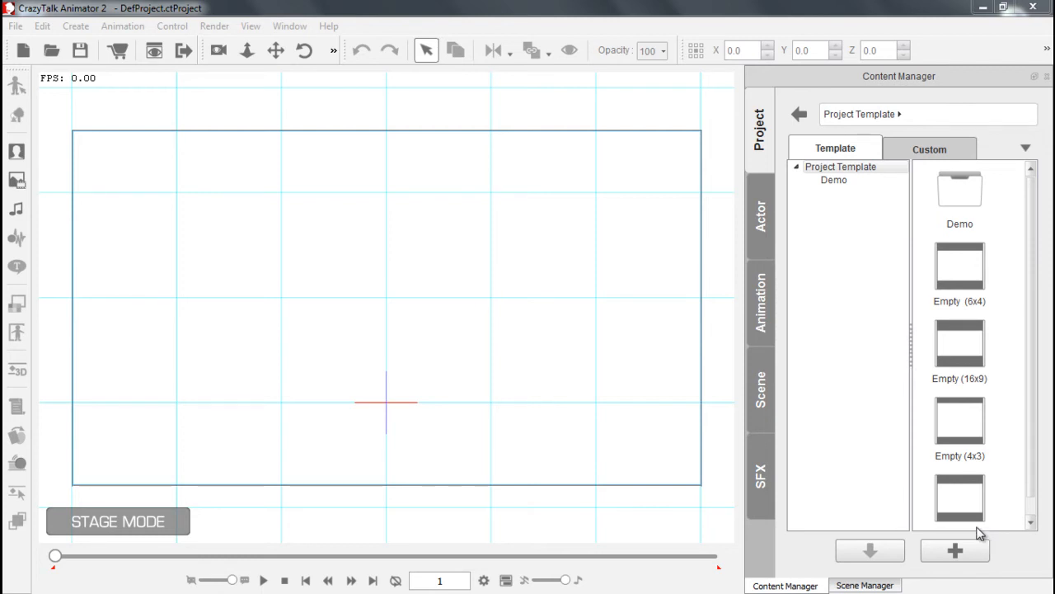
Add the Saul character from the Character actor templates to the stage
{"action": "left_click", "coordinate": [761, 213]}
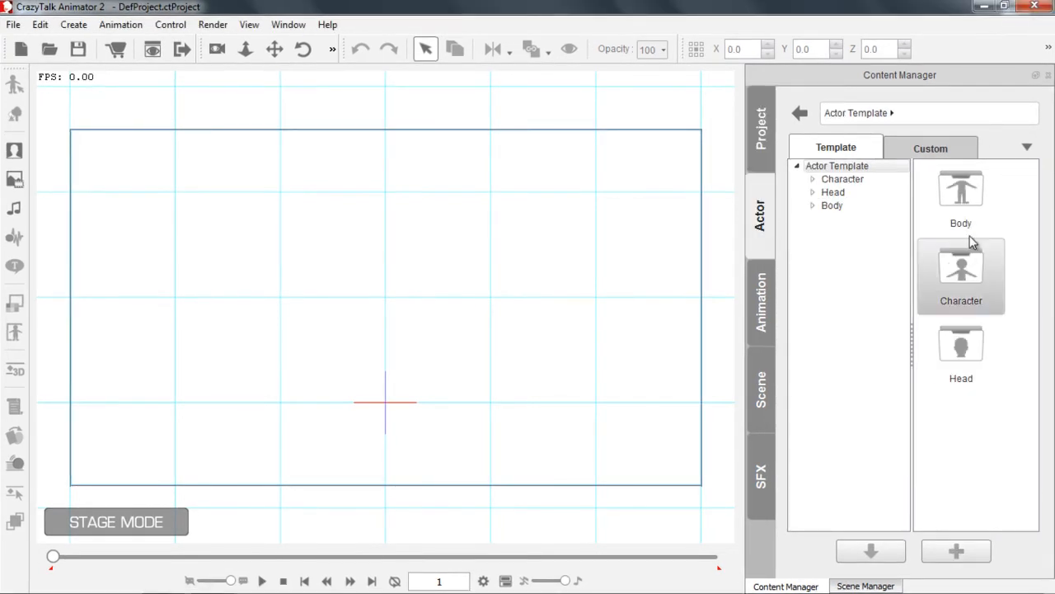
{"action": "left_click", "coordinate": [834, 181]}
{"action": "left_click_drag", "start_coordinate": [1032, 280], "coordinate": [1030, 453]}
{"action": "double_click", "coordinate": [968, 330]}
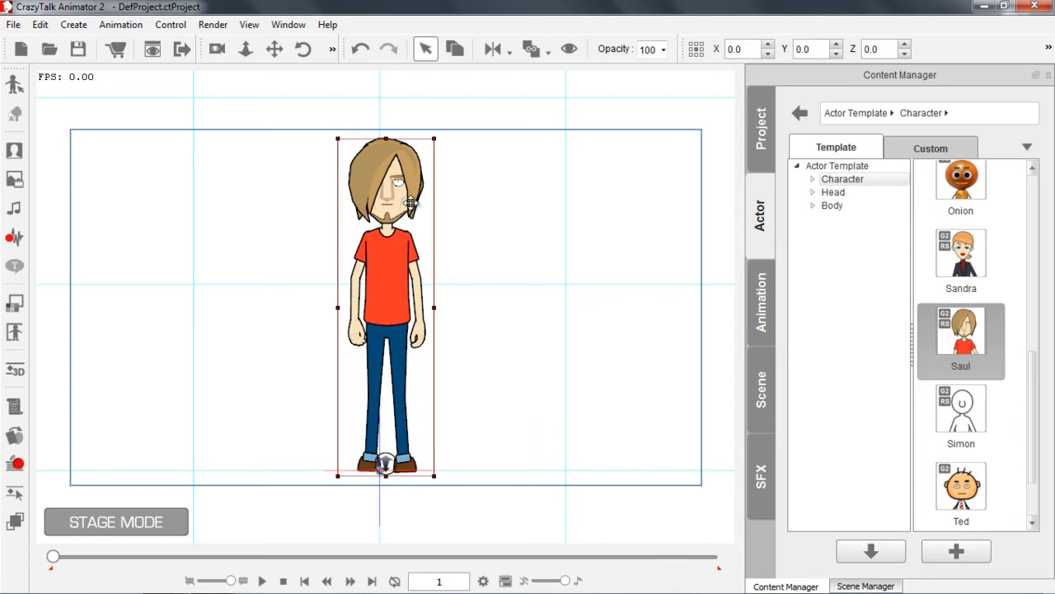
Apply the Dance_MJ_Saul animation from the Perform templates to Saul and stop its playback
{"action": "left_click", "coordinate": [762, 297]}
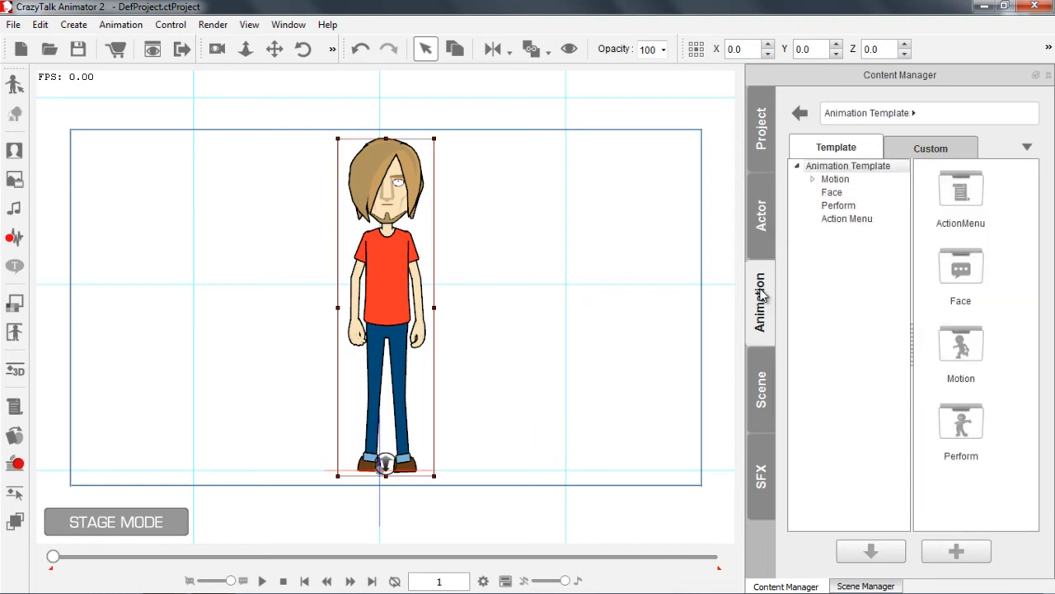
{"action": "left_click", "coordinate": [836, 206]}
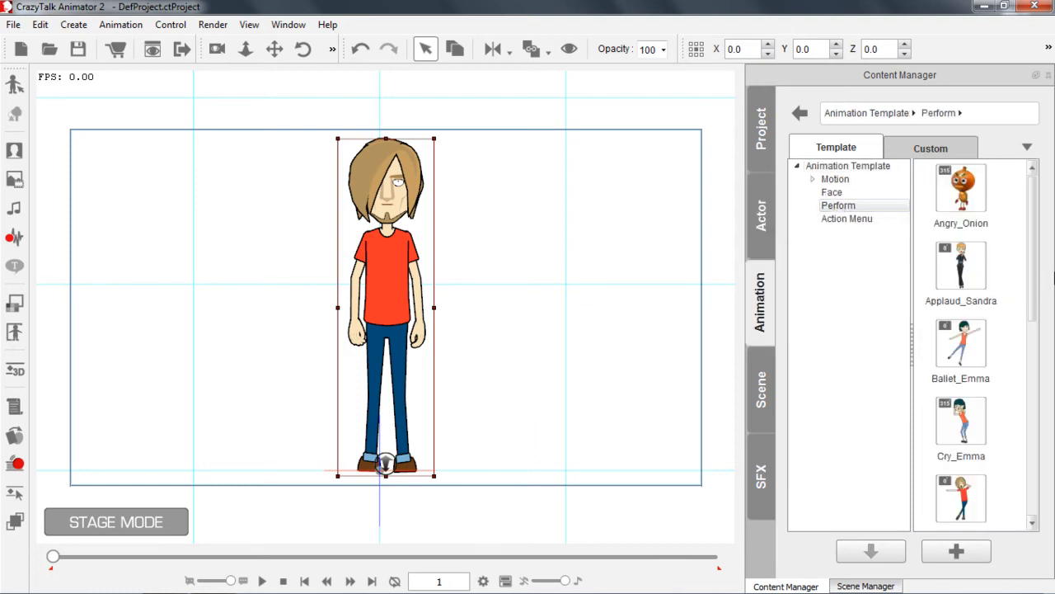
{"action": "left_click_drag", "start_coordinate": [1038, 266], "coordinate": [1030, 346]}
{"action": "double_click", "coordinate": [961, 301]}
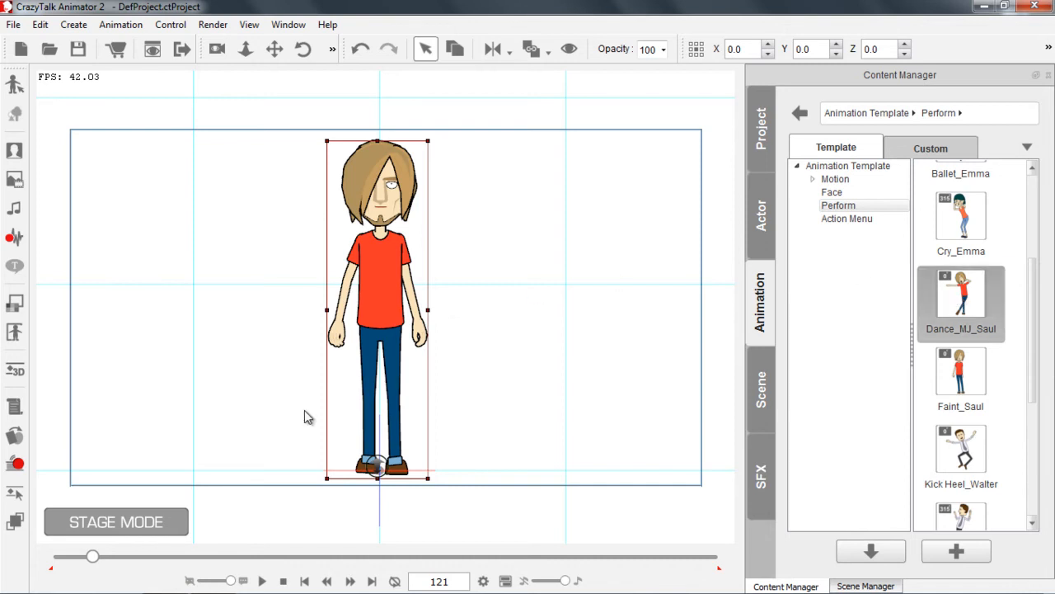
{"action": "left_click", "coordinate": [285, 581]}
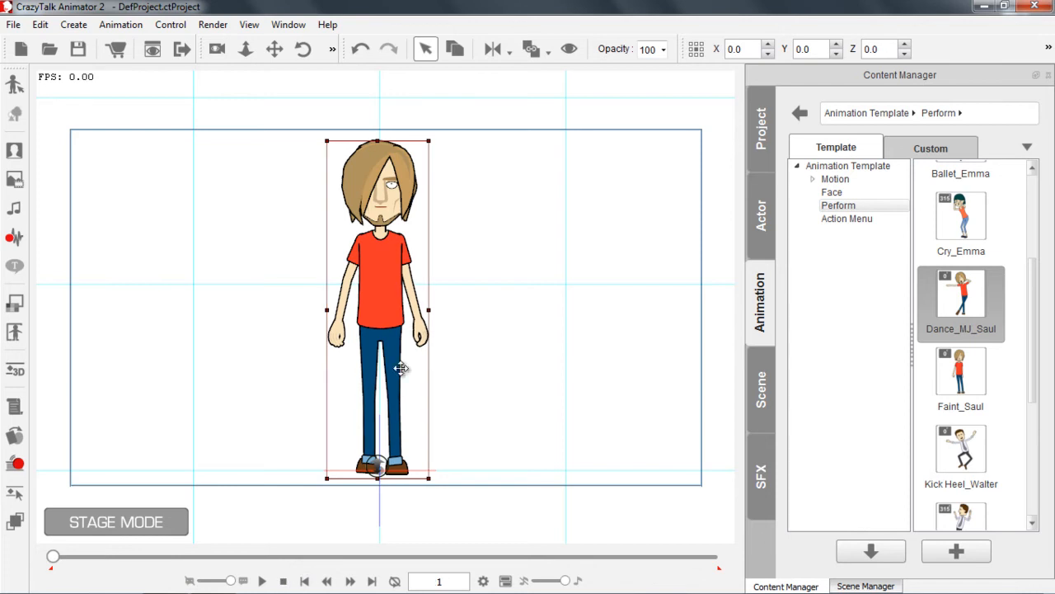
Remove the animation from Saul and play the project briefly to check the result
{"action": "right_click", "coordinate": [373, 262]}
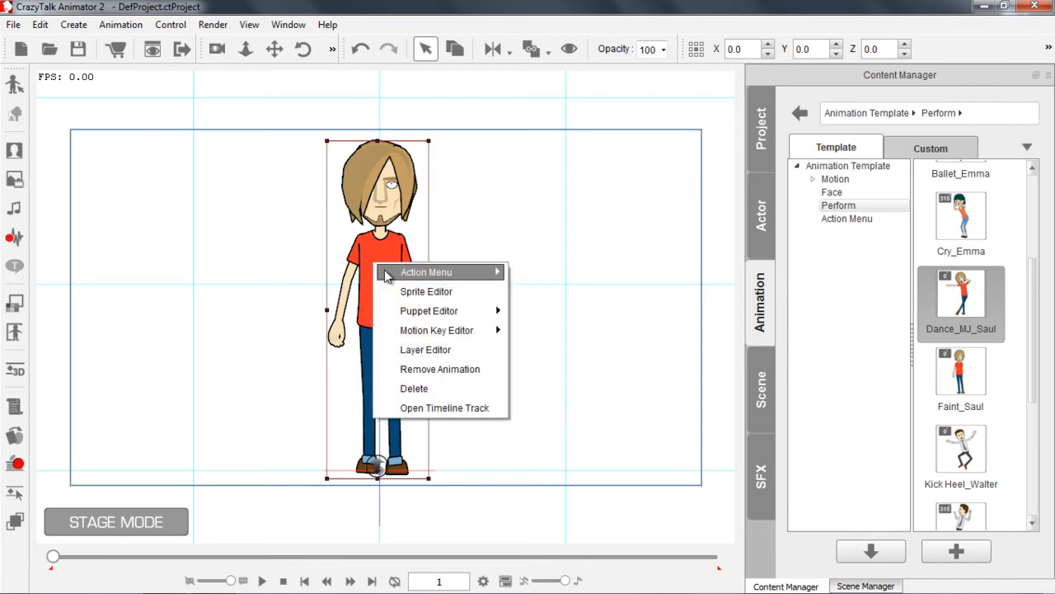
{"action": "left_click", "coordinate": [423, 372]}
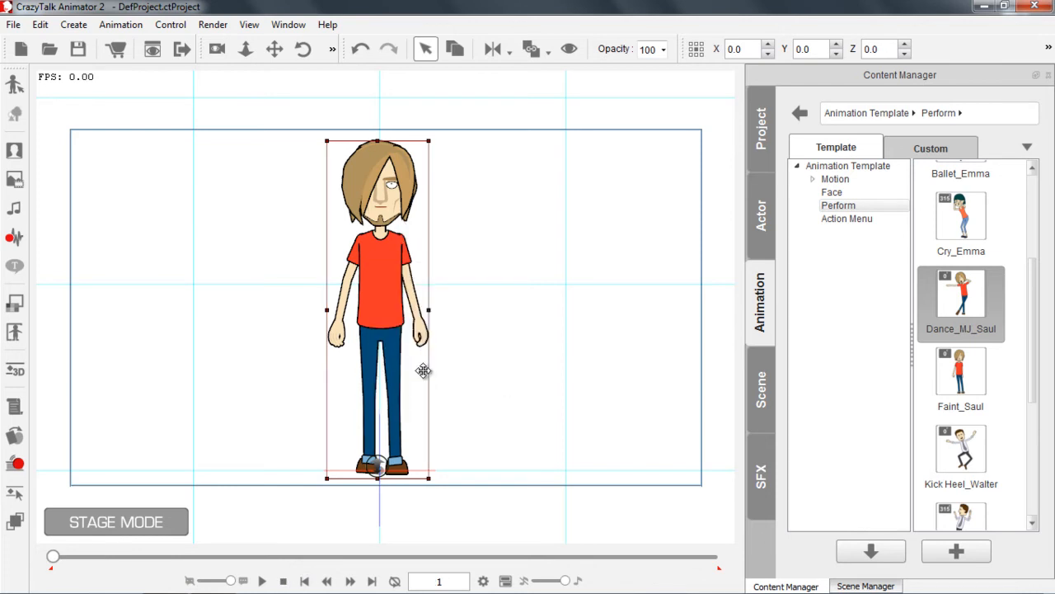
{"action": "left_click", "coordinate": [263, 582]}
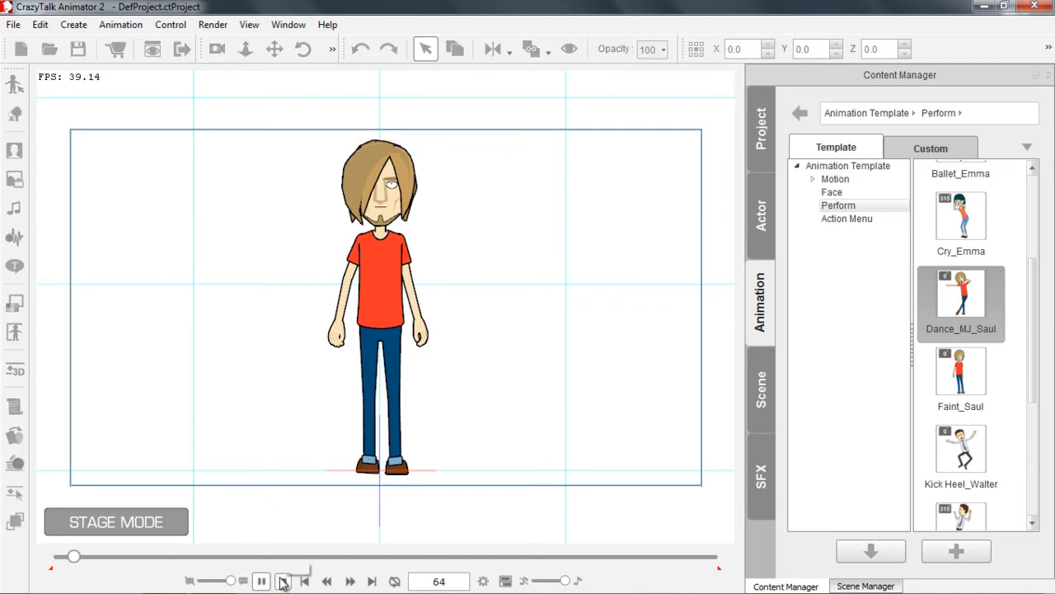
{"action": "left_click", "coordinate": [283, 582]}
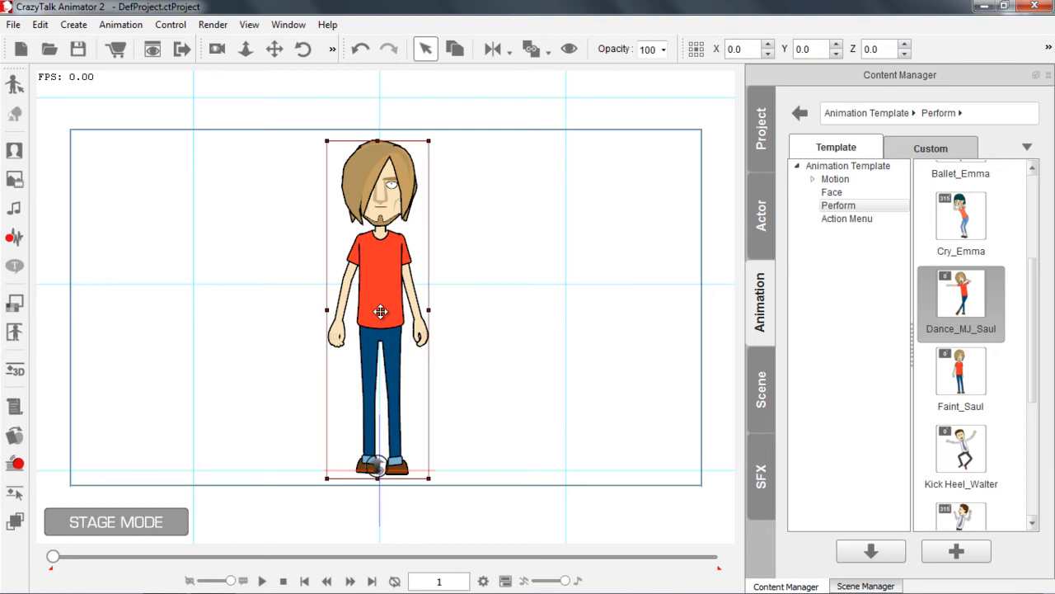
Show Saul's Face tracks in the timeline and delete the Dance_MJ_Saul voice clip
{"action": "key", "text": "F3"}
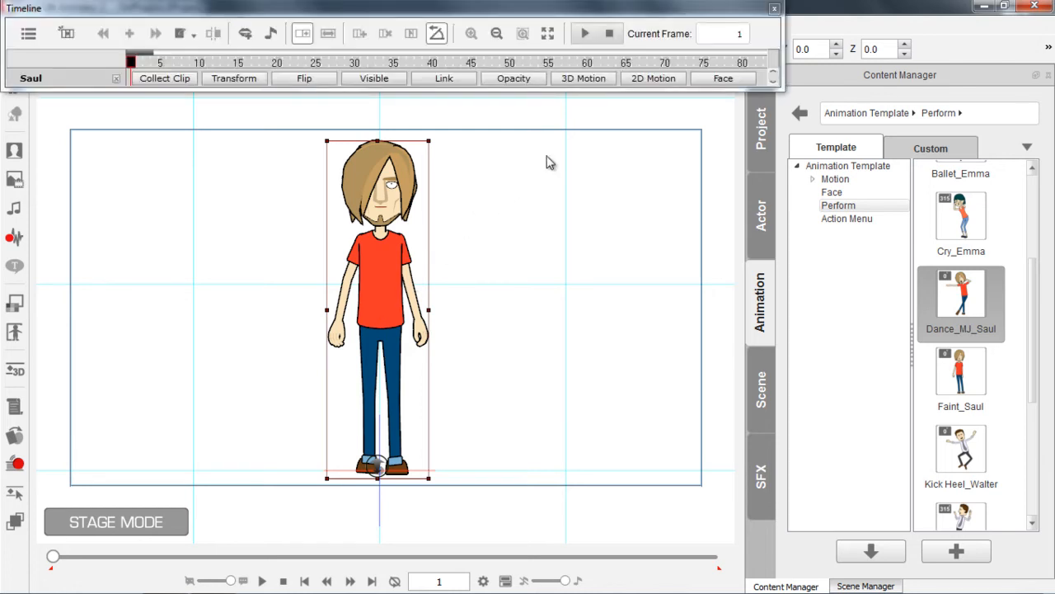
{"action": "left_click", "coordinate": [720, 79]}
{"action": "left_click_drag", "start_coordinate": [153, 55], "coordinate": [201, 56]}
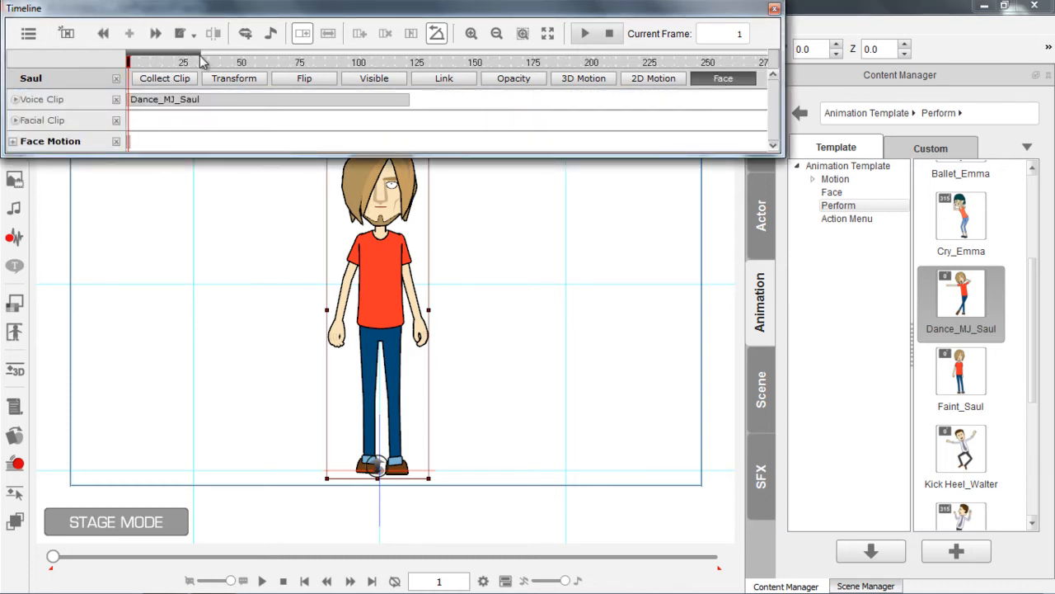
{"action": "left_click", "coordinate": [167, 101]}
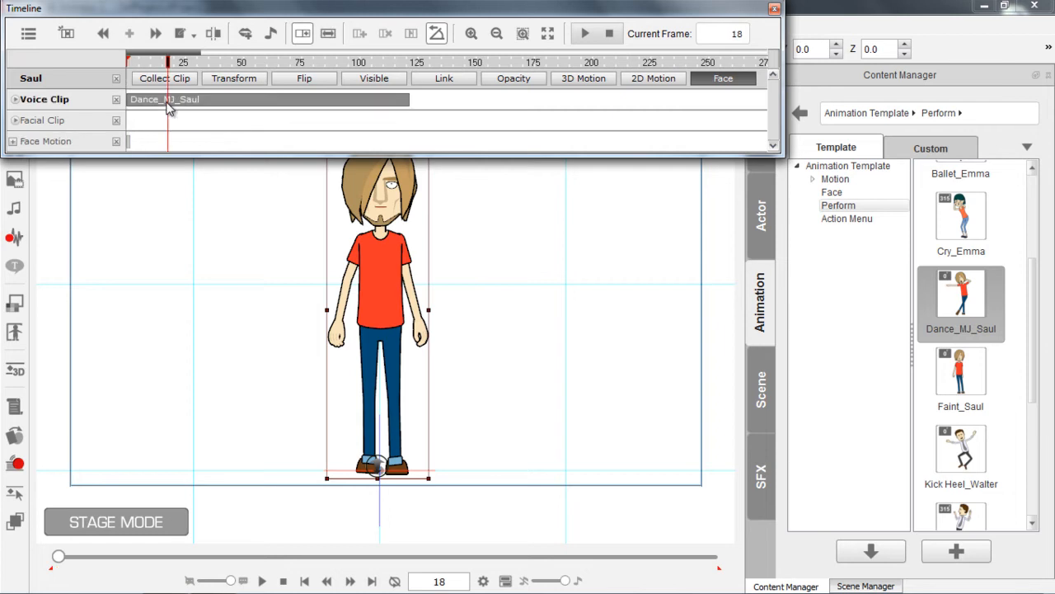
{"action": "key", "text": "Delete"}
Play the project from the first frame to check it, return to frame 1, and close the timeline
{"action": "left_click_drag", "start_coordinate": [165, 63], "coordinate": [119, 74]}
{"action": "key", "text": "space"}
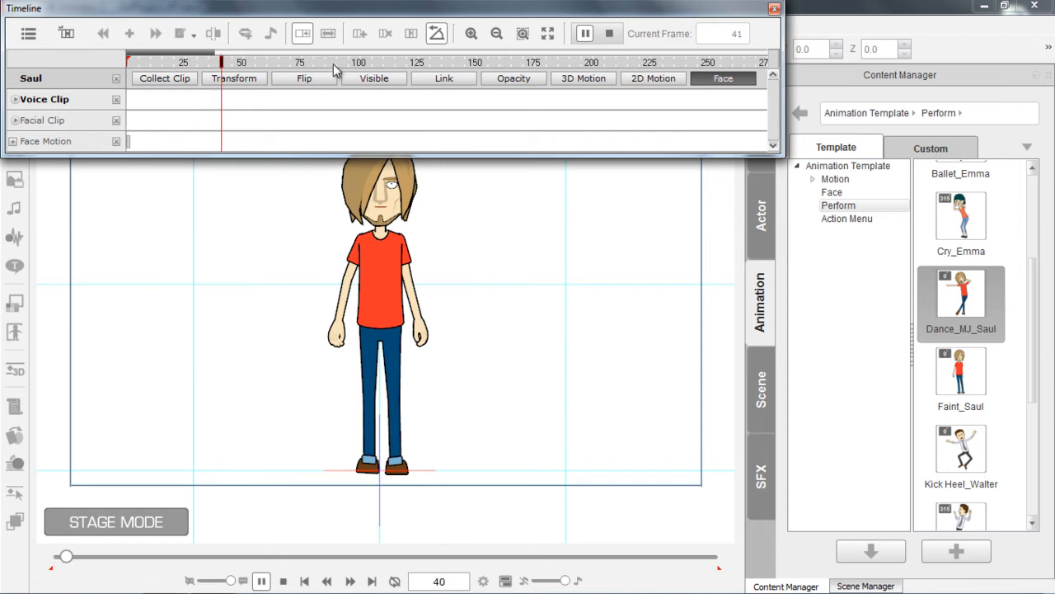
{"action": "key", "text": "space"}
{"action": "left_click", "coordinate": [257, 63]}
{"action": "left_click_drag", "start_coordinate": [253, 66], "coordinate": [69, 69]}
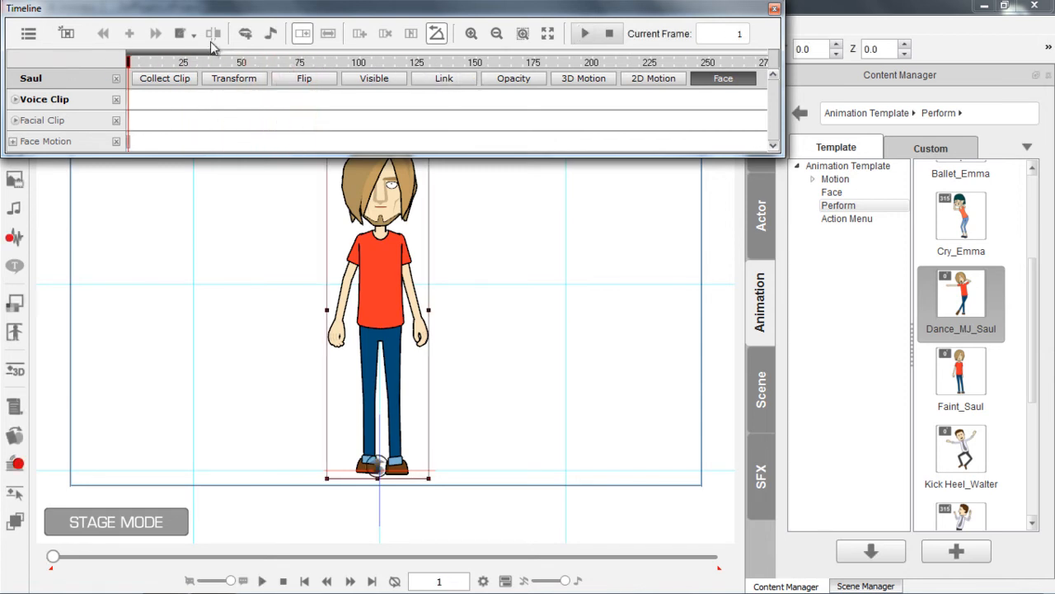
{"action": "left_click", "coordinate": [775, 9]}
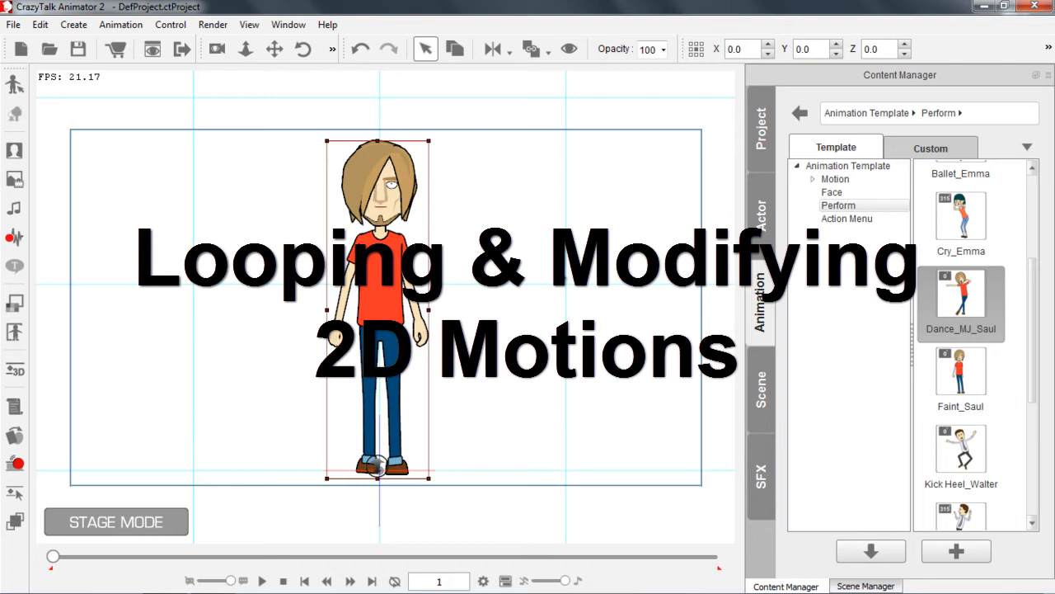
Apply the front-facing Applaud_Male motion from the 2D 04_Perform motion templates to Saul and stop its playback
{"action": "left_click", "coordinate": [844, 178]}
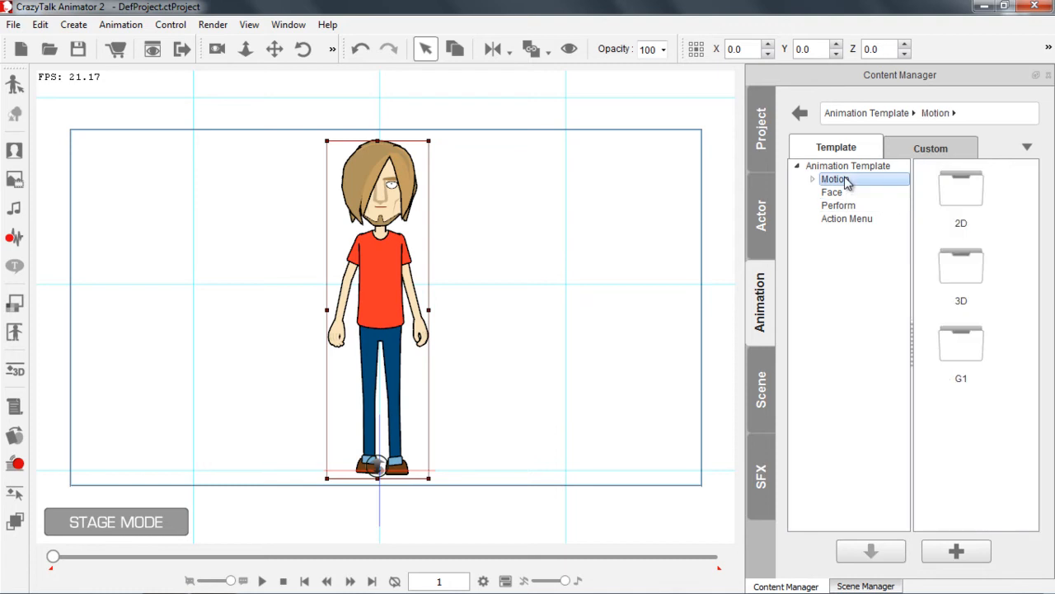
{"action": "double_click", "coordinate": [974, 207]}
{"action": "left_click_drag", "start_coordinate": [1033, 240], "coordinate": [1033, 329]}
{"action": "double_click", "coordinate": [975, 341]}
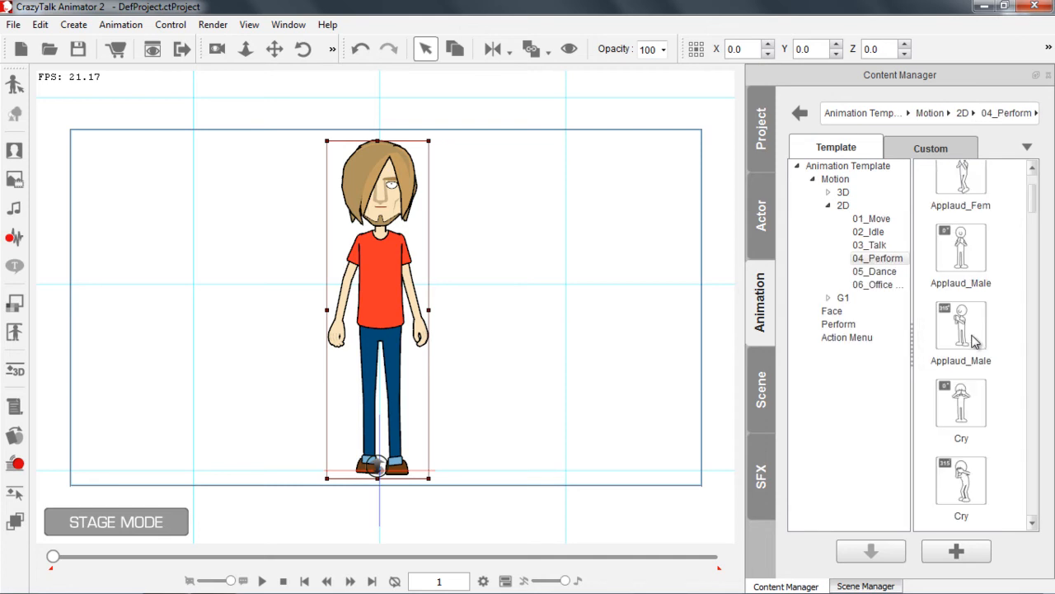
{"action": "left_click_drag", "start_coordinate": [1034, 212], "coordinate": [1036, 183]}
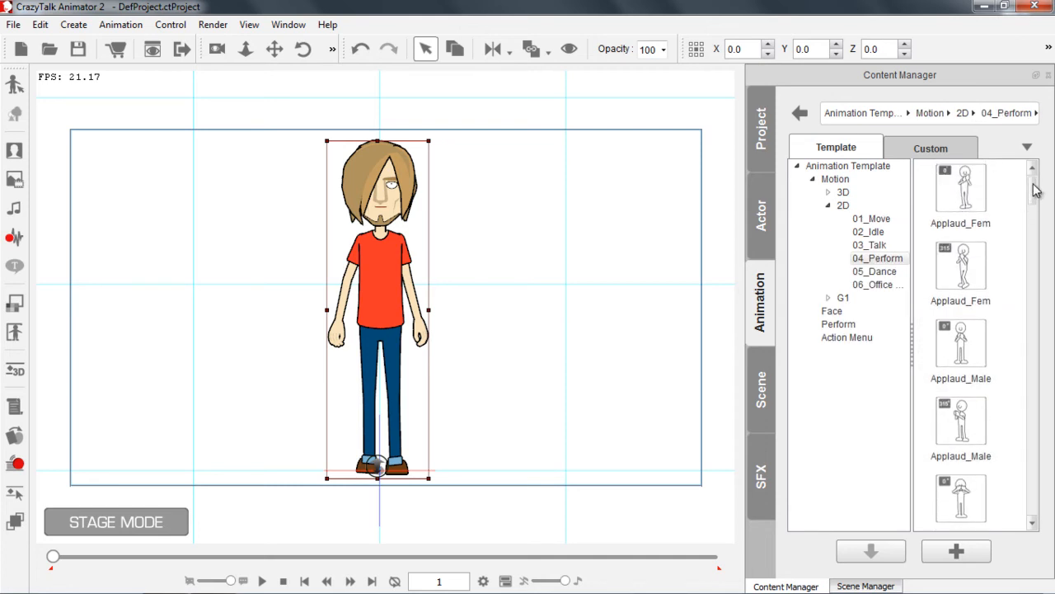
{"action": "double_click", "coordinate": [974, 359]}
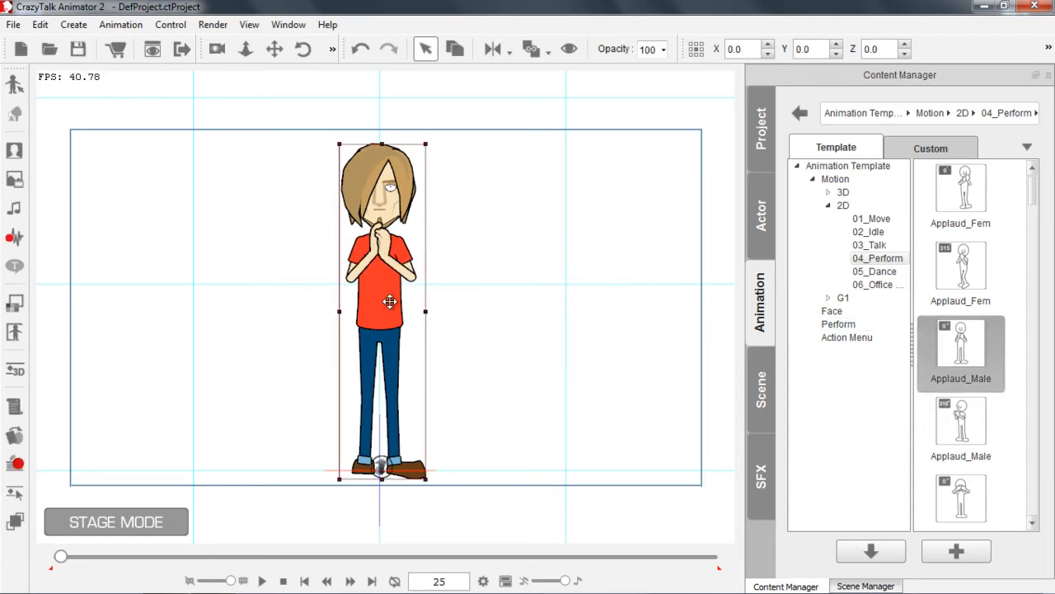
{"action": "left_click", "coordinate": [284, 581]}
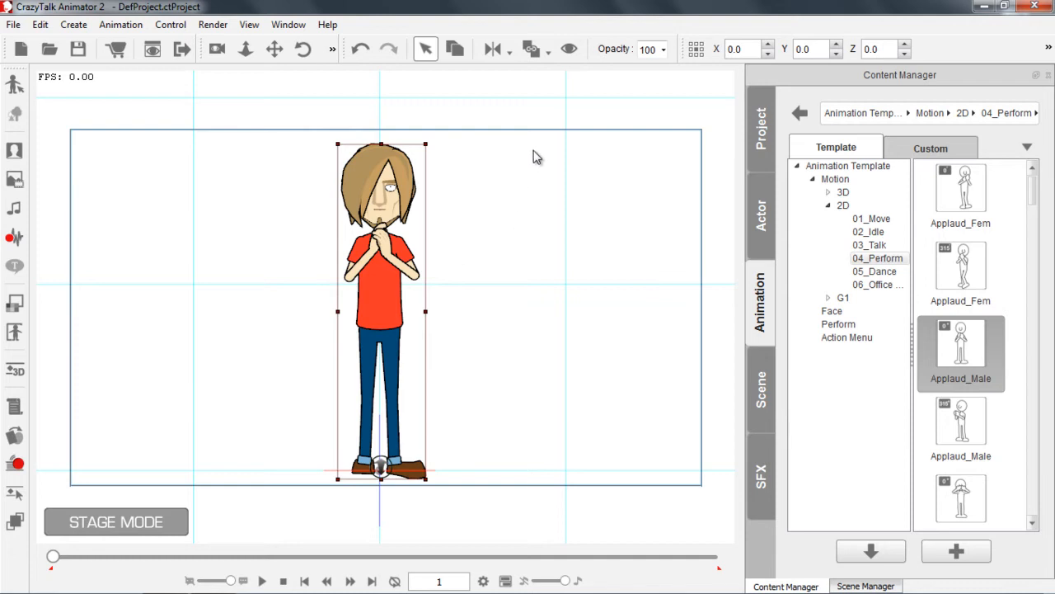
Display Saul's 2D Motion tracks in the timeline and play the applause clip from frame 1
{"action": "key", "text": "F3"}
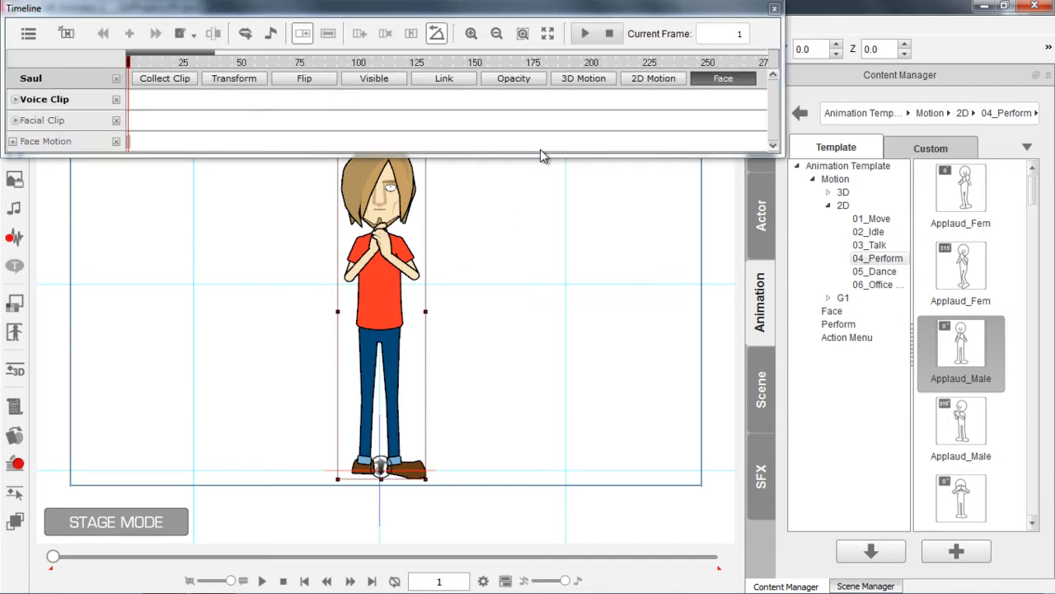
{"action": "left_click", "coordinate": [717, 82]}
{"action": "left_click", "coordinate": [653, 79]}
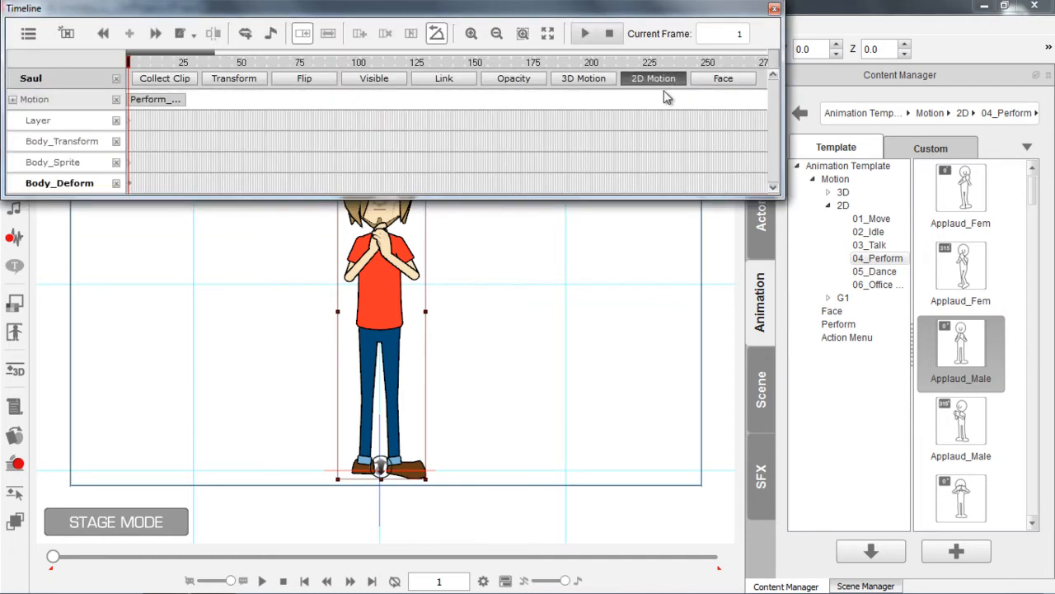
{"action": "left_click_drag", "start_coordinate": [523, 352], "coordinate": [507, 412]}
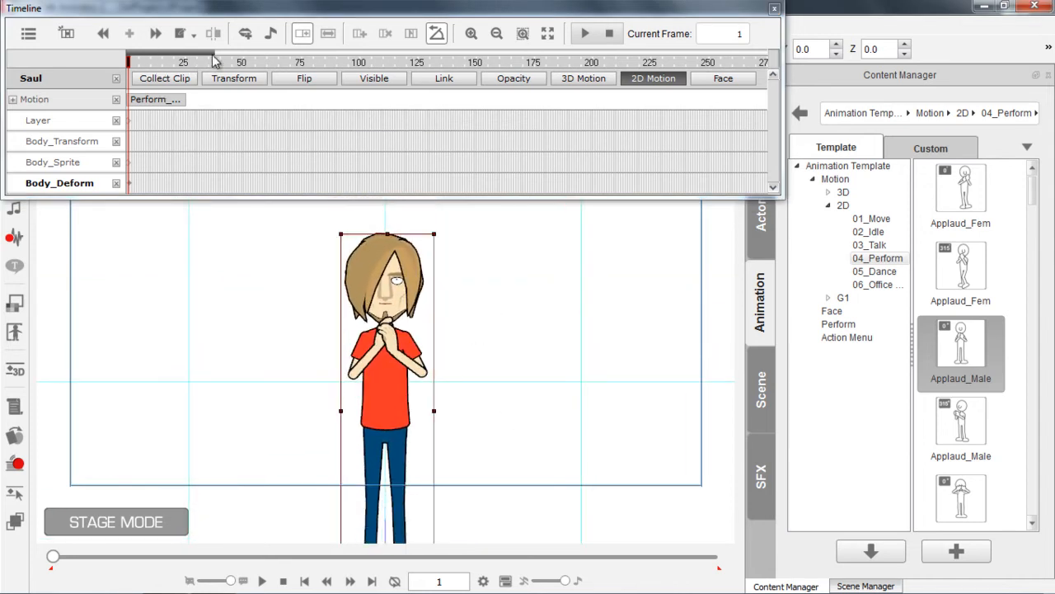
{"action": "left_click_drag", "start_coordinate": [215, 53], "coordinate": [153, 49]}
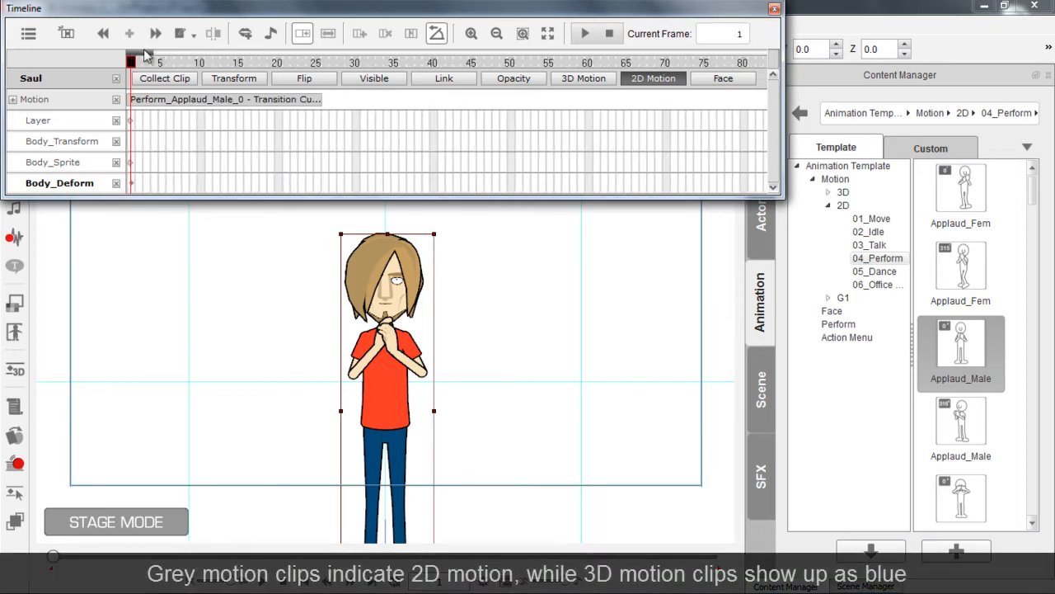
{"action": "key", "text": "space"}
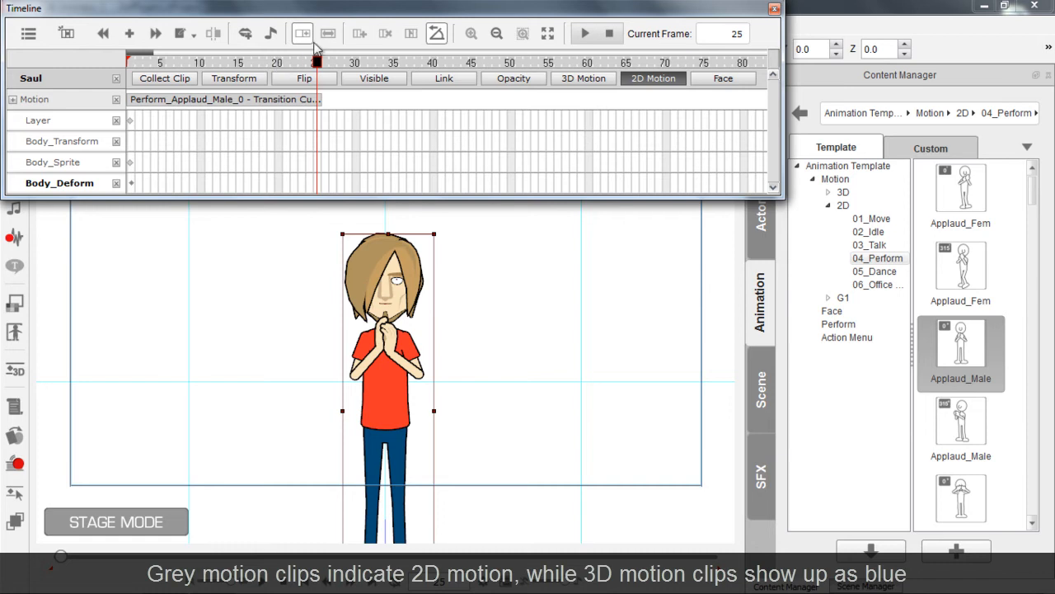
Loop the applause clip out to about frame 73, play it, and shorten it back to about frame 25
{"action": "left_click", "coordinate": [322, 99]}
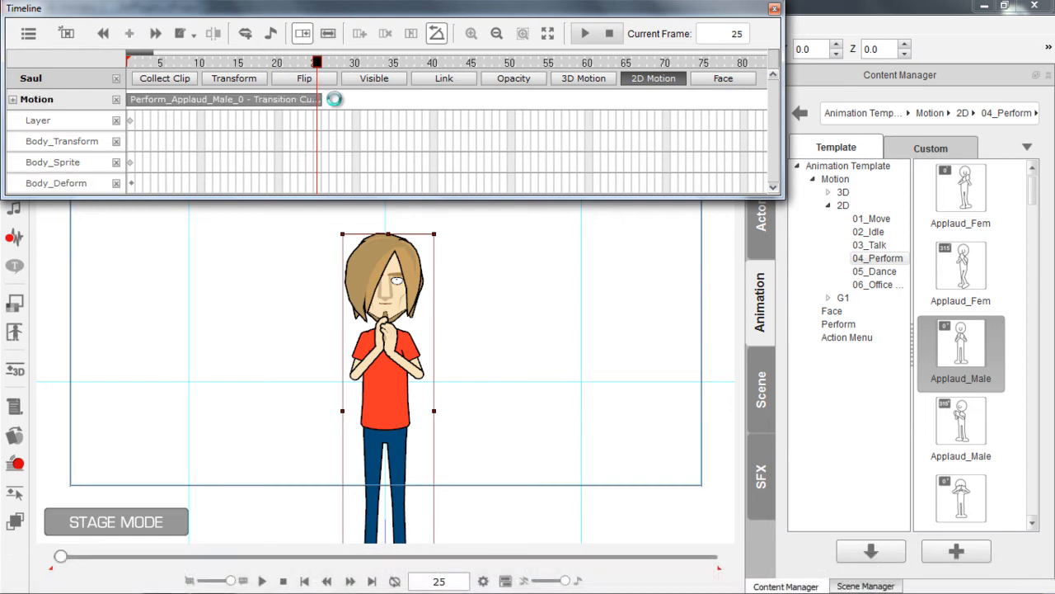
{"action": "left_click_drag", "start_coordinate": [322, 63], "coordinate": [113, 66]}
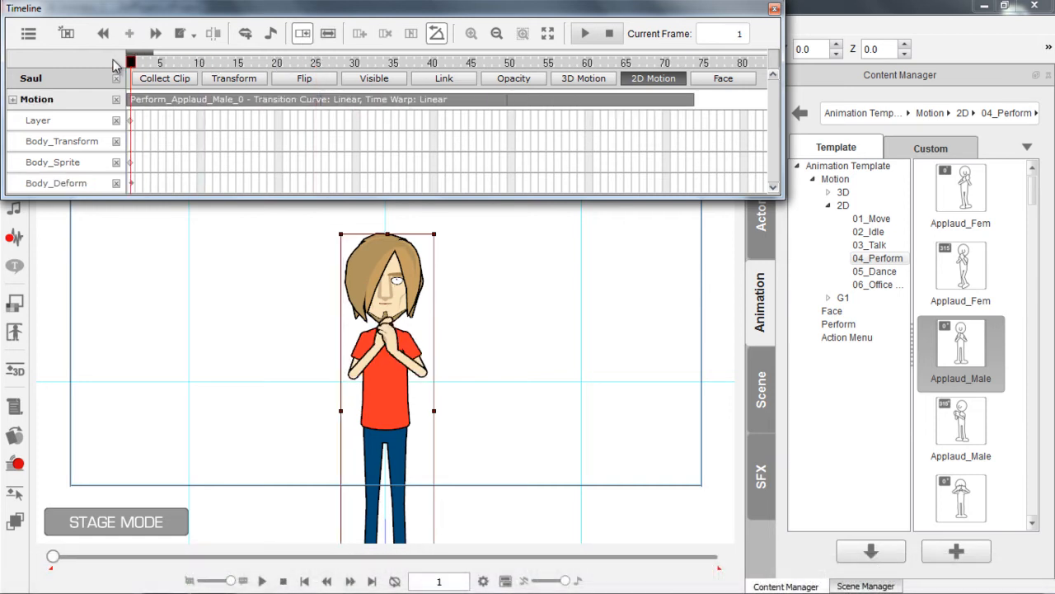
{"action": "key", "text": "space"}
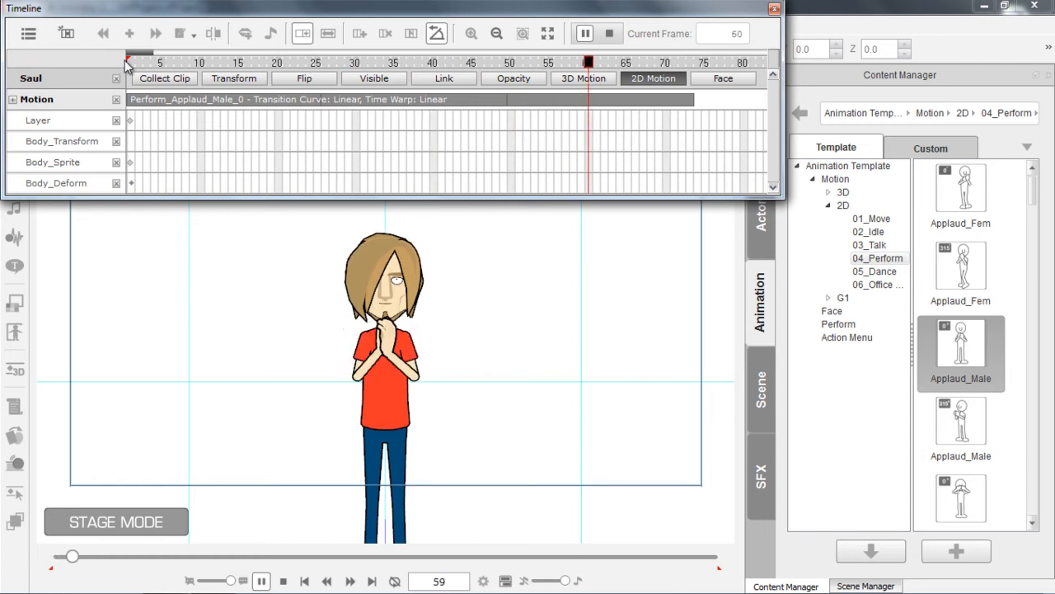
{"action": "key", "text": "space"}
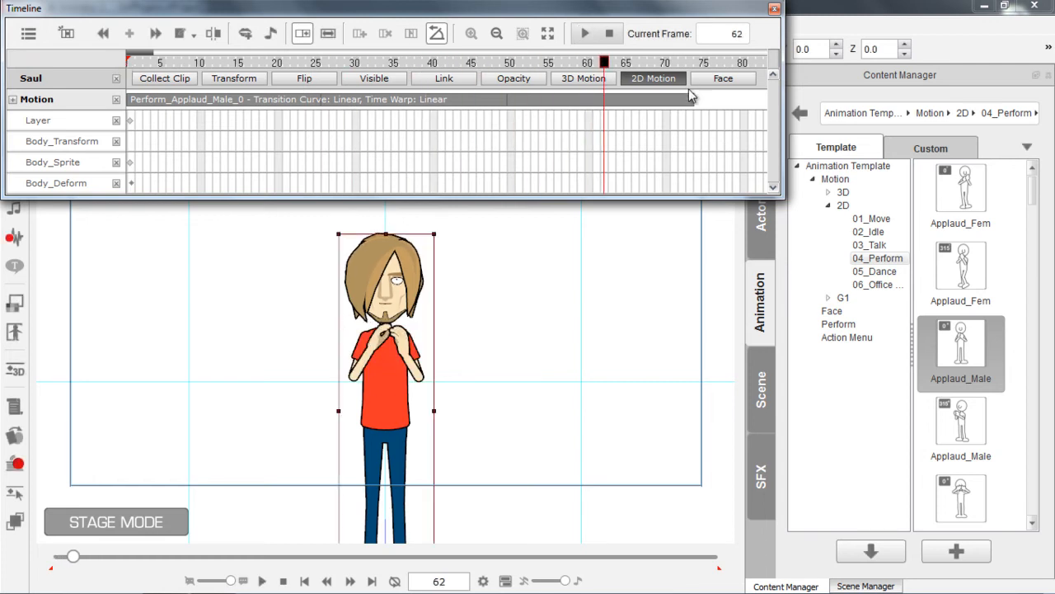
{"action": "left_click_drag", "start_coordinate": [557, 107], "coordinate": [300, 92]}
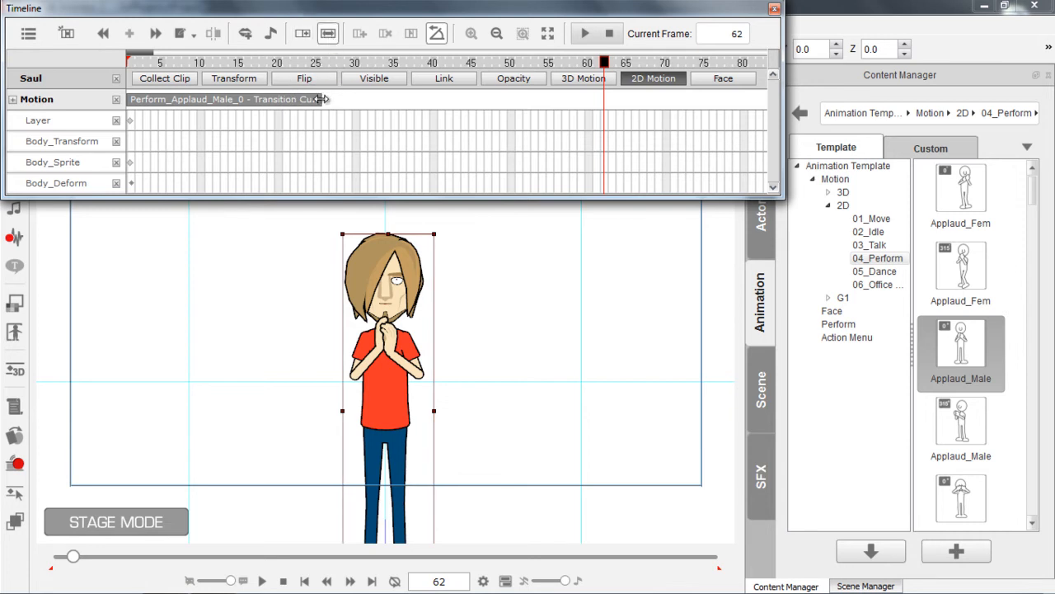
Slow the applause motion by stretching its clip to about frame 38, and play it from frame 1
{"action": "left_click_drag", "start_coordinate": [321, 100], "coordinate": [421, 101]}
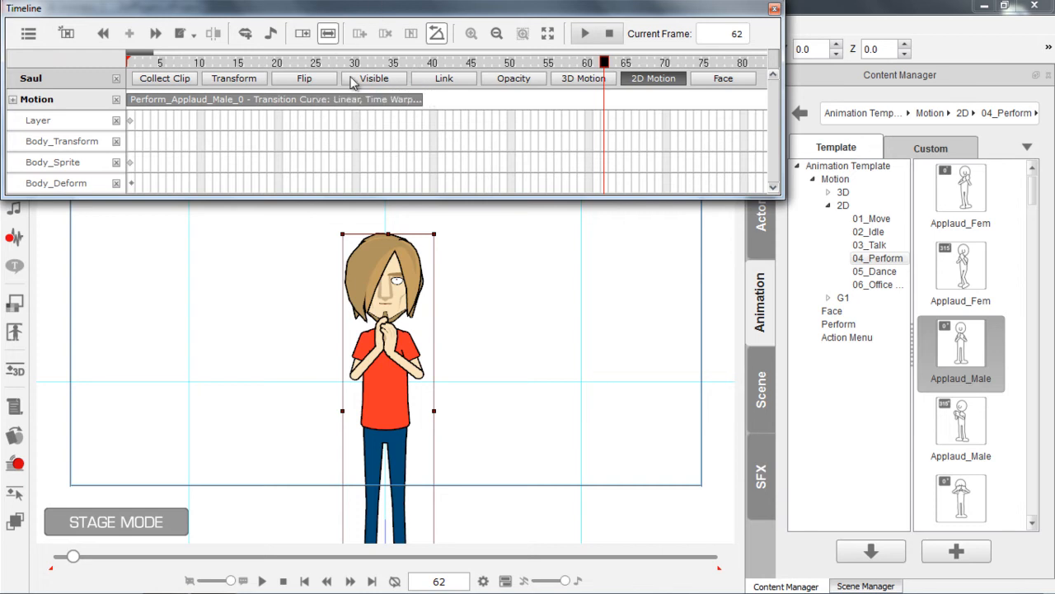
{"action": "left_click_drag", "start_coordinate": [187, 61], "coordinate": [68, 61]}
{"action": "key", "text": "space"}
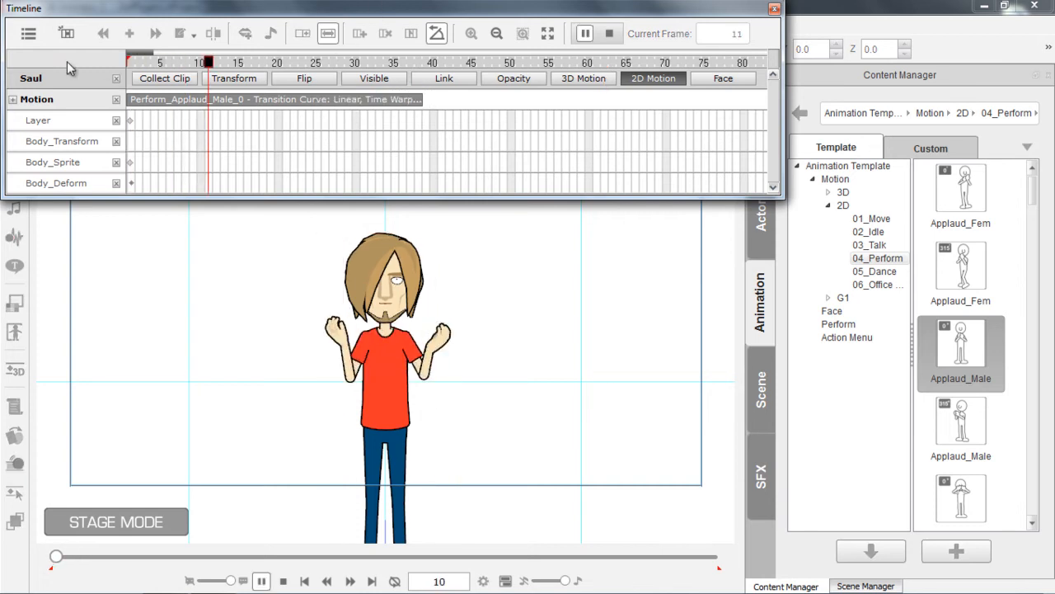
{"action": "key", "text": "space"}
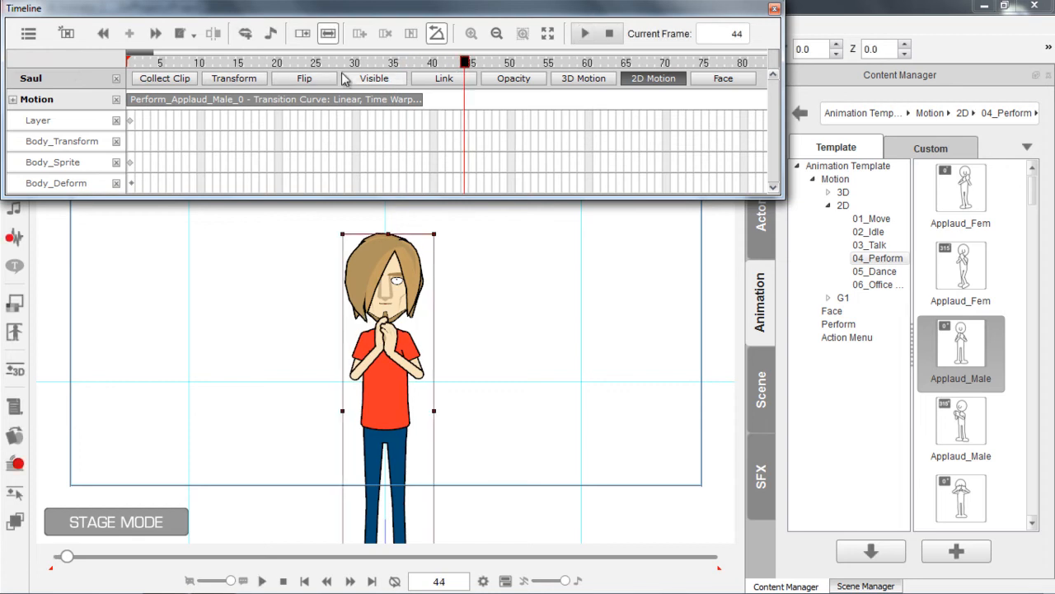
{"action": "left_click_drag", "start_coordinate": [154, 51], "coordinate": [183, 52]}
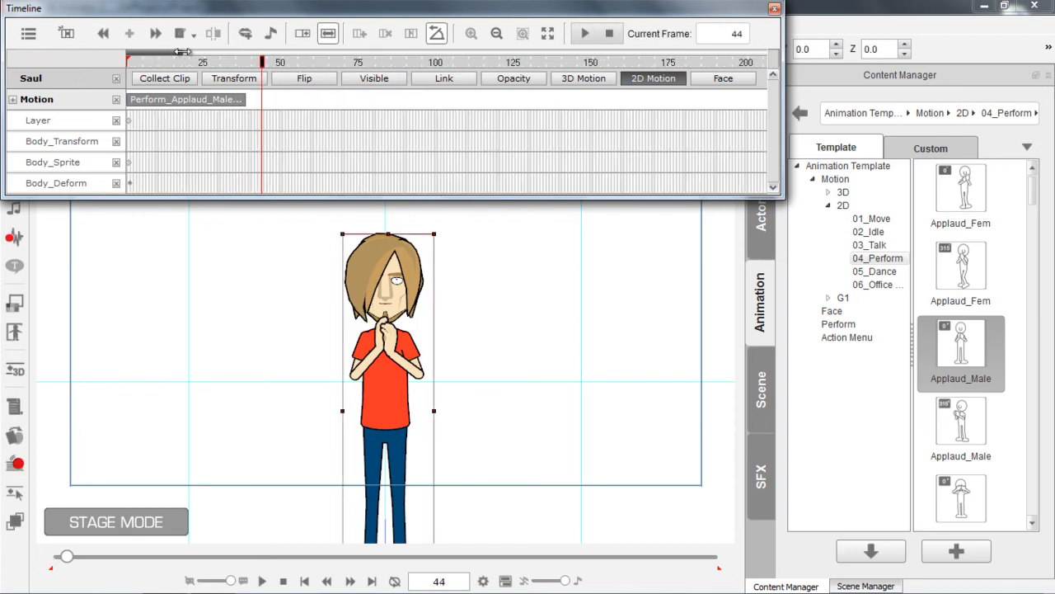
Loop the slowed applause clip out to about frame 150 and break it at frame 115
{"action": "left_click", "coordinate": [302, 34]}
{"action": "left_click_drag", "start_coordinate": [249, 105], "coordinate": [584, 99]}
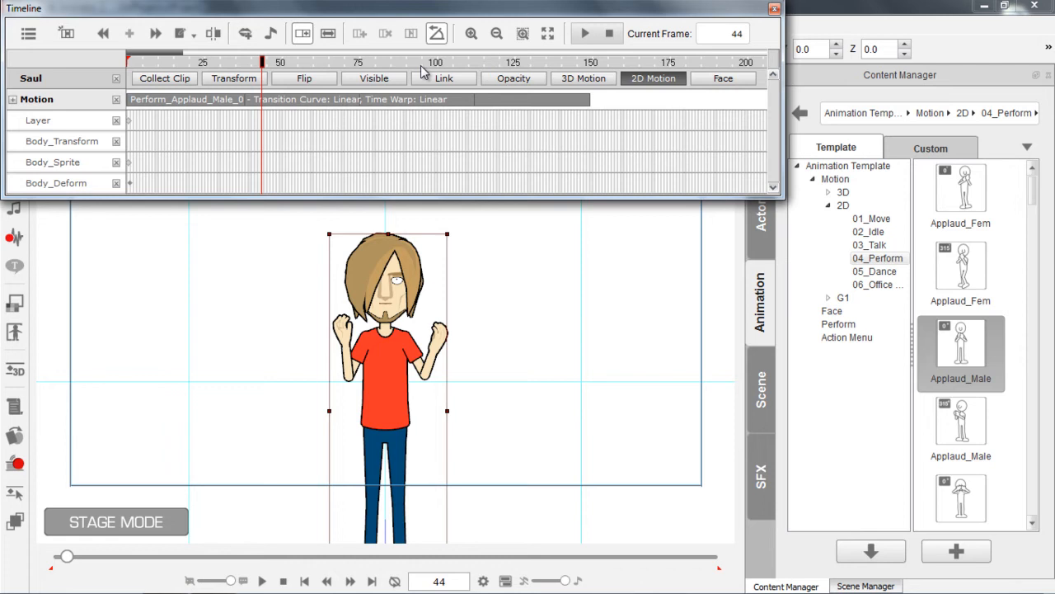
{"action": "left_click", "coordinate": [481, 64]}
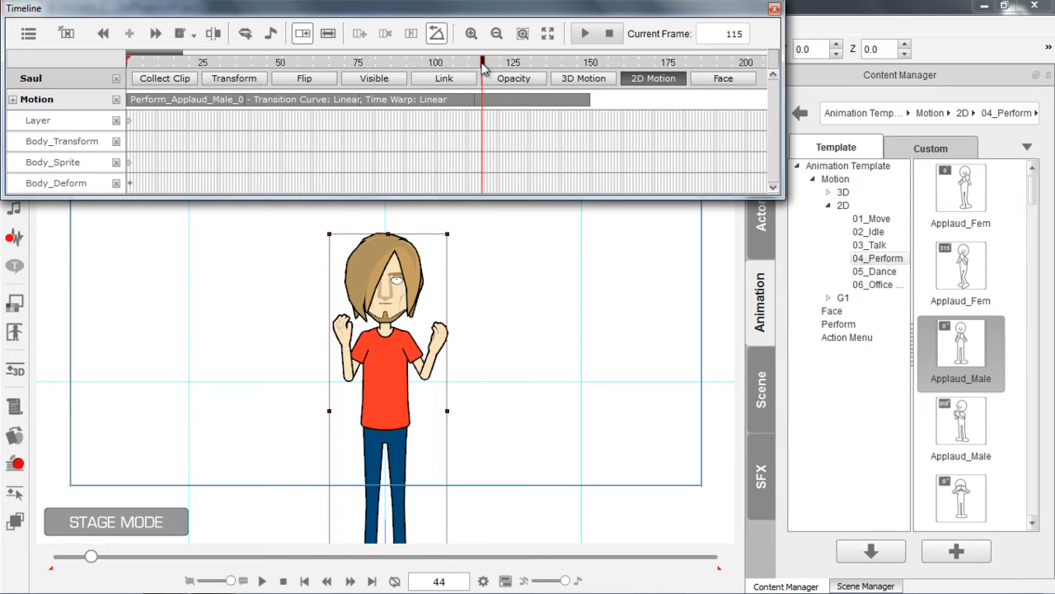
{"action": "right_click", "coordinate": [484, 105]}
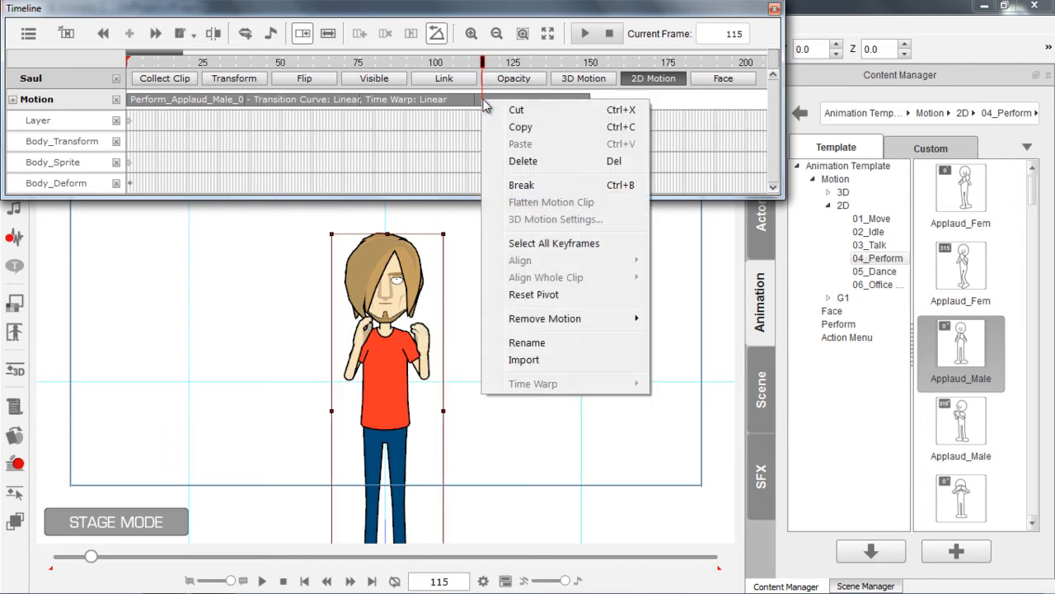
{"action": "left_click", "coordinate": [533, 186]}
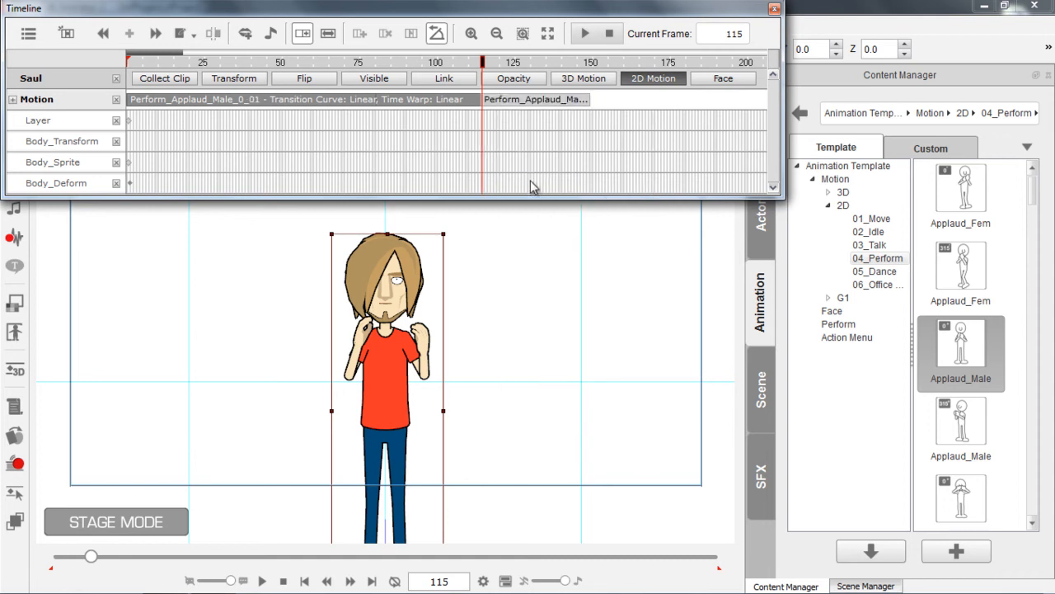
Delete the second applause clip, the part following the break at frame 115
{"action": "left_click", "coordinate": [495, 99]}
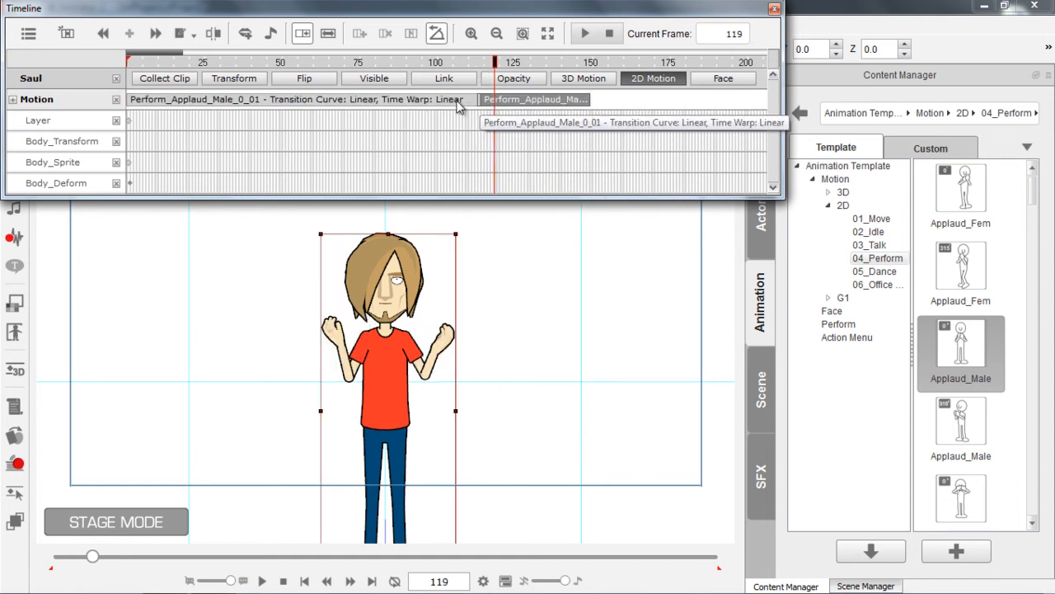
{"action": "left_click", "coordinate": [517, 100]}
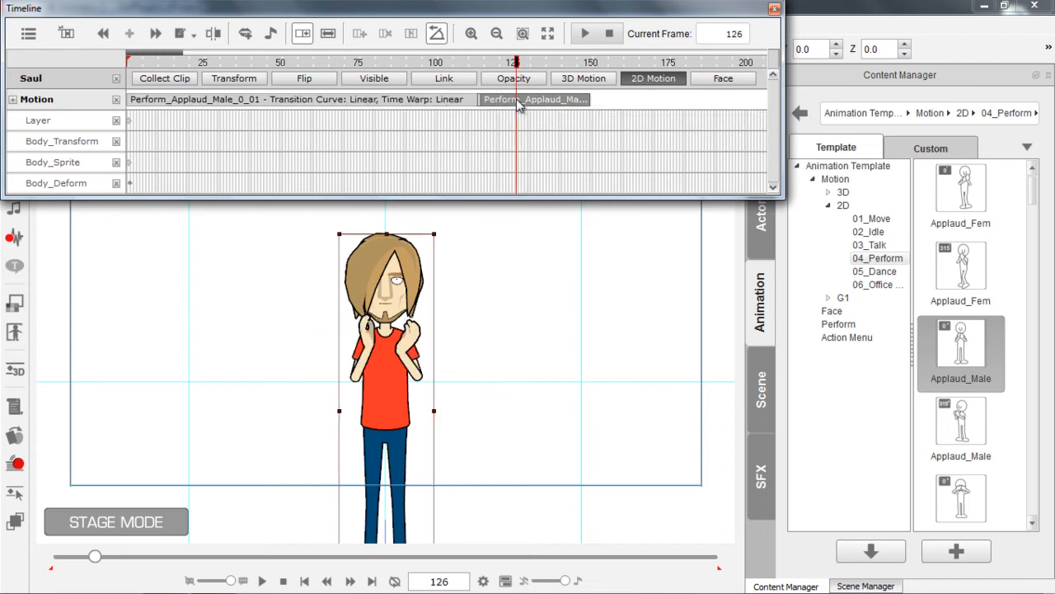
{"action": "left_click", "coordinate": [447, 100]}
{"action": "left_click", "coordinate": [504, 101]}
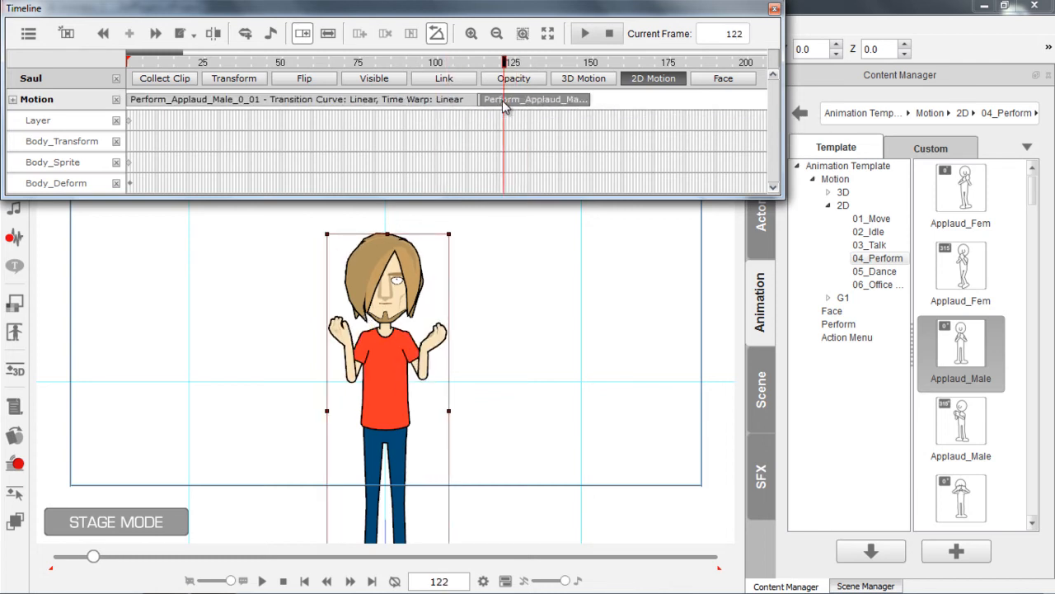
{"action": "key", "text": "Delete"}
Play the remaining applause clip and return the playhead to frame 1
{"action": "left_click", "coordinate": [245, 62]}
{"action": "key", "text": "space"}
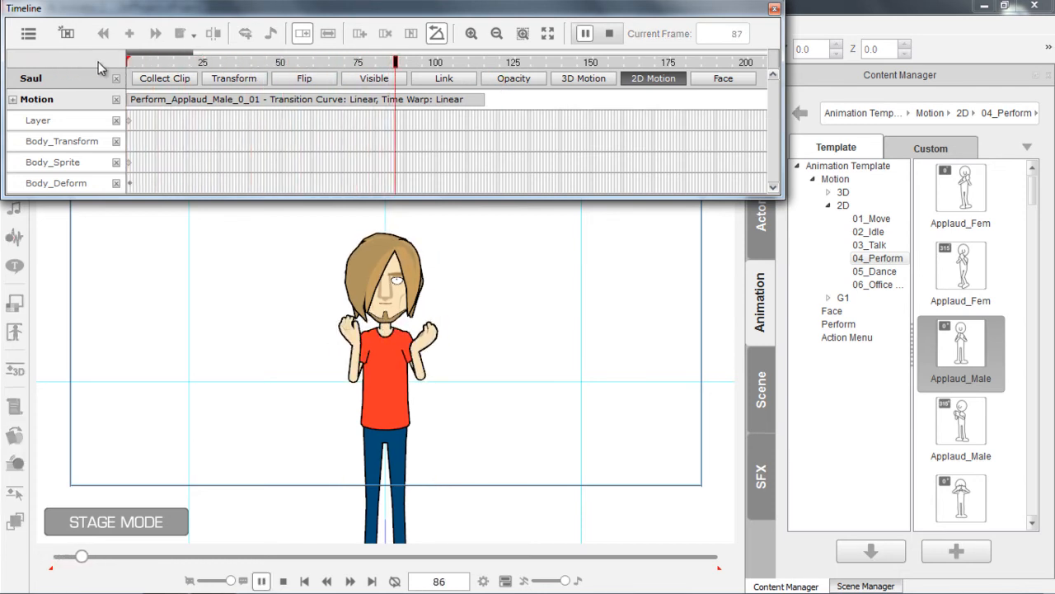
{"action": "left_click_drag", "start_coordinate": [216, 61], "coordinate": [107, 63]}
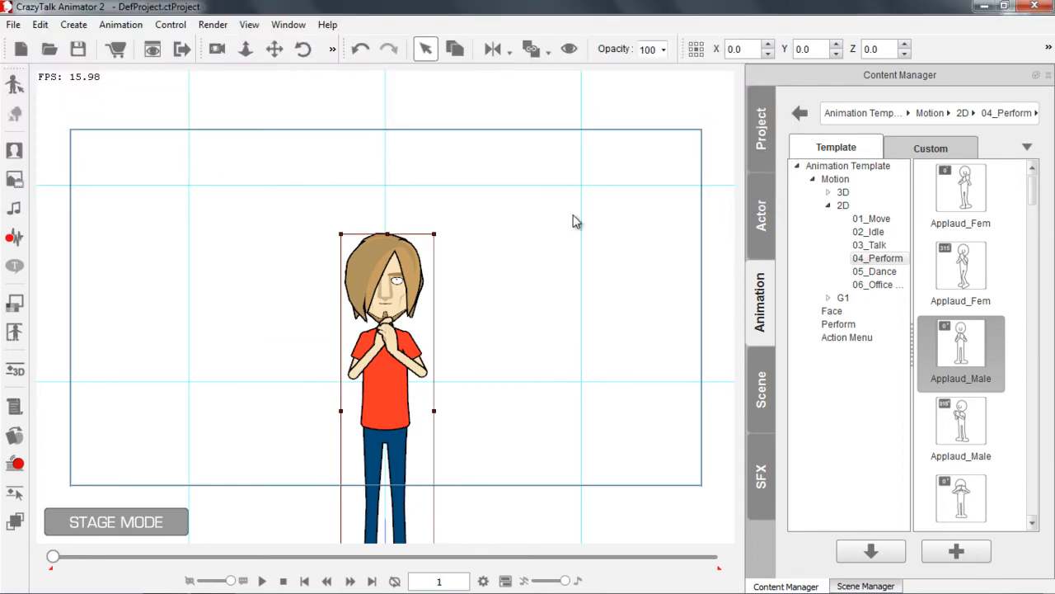
{"action": "left_click_drag", "start_coordinate": [525, 381], "coordinate": [537, 304]}
{"action": "scroll", "coordinate": [528, 239], "scroll_direction": "up", "scroll_amount": 5}
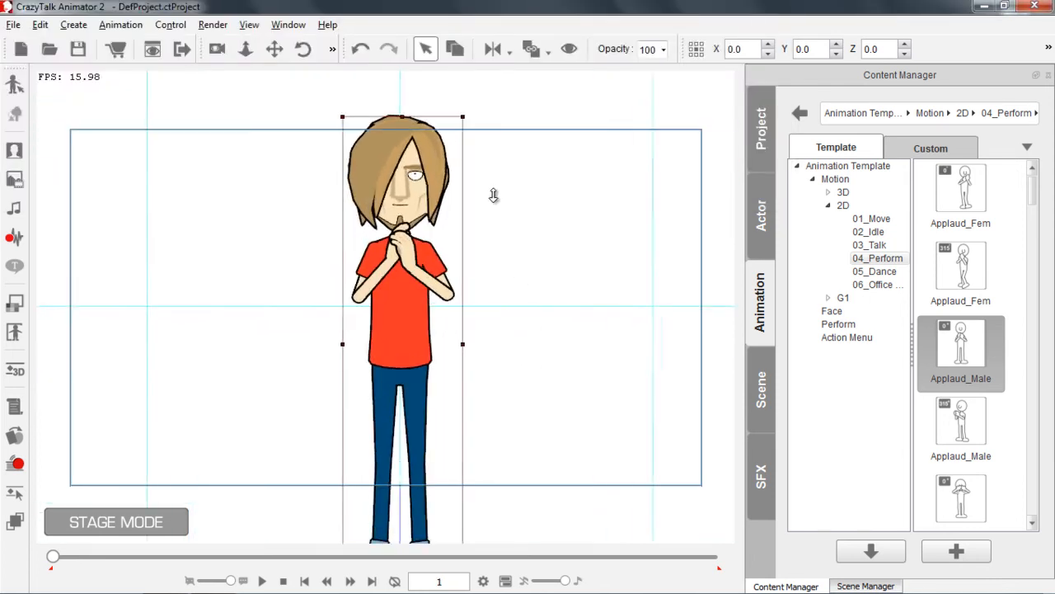
{"action": "scroll", "coordinate": [515, 289], "scroll_direction": "down", "scroll_amount": 1}
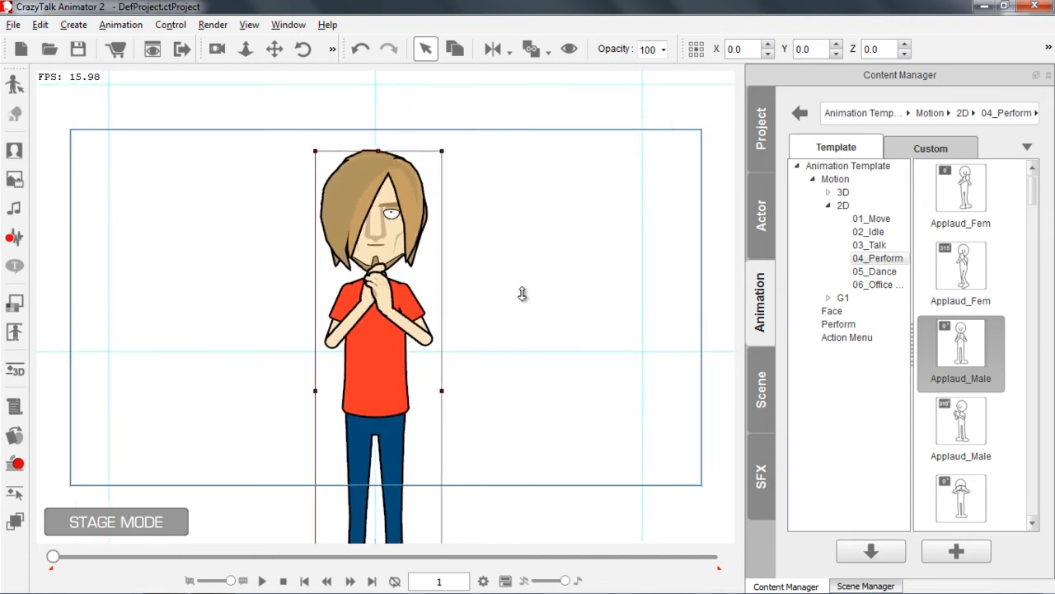
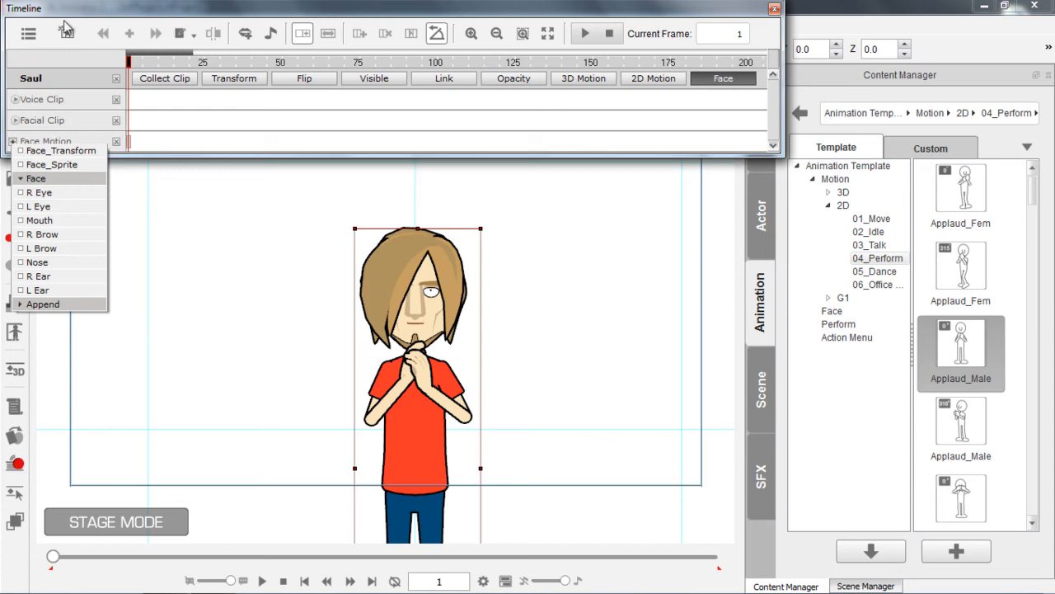
Expand Saul's Facial Clip track and open its Face key at frame 1 for editing
{"action": "left_click", "coordinate": [75, 10]}
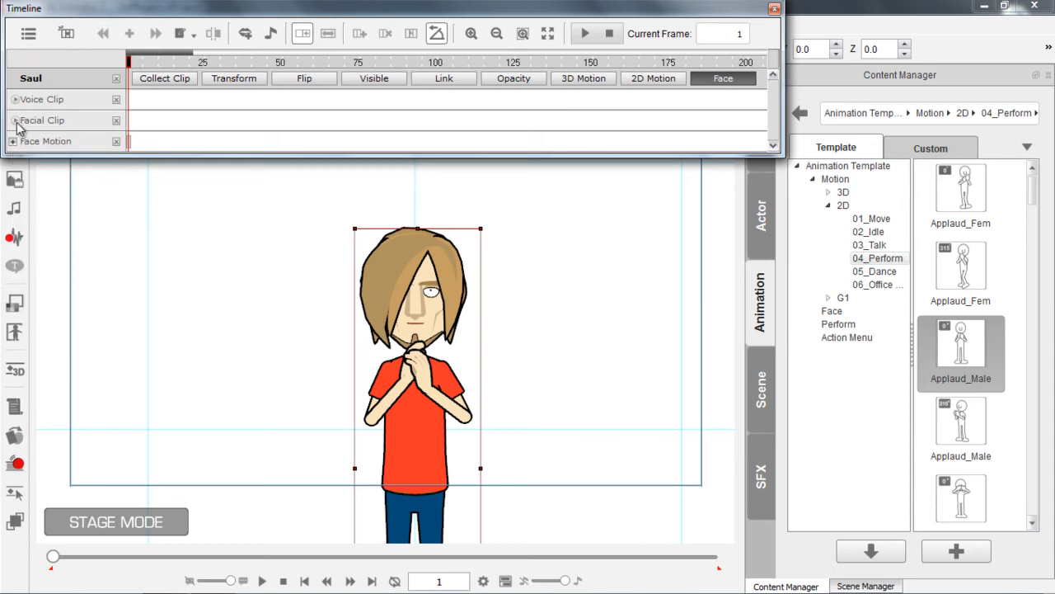
{"action": "left_click", "coordinate": [15, 122]}
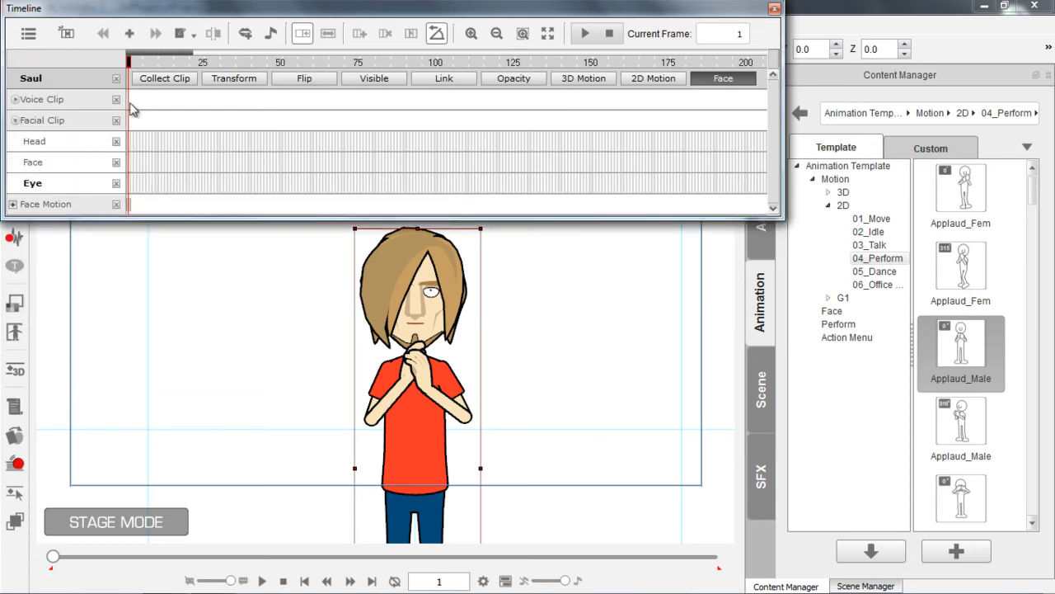
{"action": "left_click_drag", "start_coordinate": [157, 62], "coordinate": [127, 65]}
{"action": "left_click", "coordinate": [129, 165]}
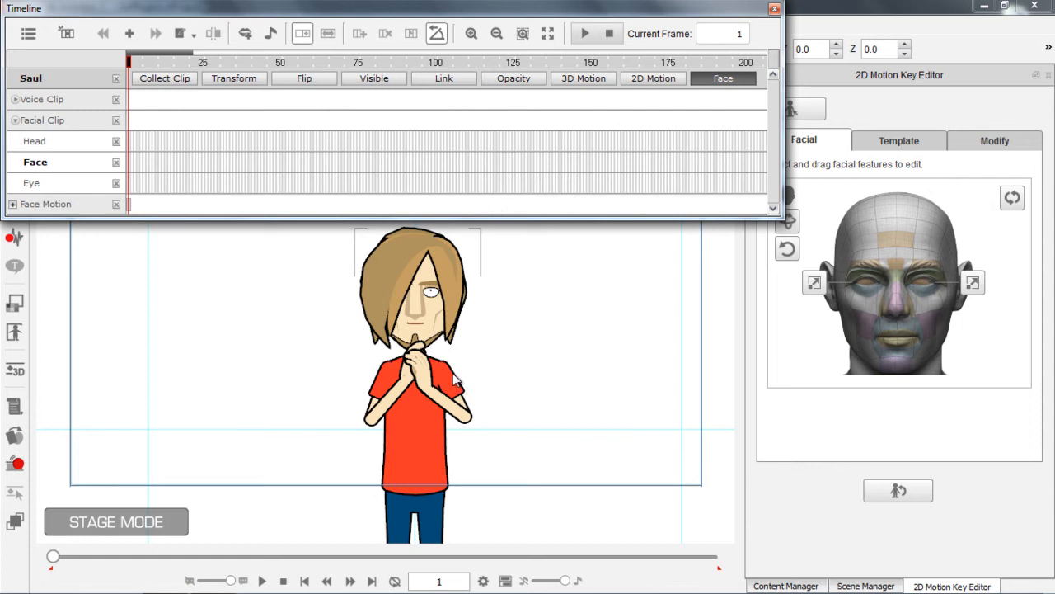
Try reshaping Saul's eye and eyebrow by moving the facial features on the face puppet
{"action": "left_click_drag", "start_coordinate": [455, 364], "coordinate": [436, 414]}
{"action": "scroll", "coordinate": [491, 469], "scroll_direction": "up", "scroll_amount": 2}
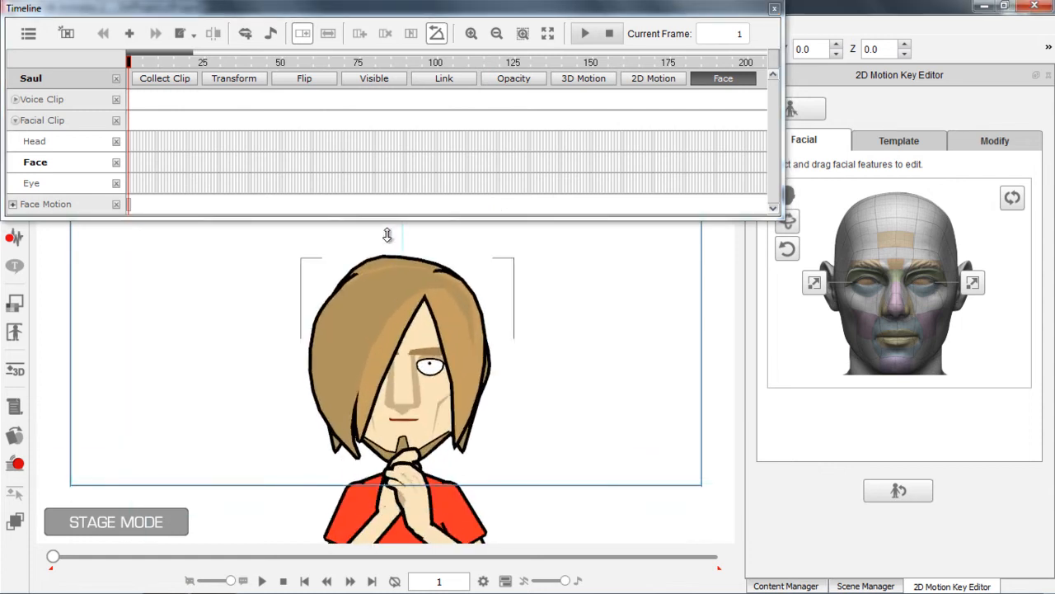
{"action": "scroll", "coordinate": [513, 404], "scroll_direction": "up", "scroll_amount": 2}
{"action": "left_click_drag", "start_coordinate": [458, 459], "coordinate": [480, 436]}
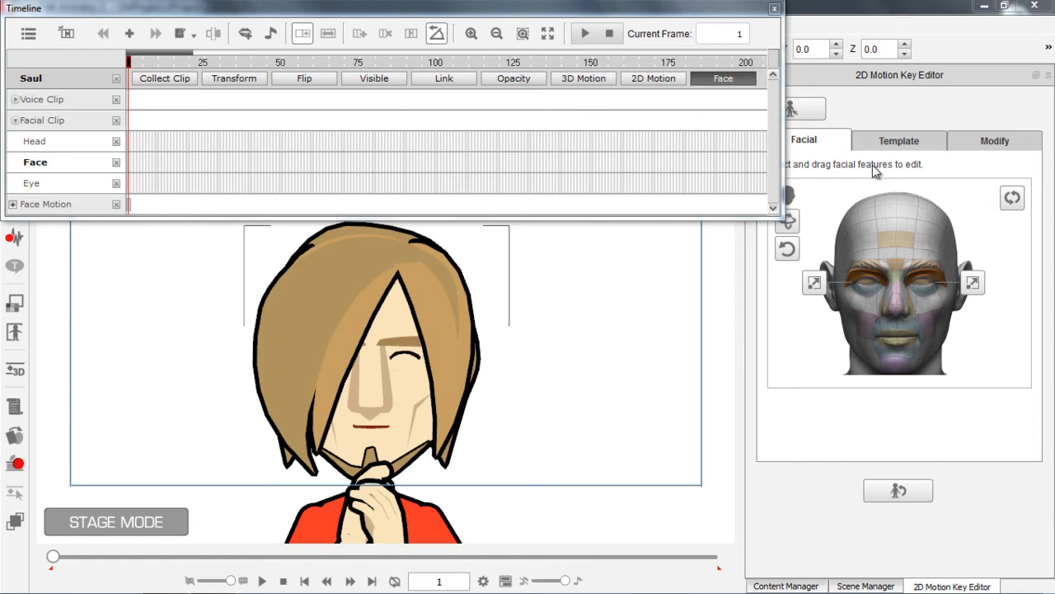
{"action": "left_click", "coordinate": [903, 297]}
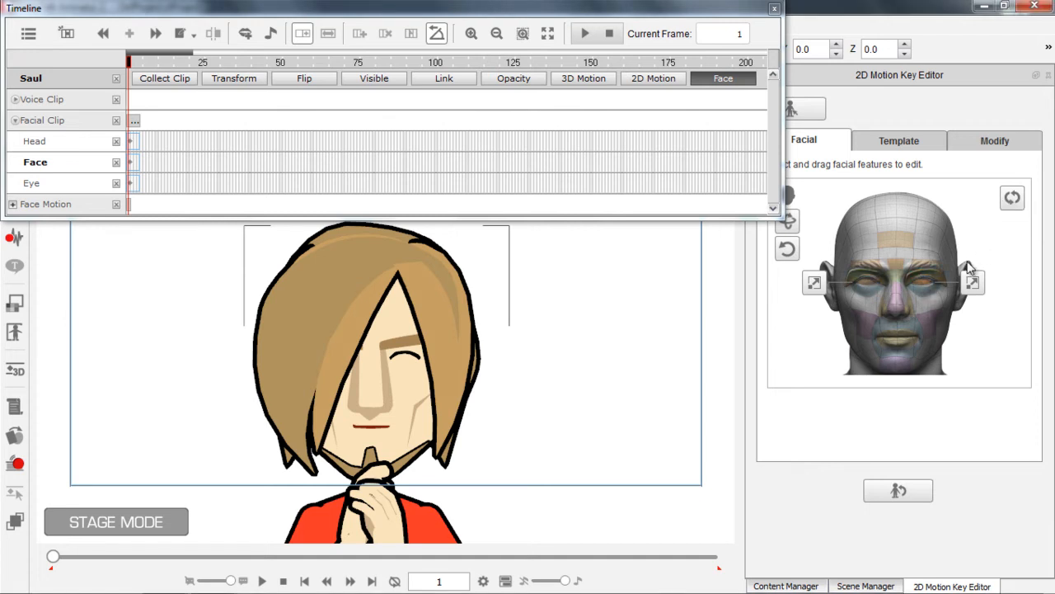
{"action": "left_click_drag", "start_coordinate": [929, 281], "coordinate": [910, 76]}
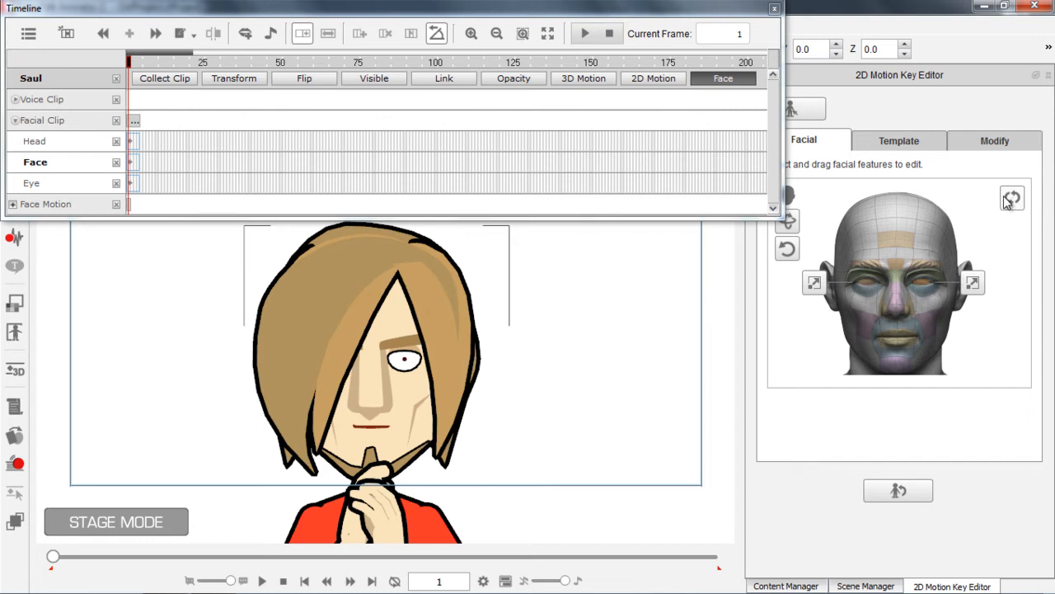
Try the Happy_4, Happy_6 and Happy_3 expression templates on Saul's face
{"action": "left_click", "coordinate": [901, 141]}
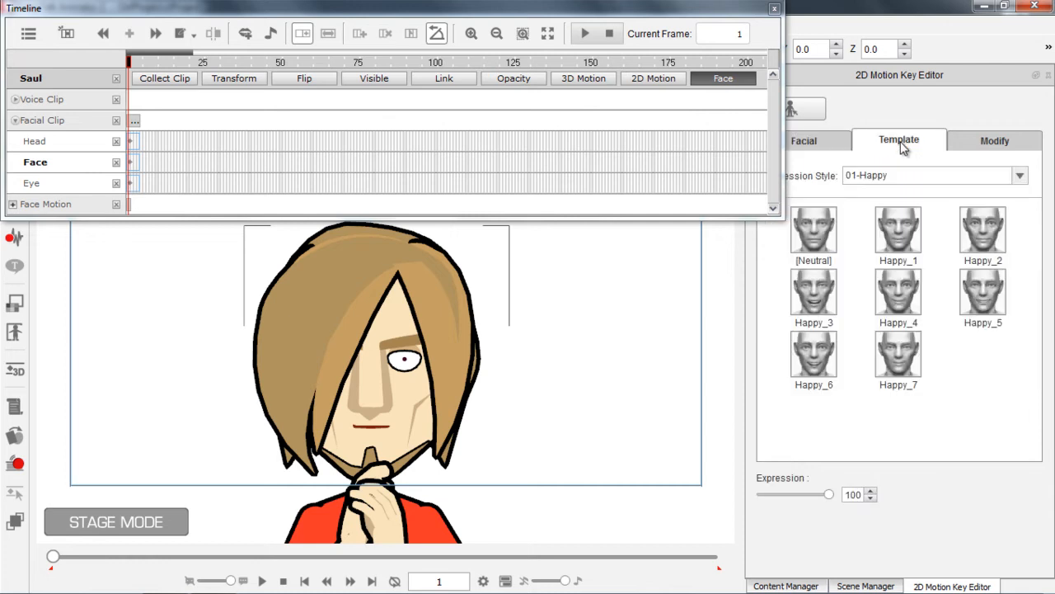
{"action": "left_click", "coordinate": [905, 293]}
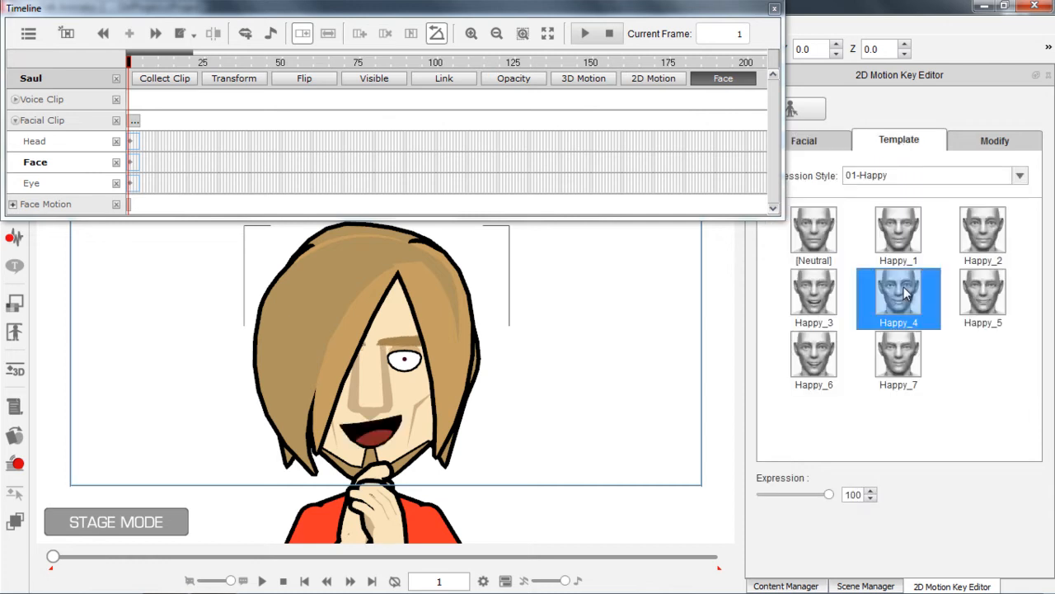
{"action": "left_click", "coordinate": [816, 363]}
{"action": "left_click", "coordinate": [811, 281]}
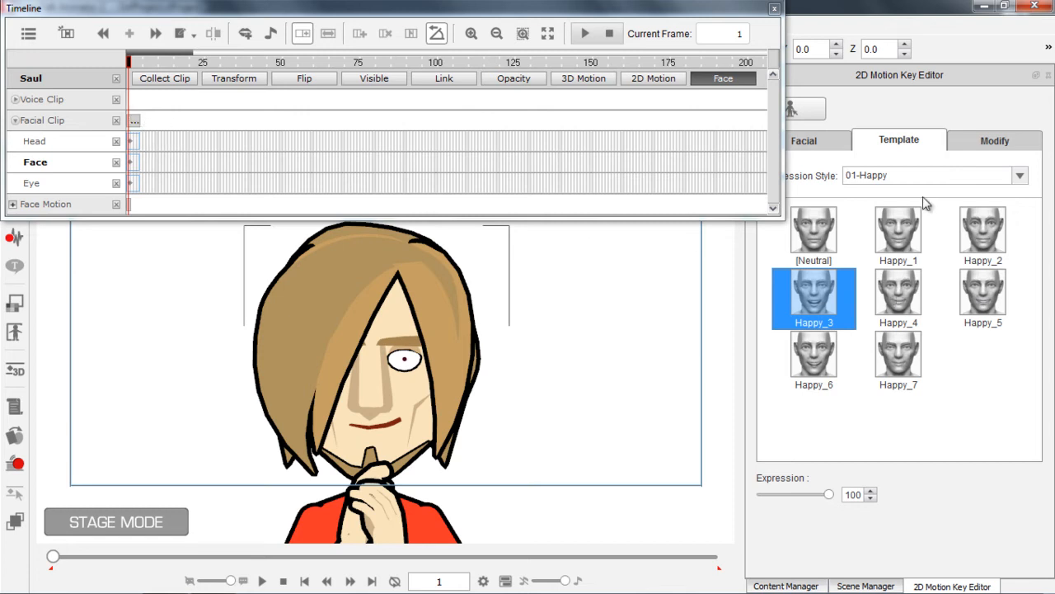
Try several 02-Angry expression templates on Saul's face, ending with Angry_5
{"action": "left_click", "coordinate": [942, 174]}
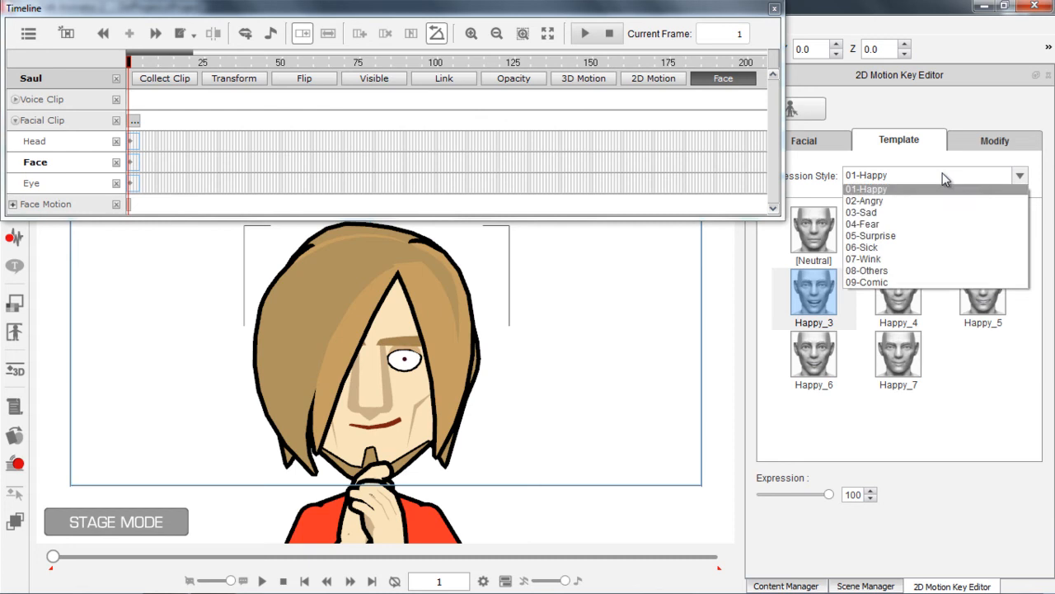
{"action": "left_click", "coordinate": [890, 202]}
{"action": "left_click", "coordinate": [904, 282]}
{"action": "left_click", "coordinate": [903, 239]}
{"action": "left_click", "coordinate": [990, 243]}
{"action": "left_click", "coordinate": [978, 297]}
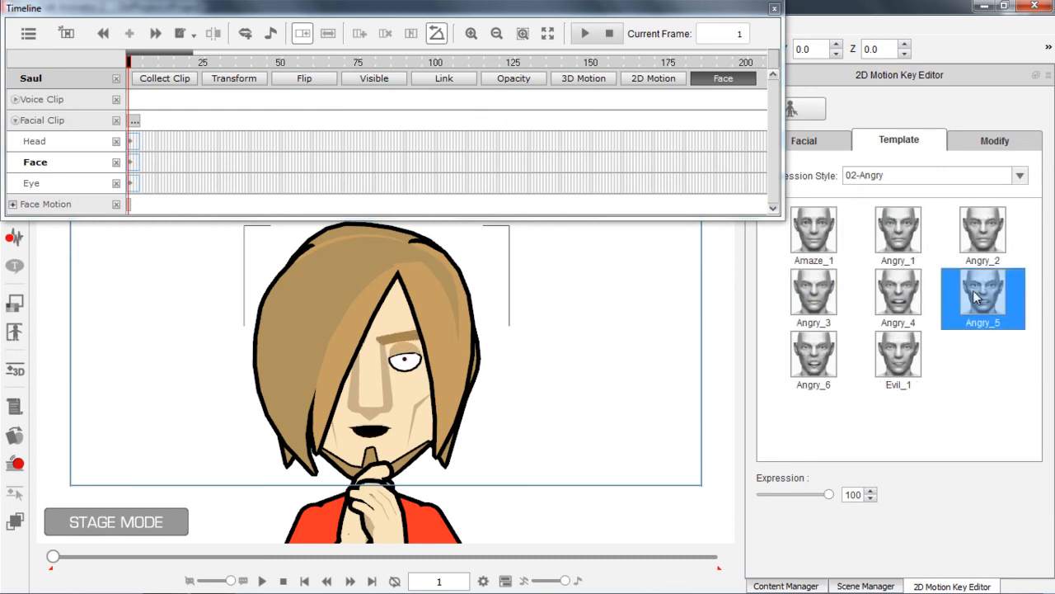
Try 06-Sick expression templates on Saul's face, including Distrust_1 and Disgust_4
{"action": "left_click", "coordinate": [924, 175]}
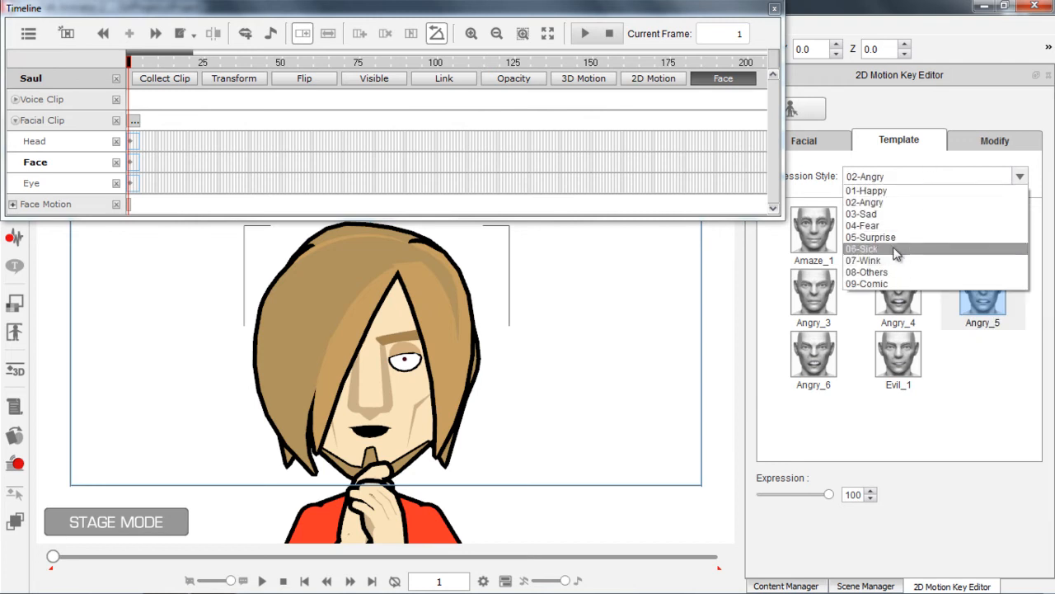
{"action": "left_click", "coordinate": [874, 248]}
{"action": "left_click", "coordinate": [899, 239]}
{"action": "left_click", "coordinate": [901, 290]}
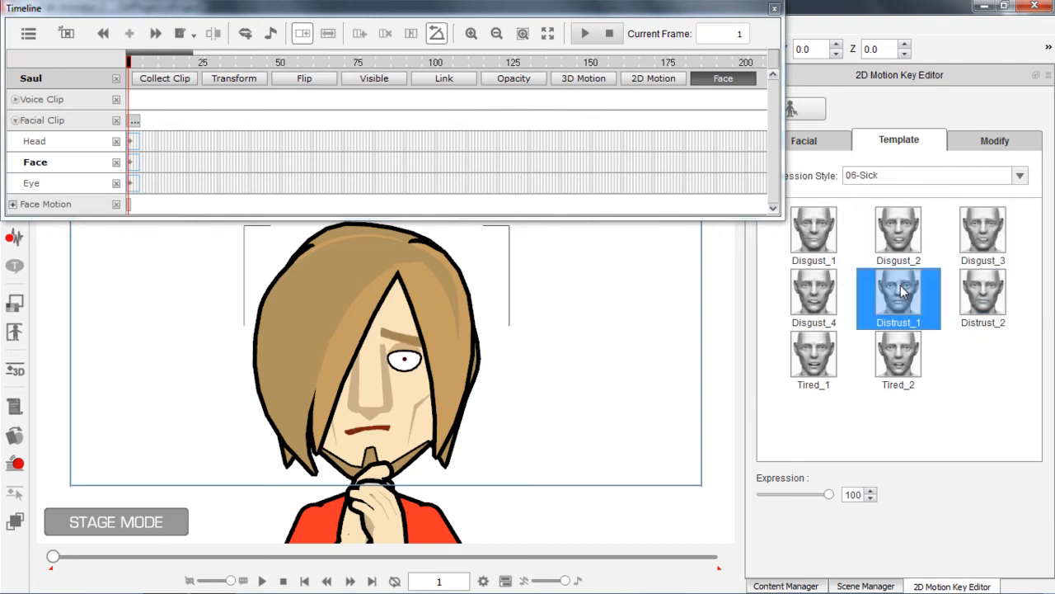
{"action": "left_click", "coordinate": [827, 296]}
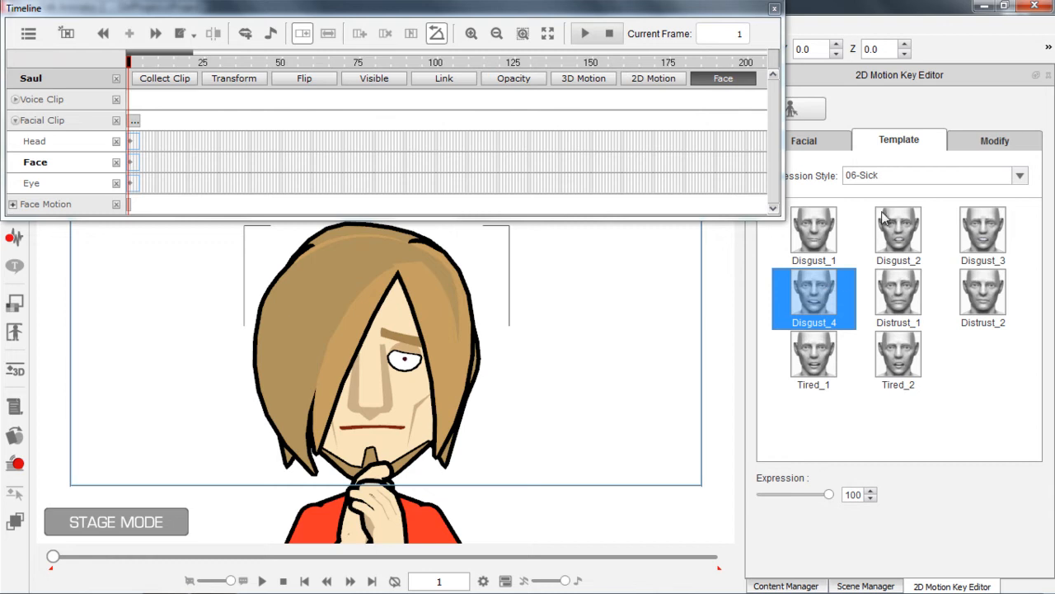
Apply the Happy_6 template from the 01-Happy expression style to Saul's face
{"action": "left_click", "coordinate": [898, 181]}
{"action": "left_click", "coordinate": [894, 191]}
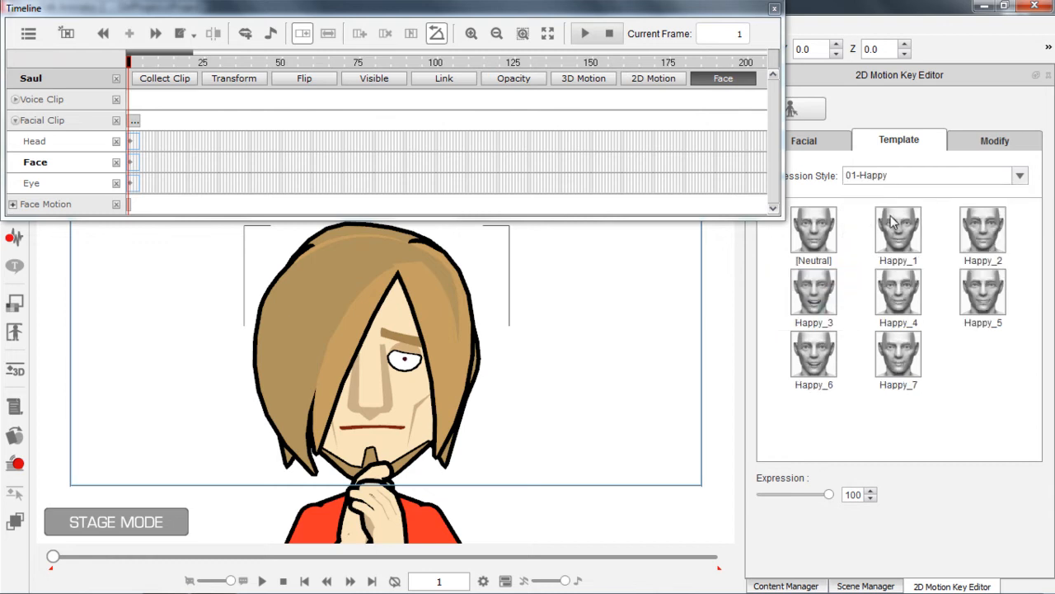
{"action": "left_click", "coordinate": [824, 356]}
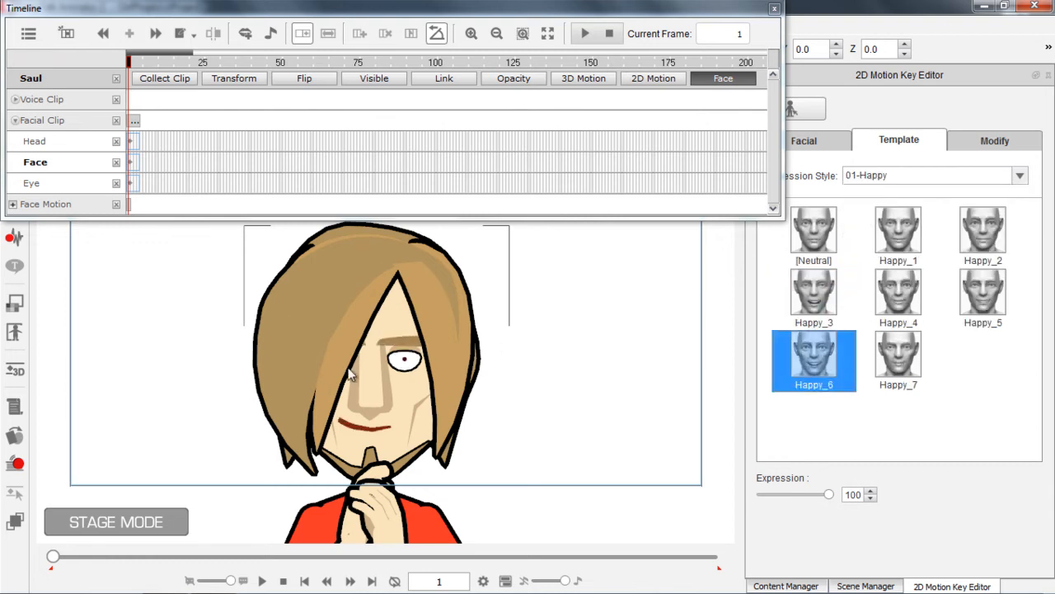
Try the right brow and Wrinkle Nose modifiers on Saul's expression and set them back to zero
{"action": "left_click", "coordinate": [984, 144]}
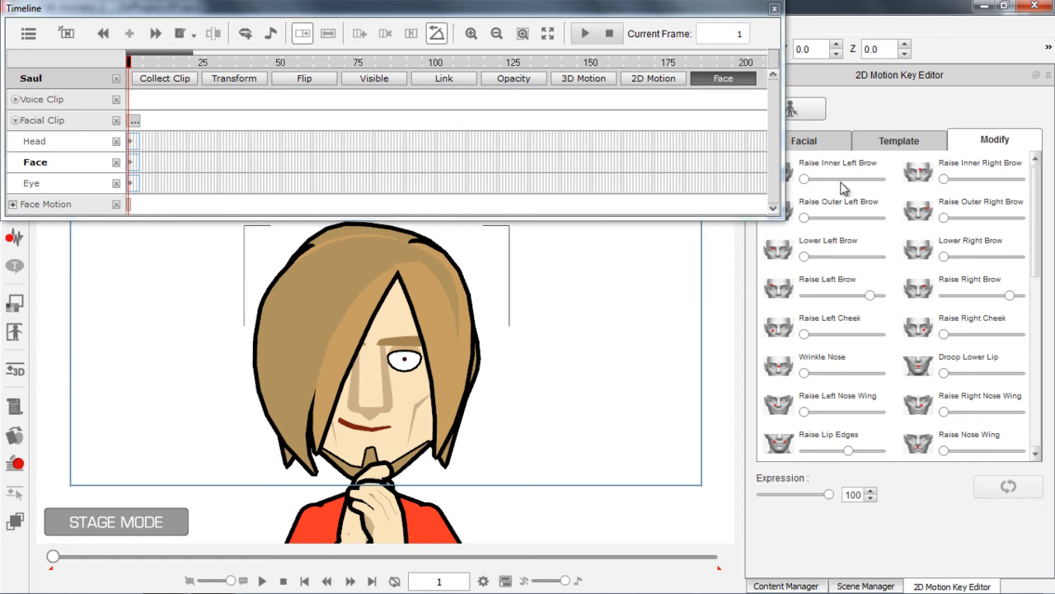
{"action": "left_click_drag", "start_coordinate": [946, 180], "coordinate": [897, 189]}
{"action": "left_click_drag", "start_coordinate": [944, 217], "coordinate": [1021, 223]}
{"action": "left_click_drag", "start_coordinate": [945, 256], "coordinate": [1021, 256]}
{"action": "left_click_drag", "start_coordinate": [948, 260], "coordinate": [903, 268]}
{"action": "left_click_drag", "start_coordinate": [1026, 224], "coordinate": [944, 226]}
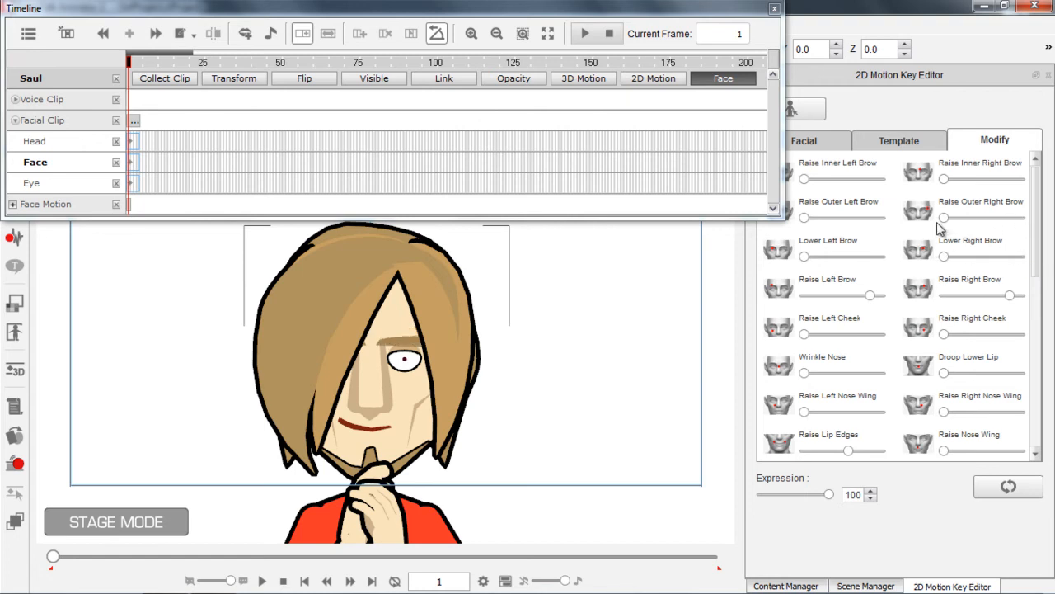
{"action": "left_click_drag", "start_coordinate": [1037, 235], "coordinate": [1052, 295]}
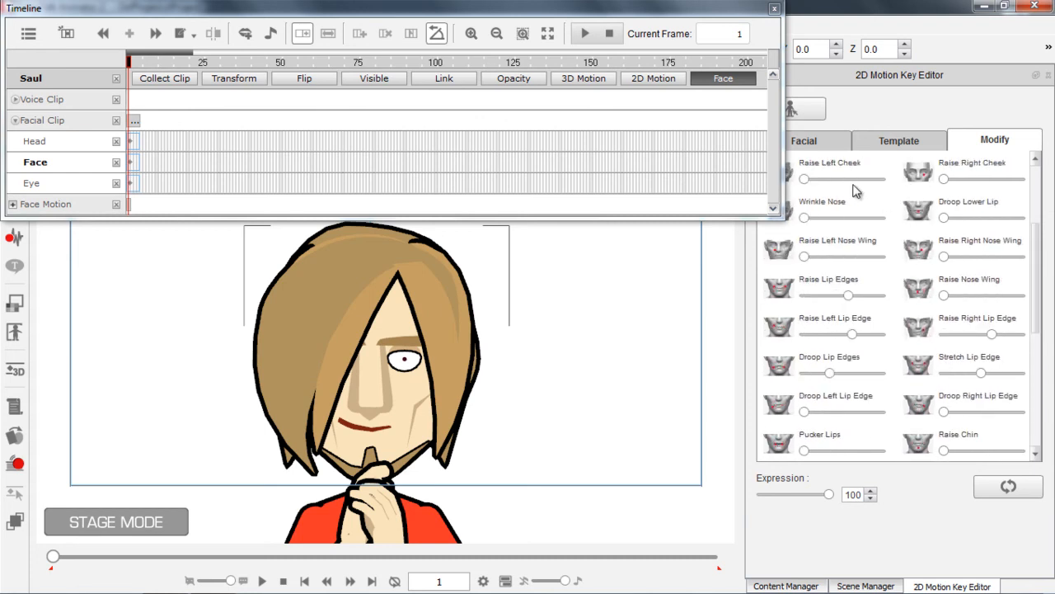
{"action": "left_click_drag", "start_coordinate": [805, 217], "coordinate": [778, 236]}
Show the 2D Motion tracks and extend the facial clip with a Face key at frame 115
{"action": "left_click_drag", "start_coordinate": [192, 54], "coordinate": [215, 52]}
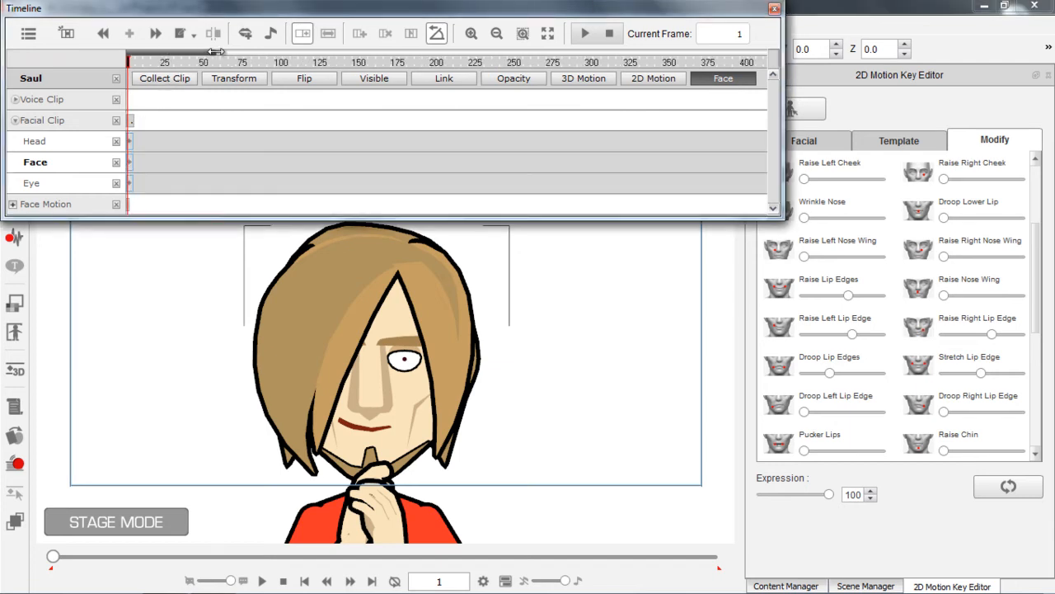
{"action": "left_click", "coordinate": [645, 79]}
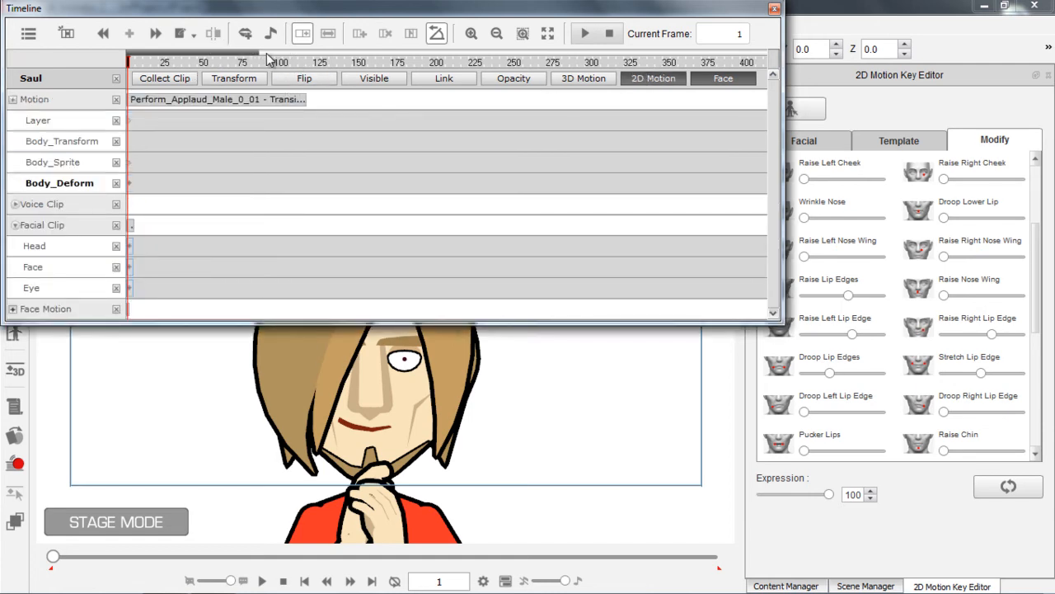
{"action": "left_click_drag", "start_coordinate": [255, 53], "coordinate": [179, 57]}
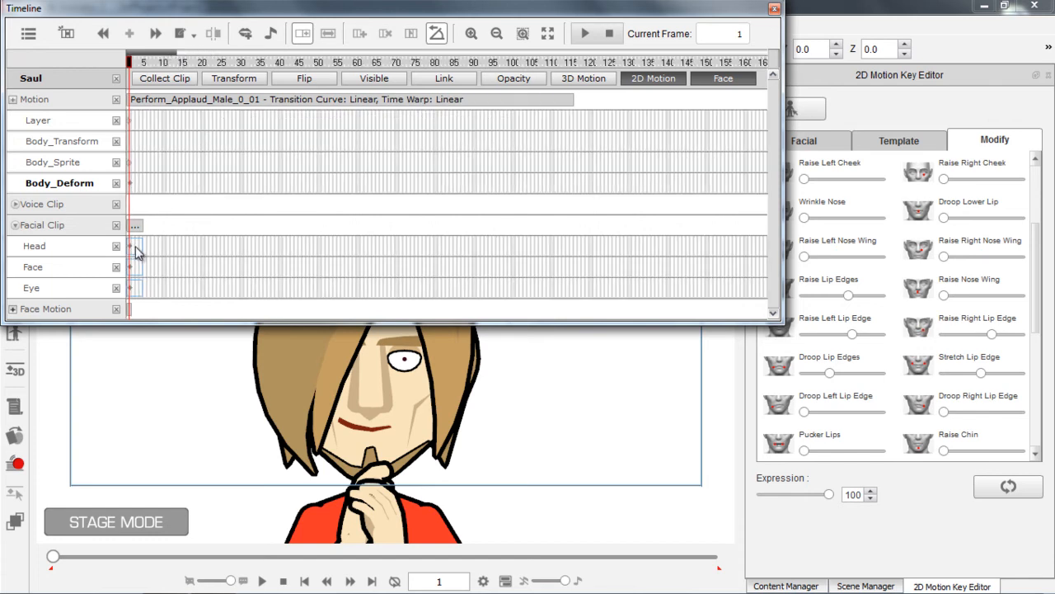
{"action": "left_click", "coordinate": [131, 271]}
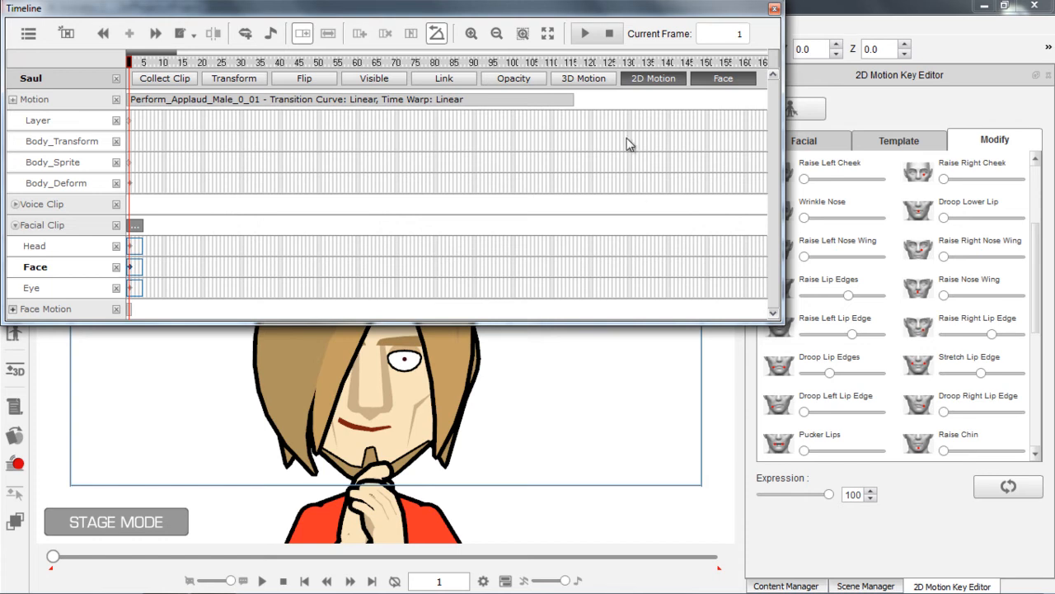
{"action": "left_click", "coordinate": [573, 65]}
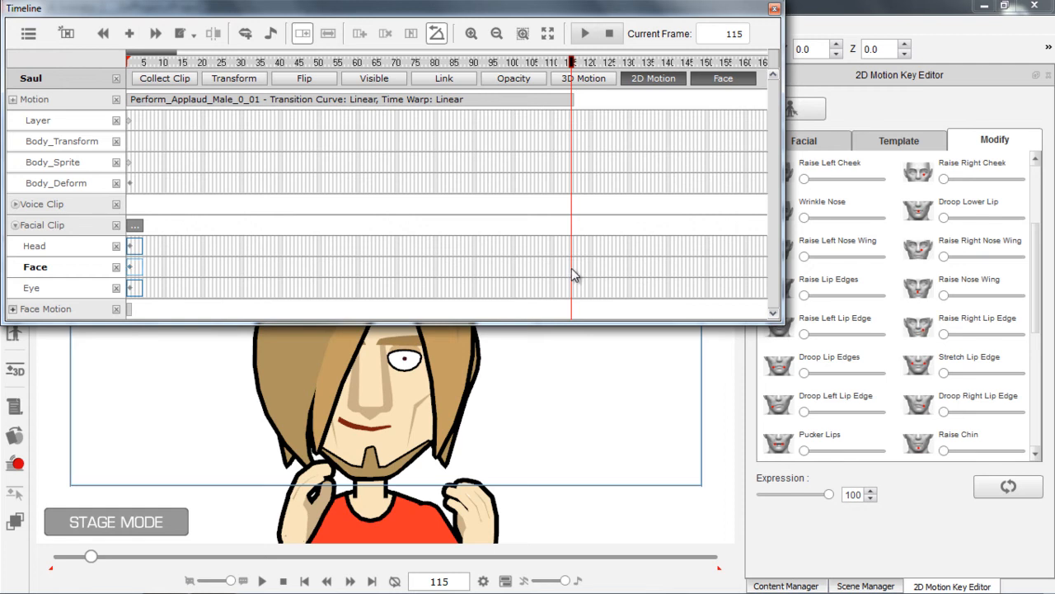
{"action": "double_click", "coordinate": [572, 268]}
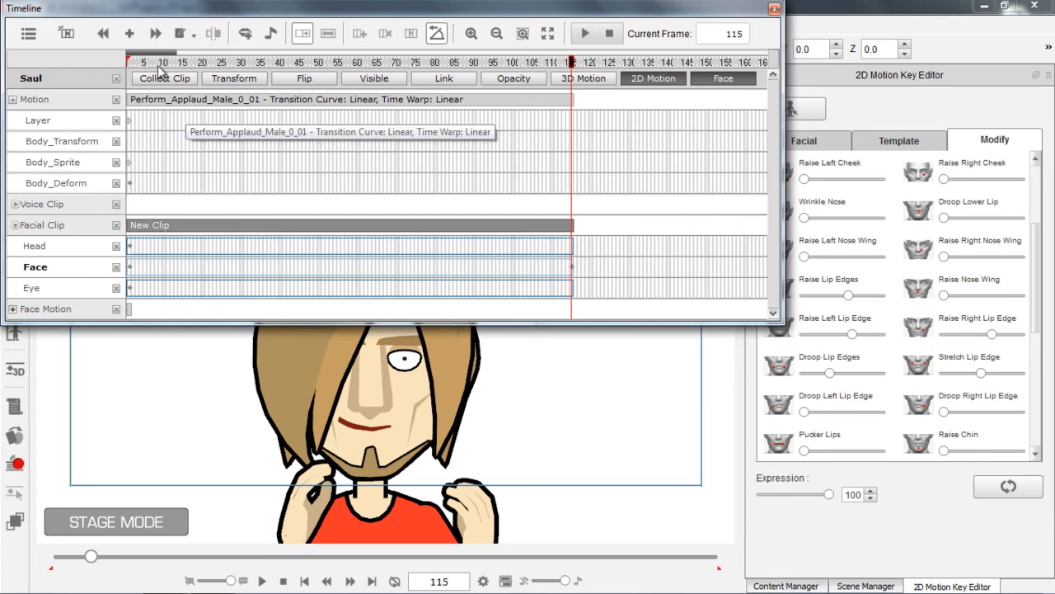
Play the applause with the extended facial clip and return the playhead to frame 1
{"action": "key", "text": "space"}
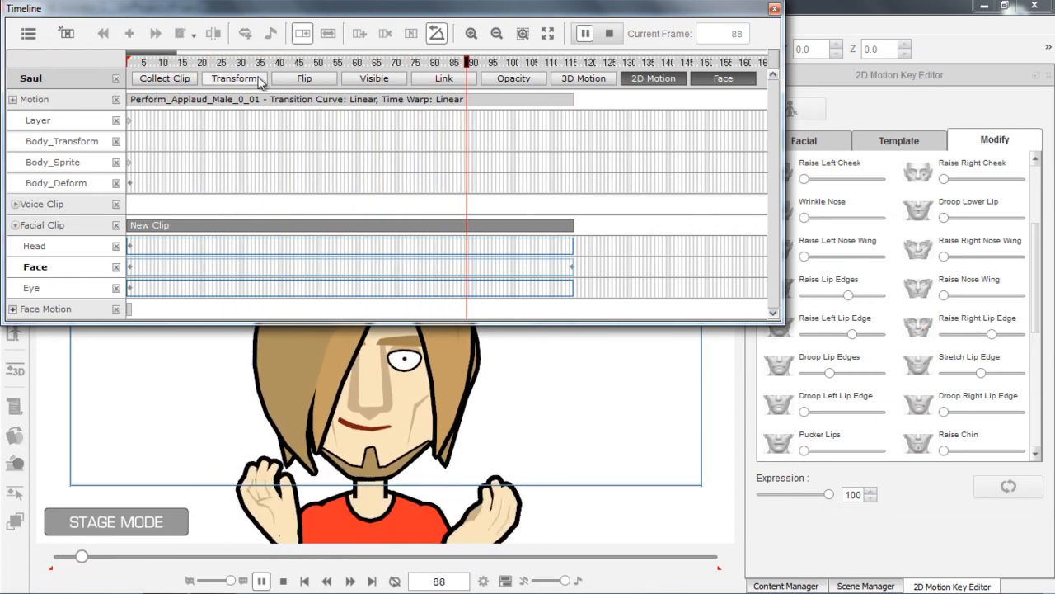
{"action": "key", "text": "space"}
{"action": "left_click", "coordinate": [145, 63]}
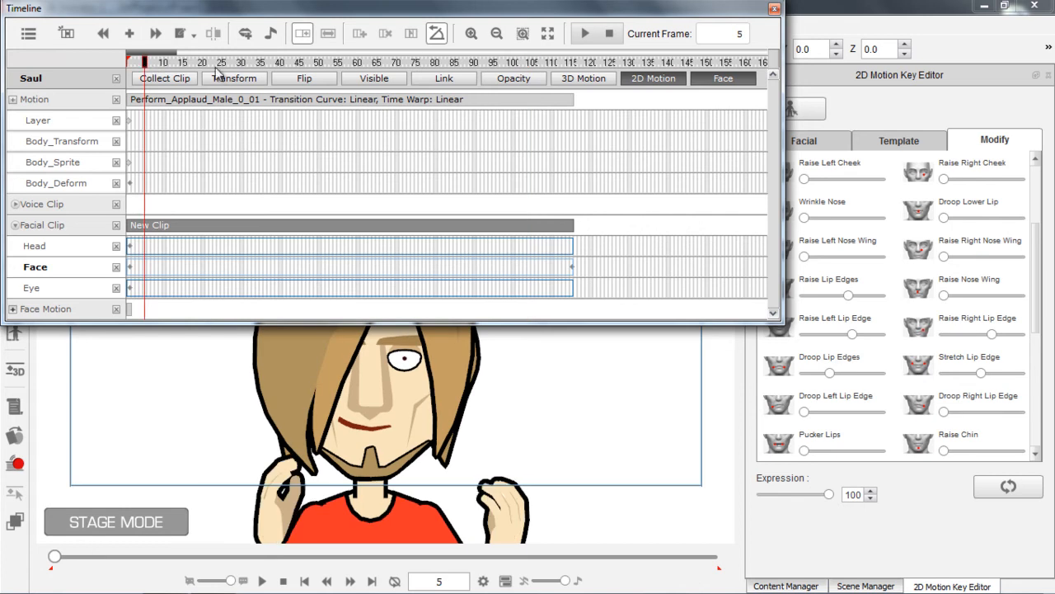
{"action": "left_click", "coordinate": [879, 147]}
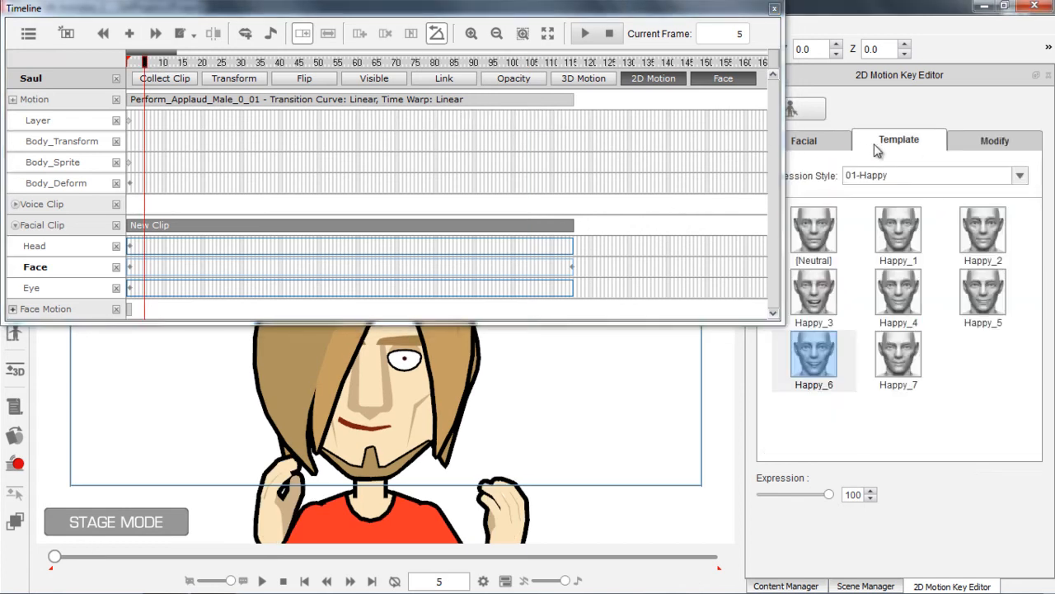
{"action": "left_click", "coordinate": [129, 63]}
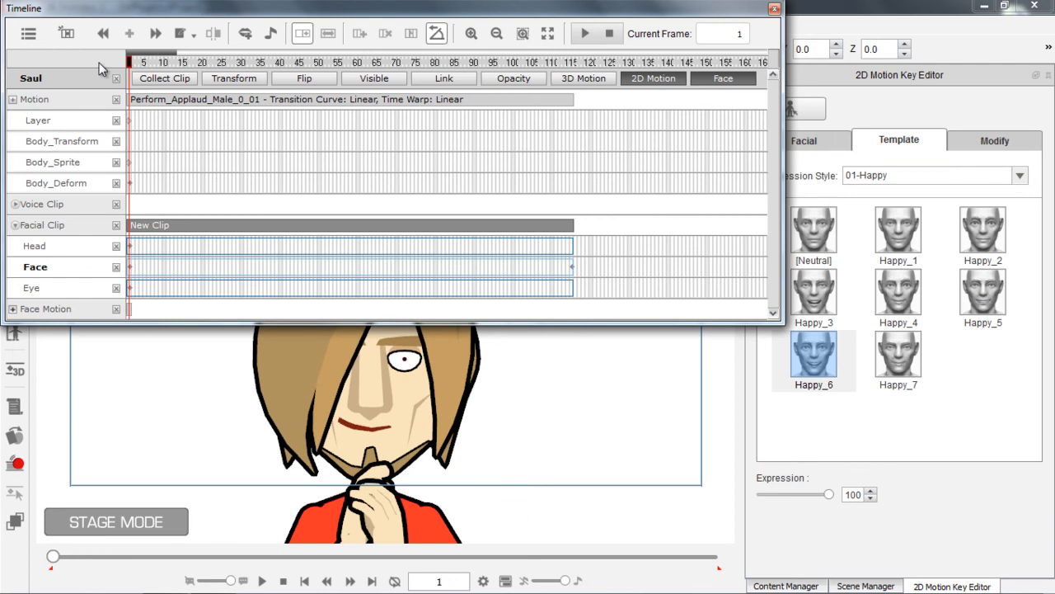
Move the timeline clear of the menu bar, check the Motion Clip settings and return to frame 1
{"action": "left_click_drag", "start_coordinate": [142, 14], "coordinate": [214, 101]}
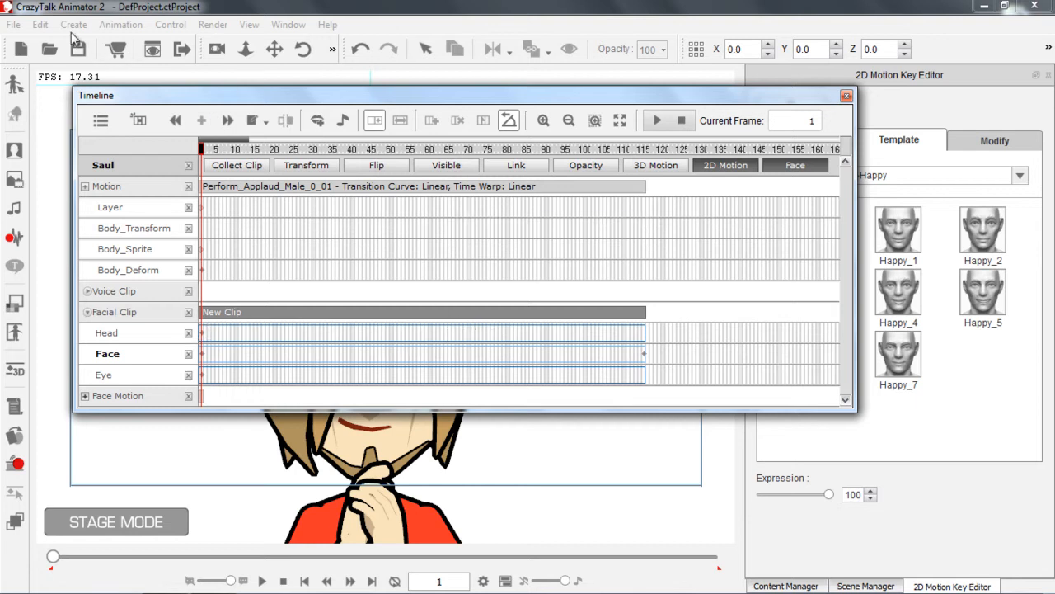
{"action": "left_click", "coordinate": [40, 25]}
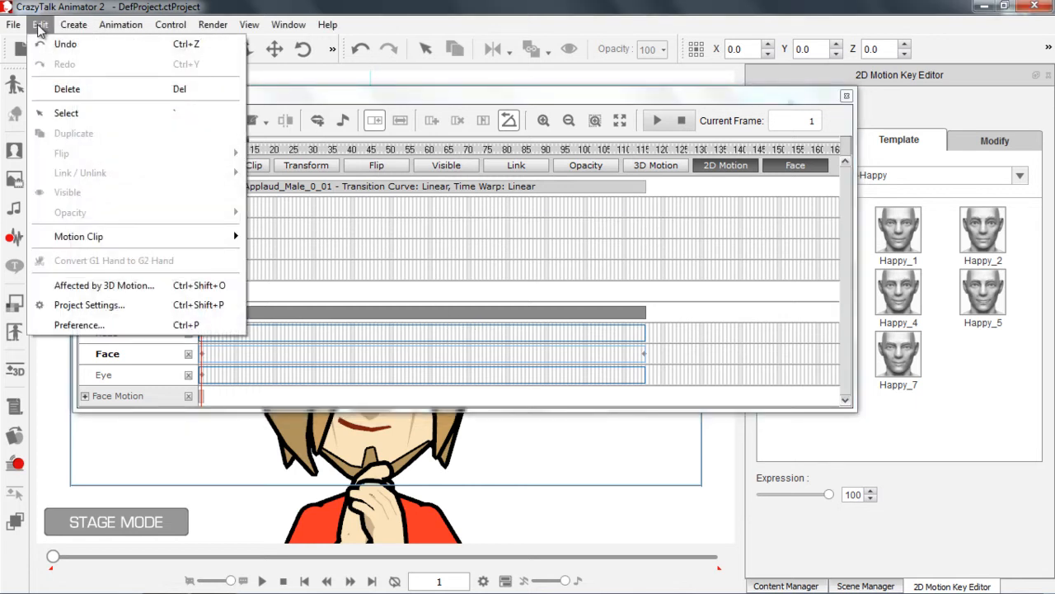
{"action": "mouse_move", "coordinate": [157, 236]}
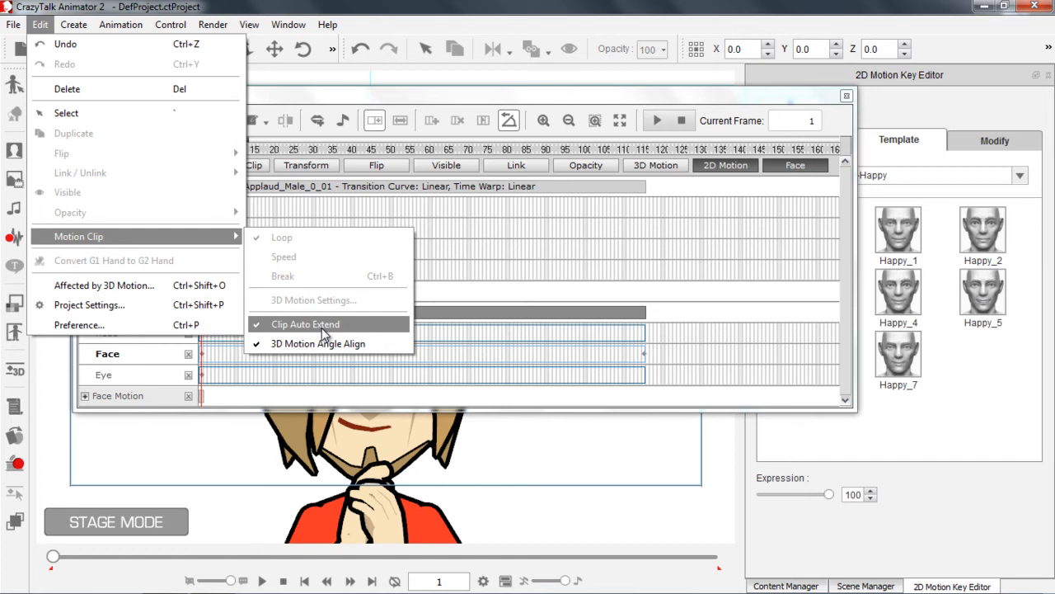
{"action": "left_click", "coordinate": [389, 5]}
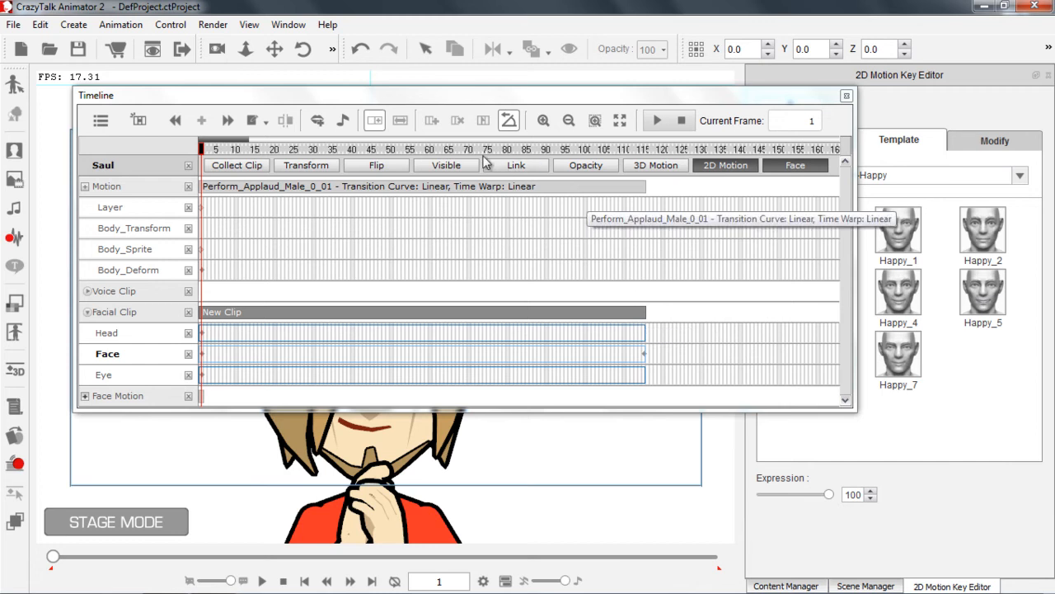
{"action": "left_click", "coordinate": [233, 150]}
{"action": "left_click_drag", "start_coordinate": [218, 150], "coordinate": [200, 150]}
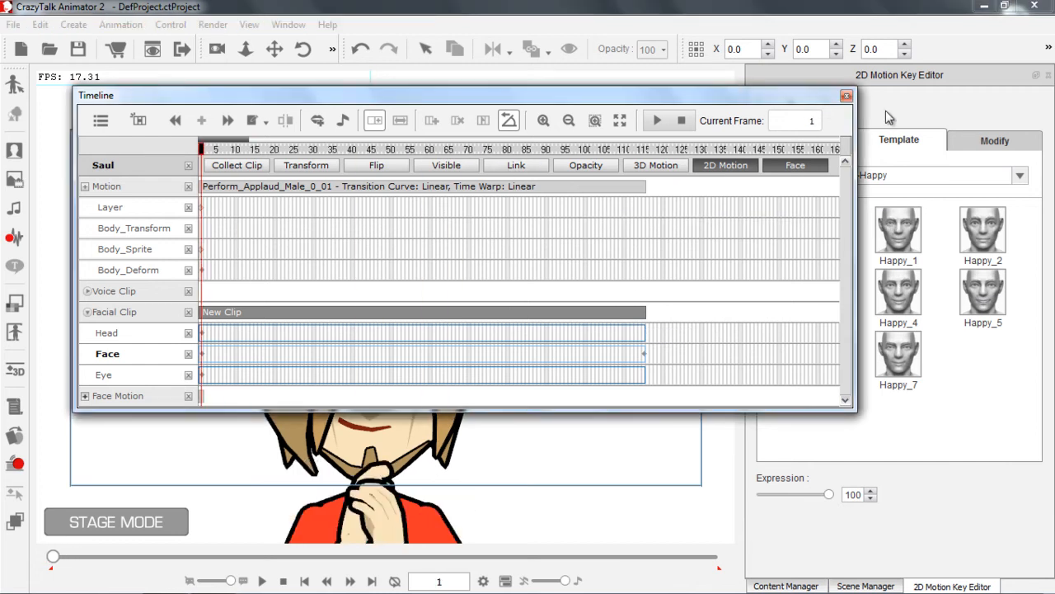
Close the timeline and create Saul's voice script from the wave file Saul_applaud_male
{"action": "left_click", "coordinate": [845, 96]}
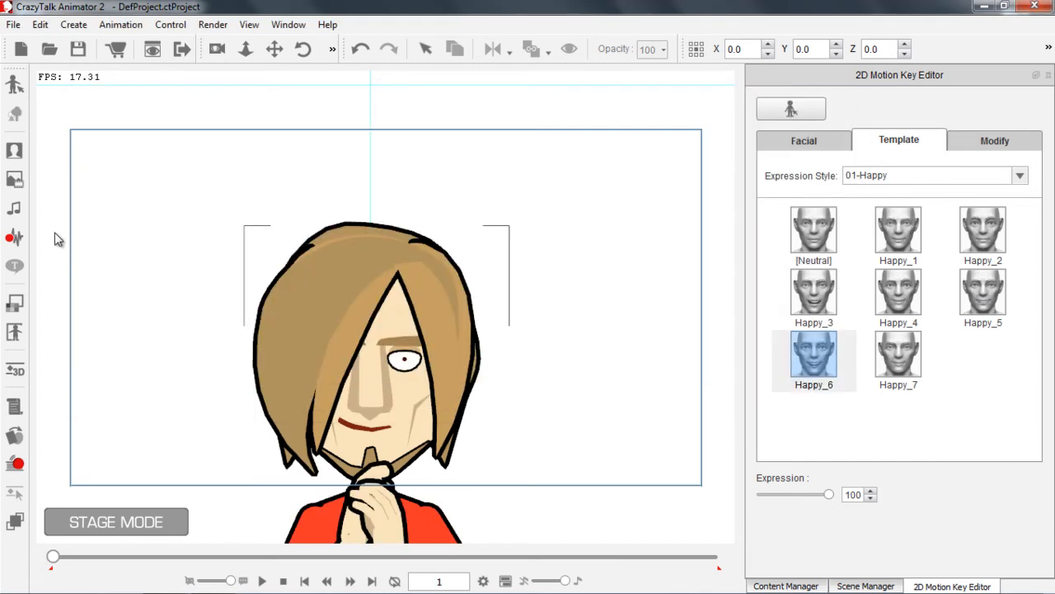
{"action": "left_click", "coordinate": [13, 238]}
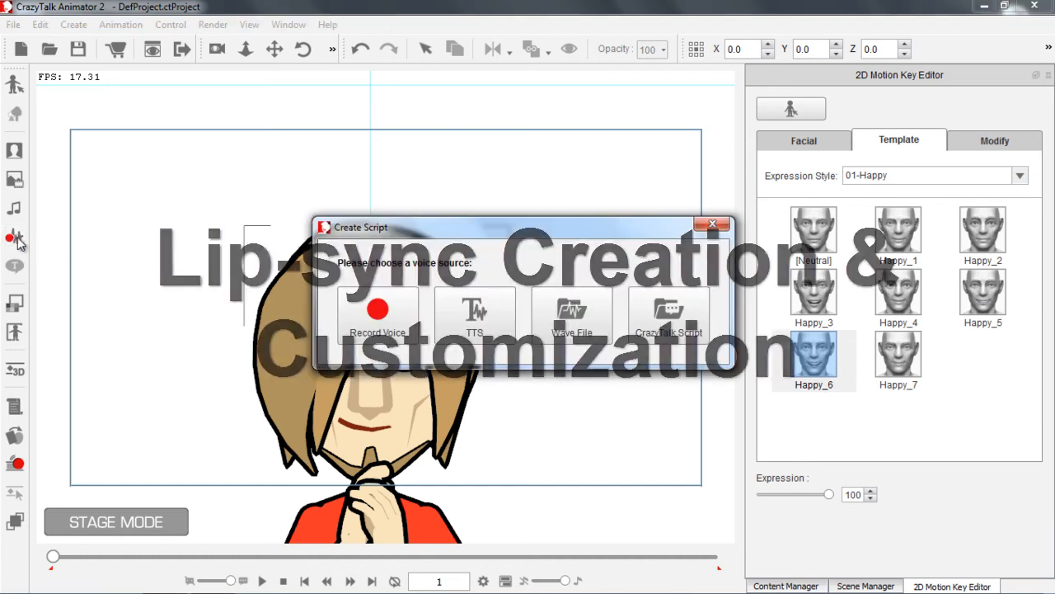
{"action": "left_click", "coordinate": [567, 307]}
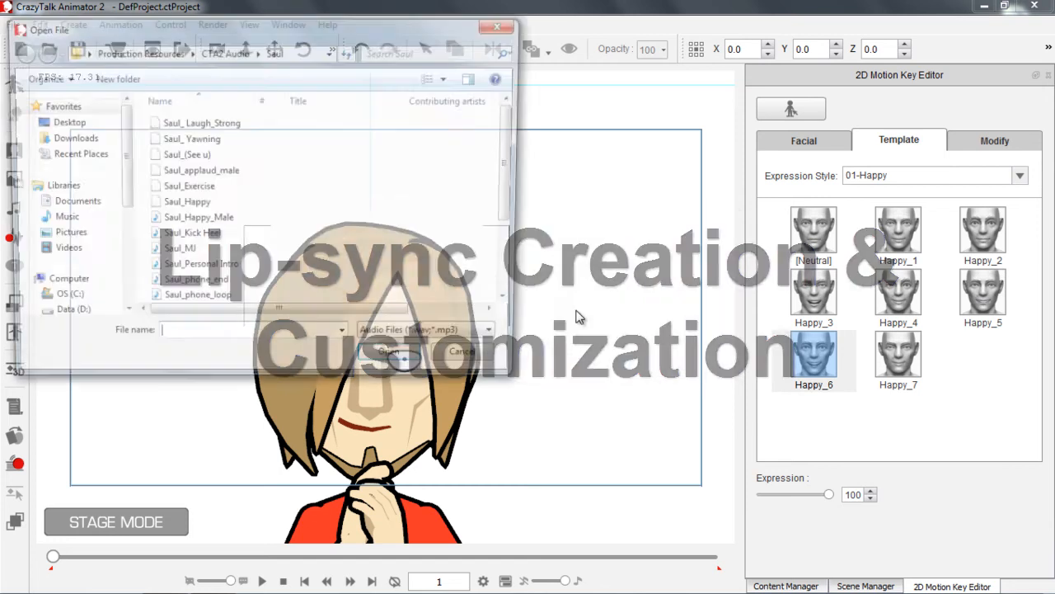
{"action": "left_click", "coordinate": [197, 171]}
{"action": "left_click", "coordinate": [397, 362]}
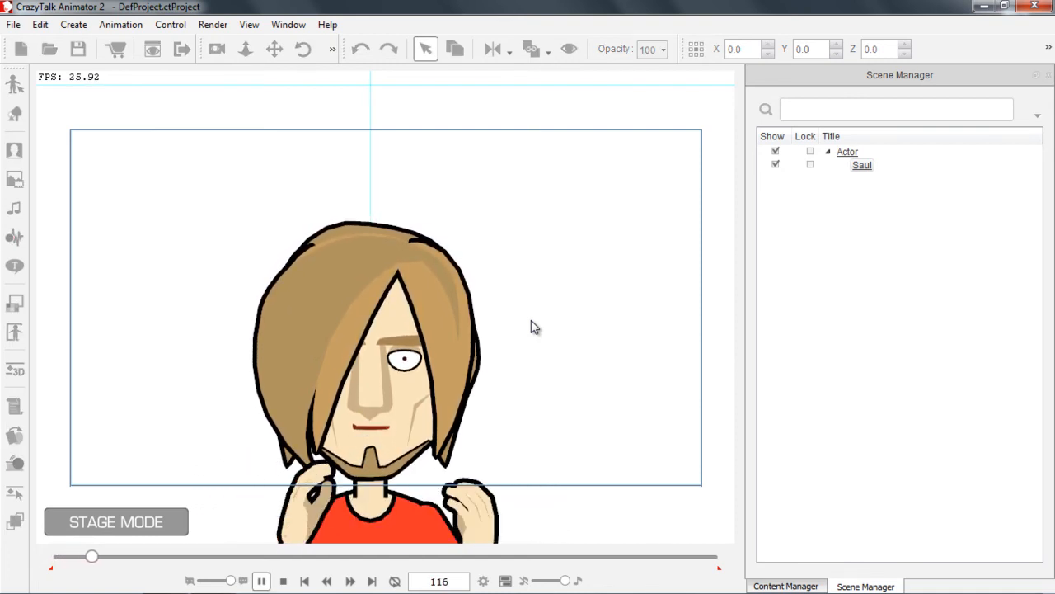
Reopen the timeline and show Saul's Voice and Lips tracks, collapsing the Facial Clip and hiding the 2D Motion tracks
{"action": "left_click_drag", "start_coordinate": [556, 428], "coordinate": [591, 415]}
{"action": "left_click_drag", "start_coordinate": [569, 367], "coordinate": [556, 424]}
{"action": "key", "text": "F3"}
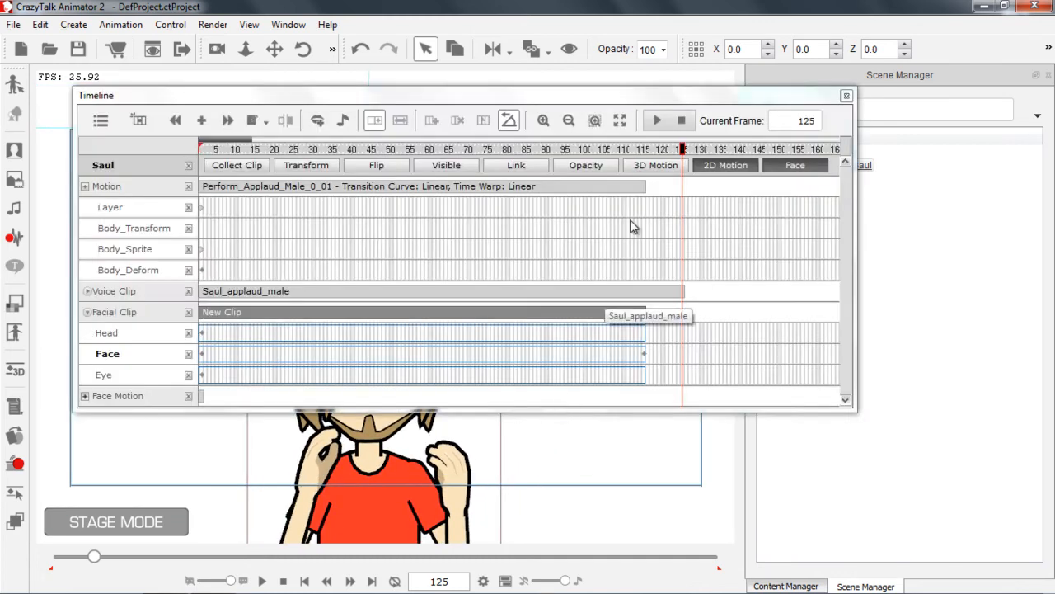
{"action": "left_click", "coordinate": [87, 313]}
{"action": "left_click", "coordinate": [87, 291]}
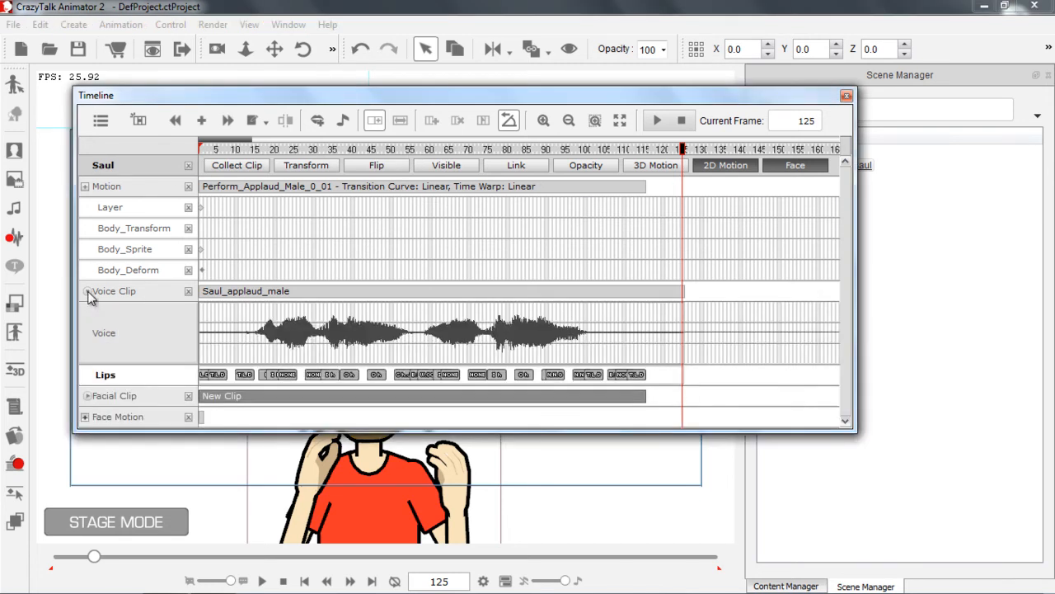
{"action": "left_click", "coordinate": [740, 167]}
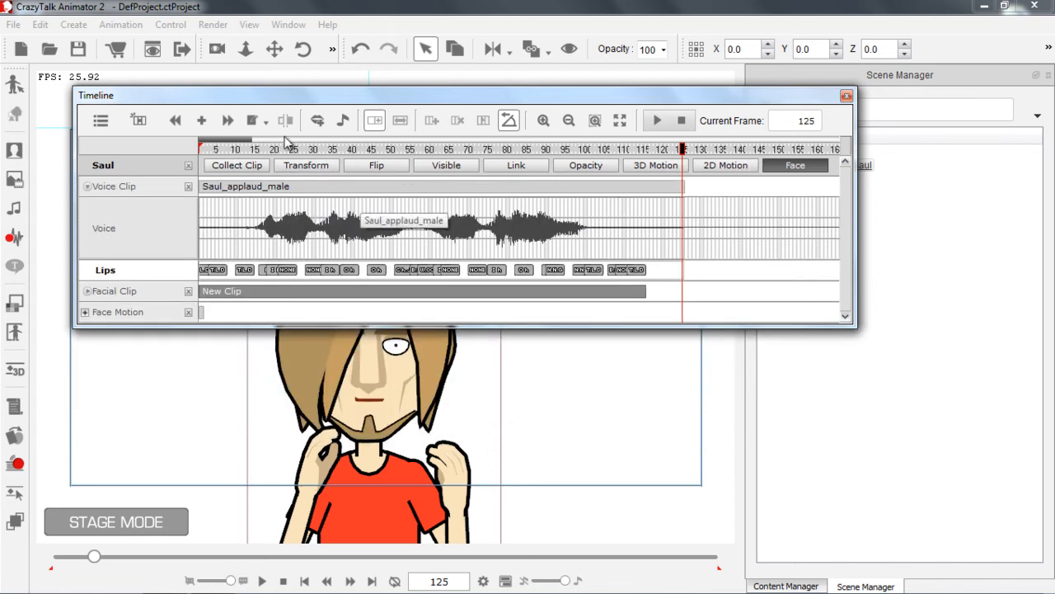
Enlarge the timeline's time scale and preview the start of the voice clip between frames 1 and 16
{"action": "left_click_drag", "start_coordinate": [246, 150], "coordinate": [162, 149]}
{"action": "left_click_drag", "start_coordinate": [253, 139], "coordinate": [225, 140]}
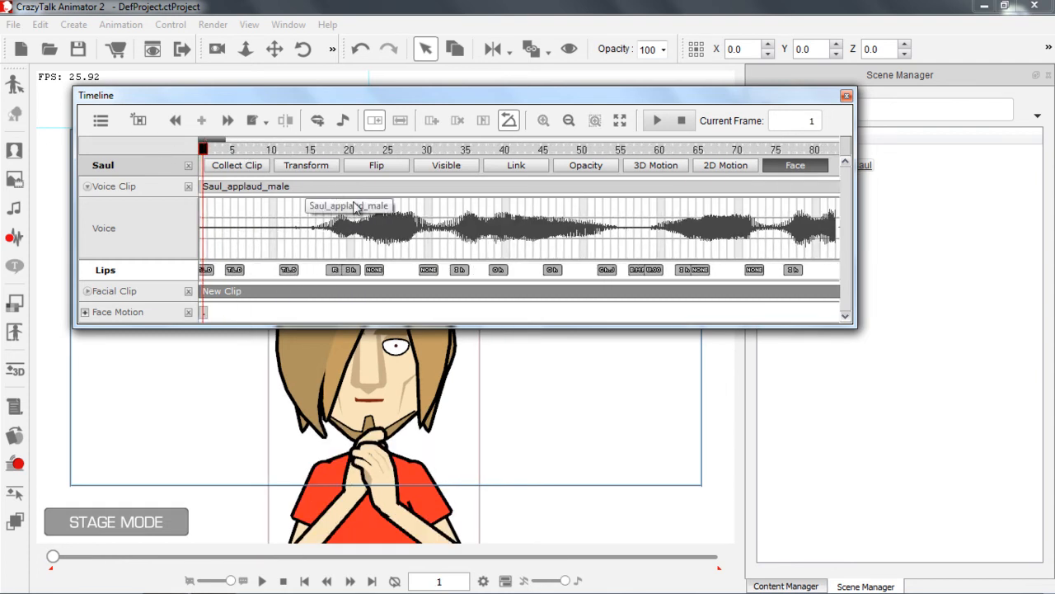
{"action": "left_click", "coordinate": [317, 150]}
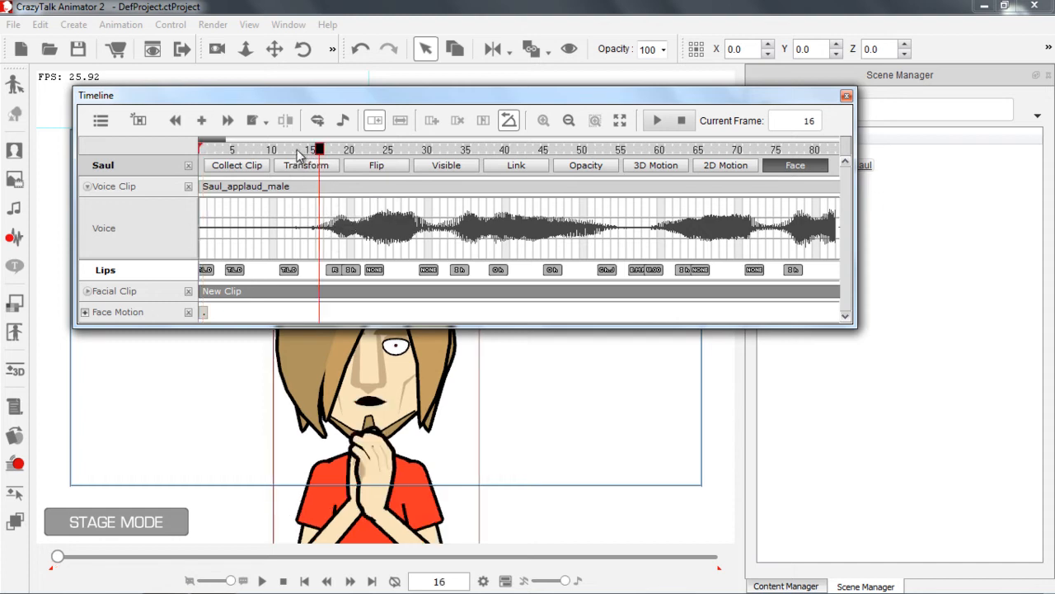
{"action": "left_click_drag", "start_coordinate": [298, 151], "coordinate": [194, 152]}
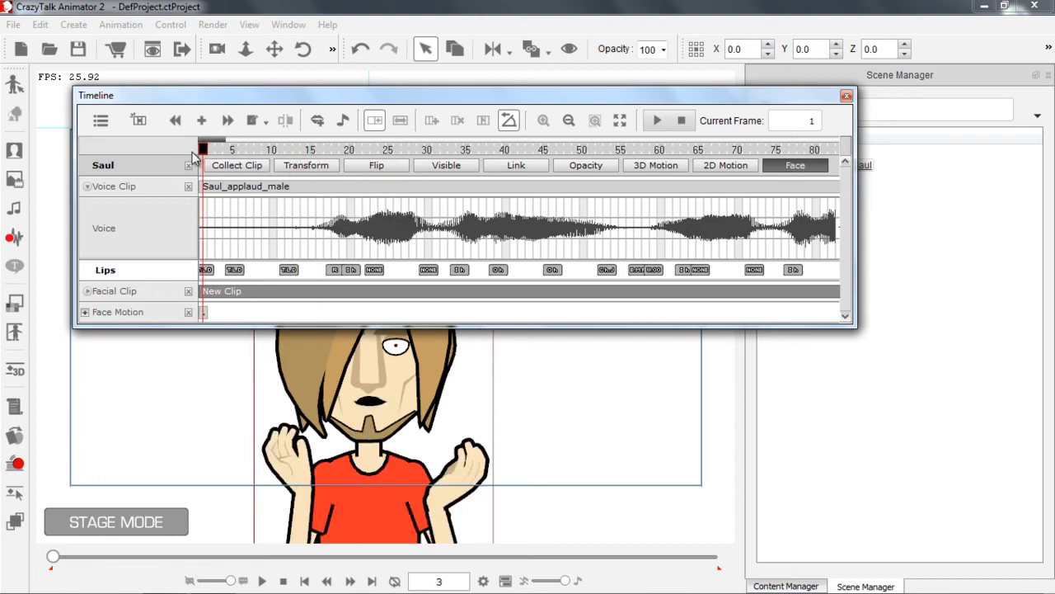
{"action": "left_click", "coordinate": [312, 150]}
{"action": "key", "text": "space"}
{"action": "left_click", "coordinate": [311, 150]}
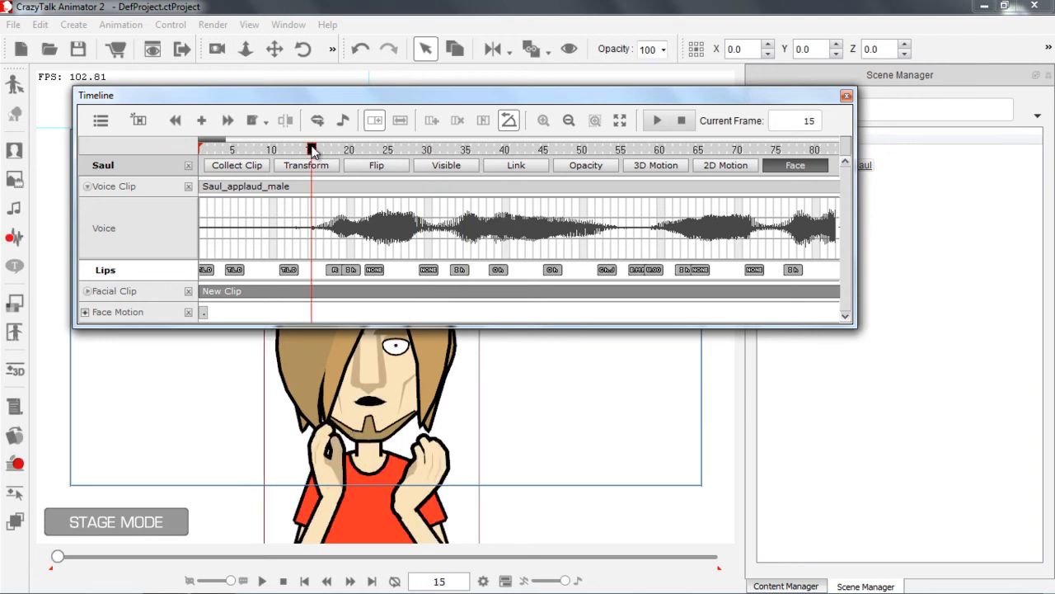
Change the lip key at frame 5 to None and delete the lip key at frame 1
{"action": "left_click", "coordinate": [234, 270]}
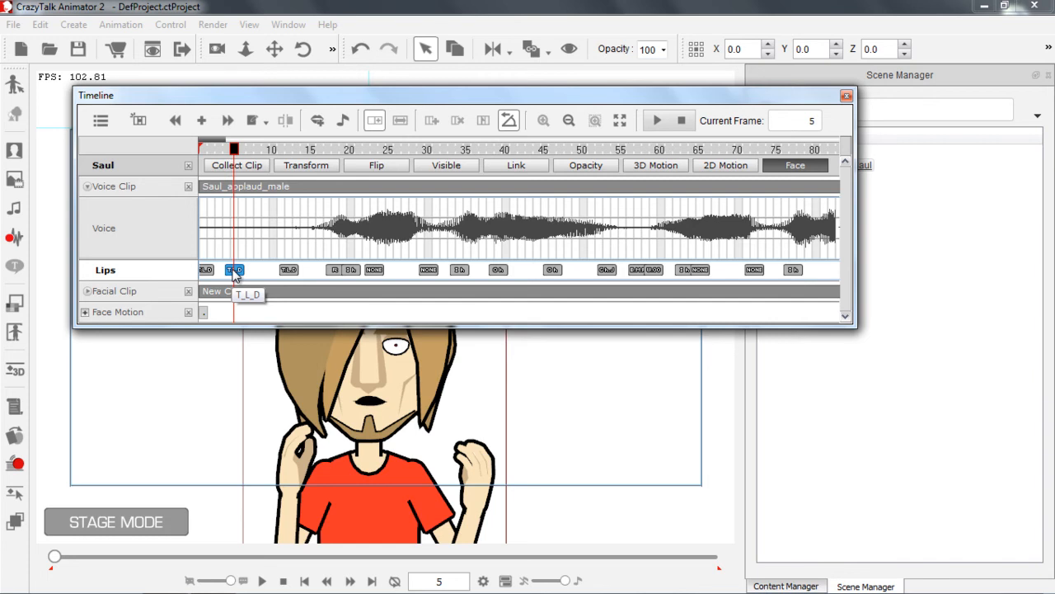
{"action": "left_click_drag", "start_coordinate": [333, 100], "coordinate": [268, 25]}
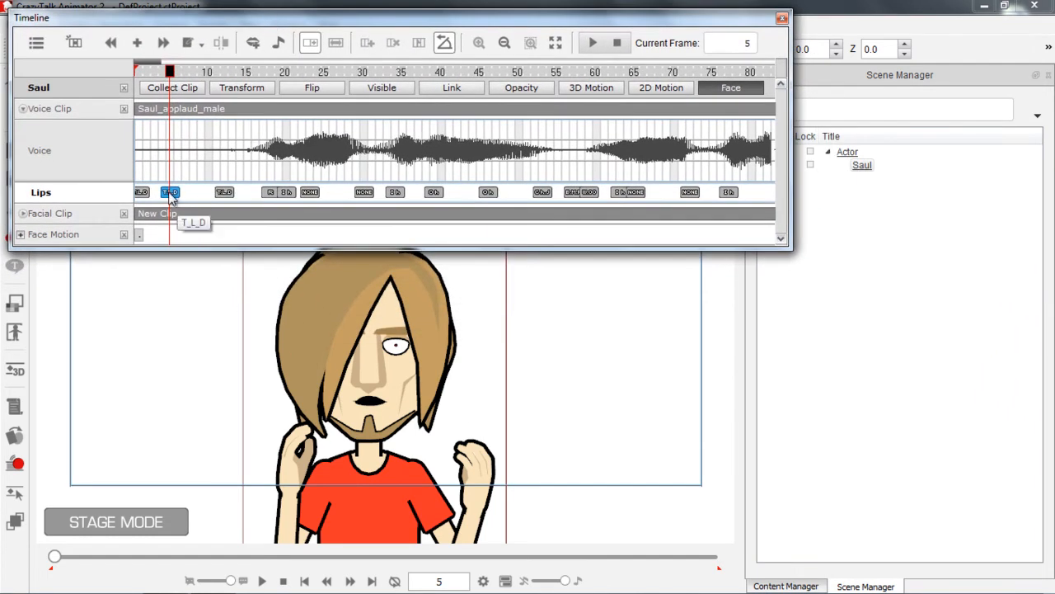
{"action": "double_click", "coordinate": [170, 193]}
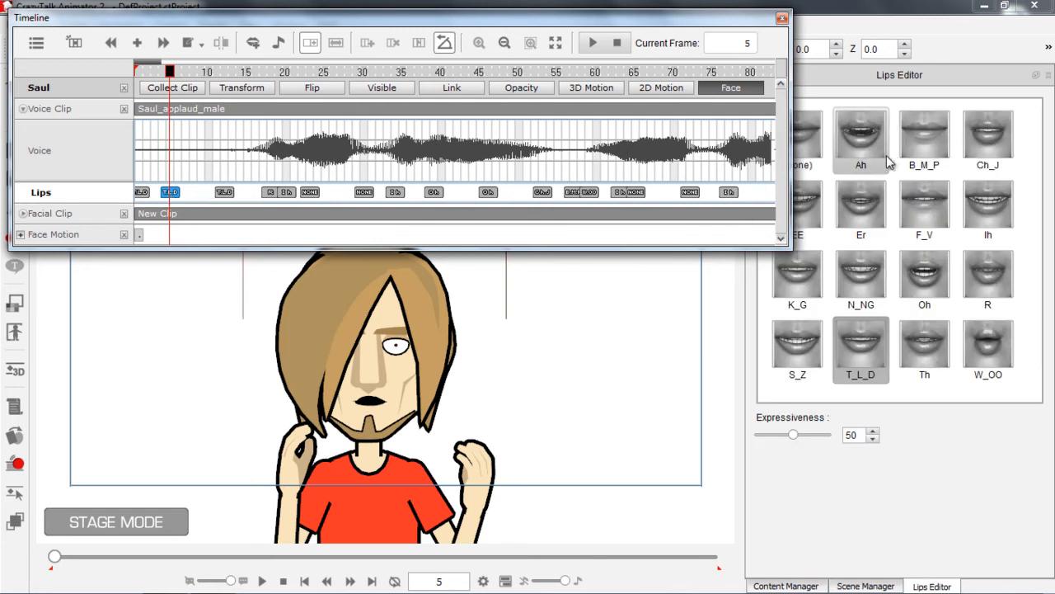
{"action": "left_click", "coordinate": [812, 148]}
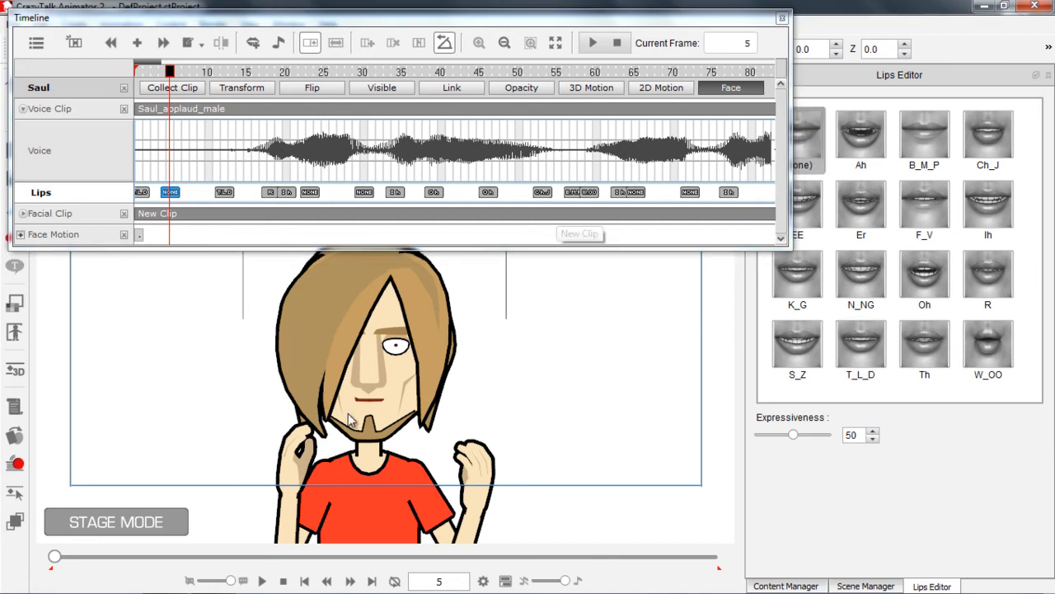
{"action": "left_click", "coordinate": [142, 193]}
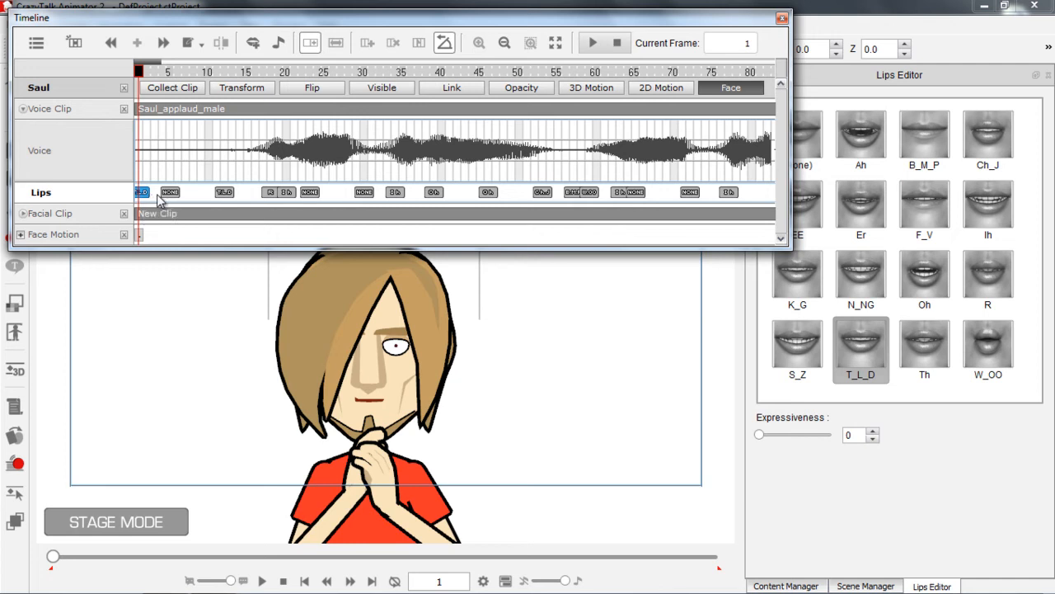
{"action": "key", "text": "Delete"}
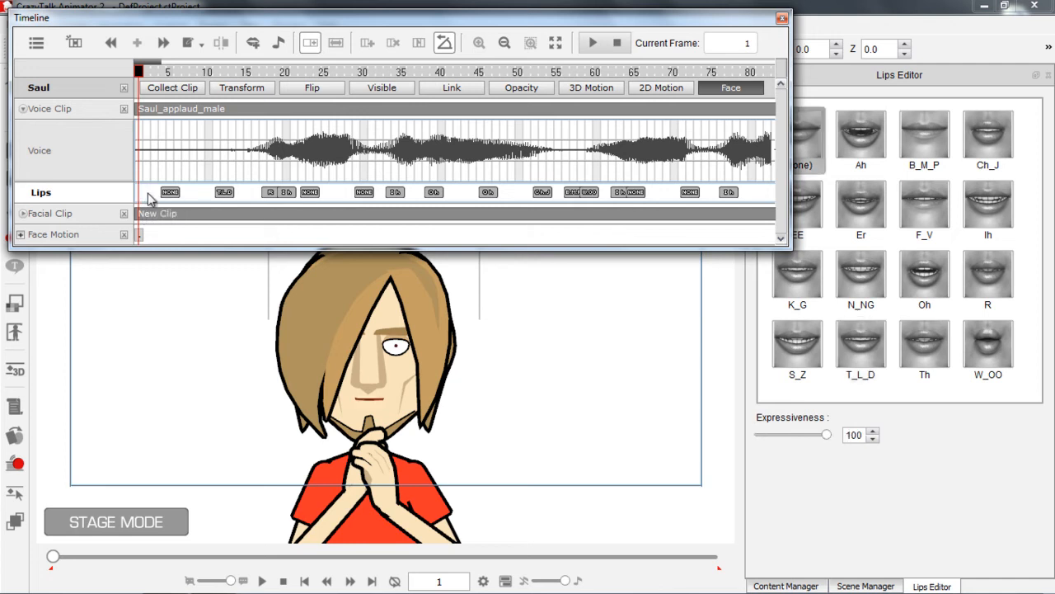
Move the next T_L_D lip key to frame 14 as B_M_P, and move the R key to frame 16
{"action": "left_click", "coordinate": [223, 193]}
{"action": "left_click_drag", "start_coordinate": [224, 194], "coordinate": [240, 196]}
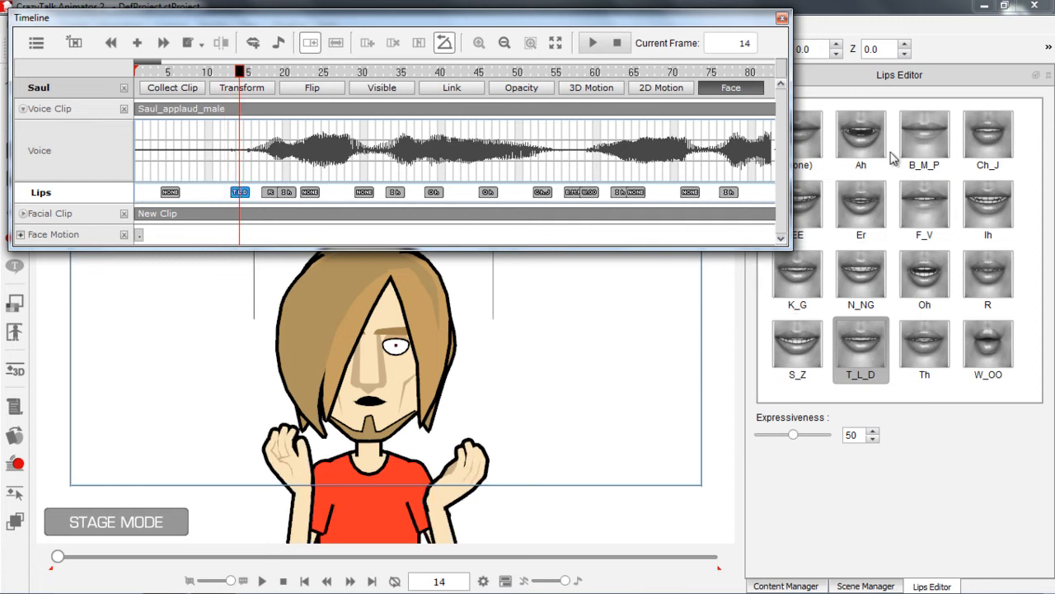
{"action": "left_click", "coordinate": [921, 146]}
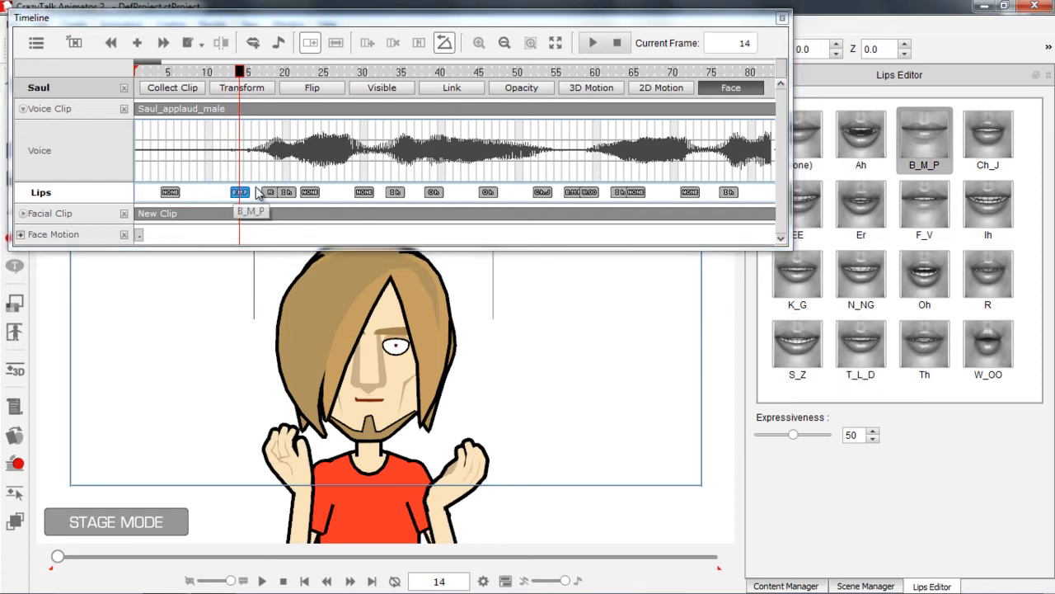
{"action": "left_click", "coordinate": [265, 194]}
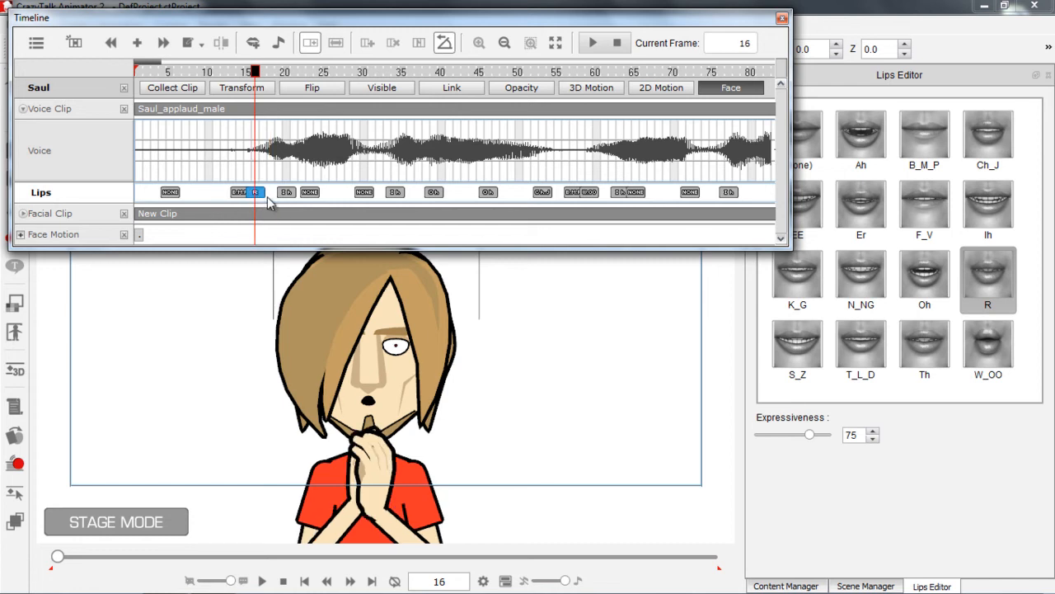
Change the lip key at frame 20 to Ah and the one at frame 23 to F_V
{"action": "left_click", "coordinate": [286, 192]}
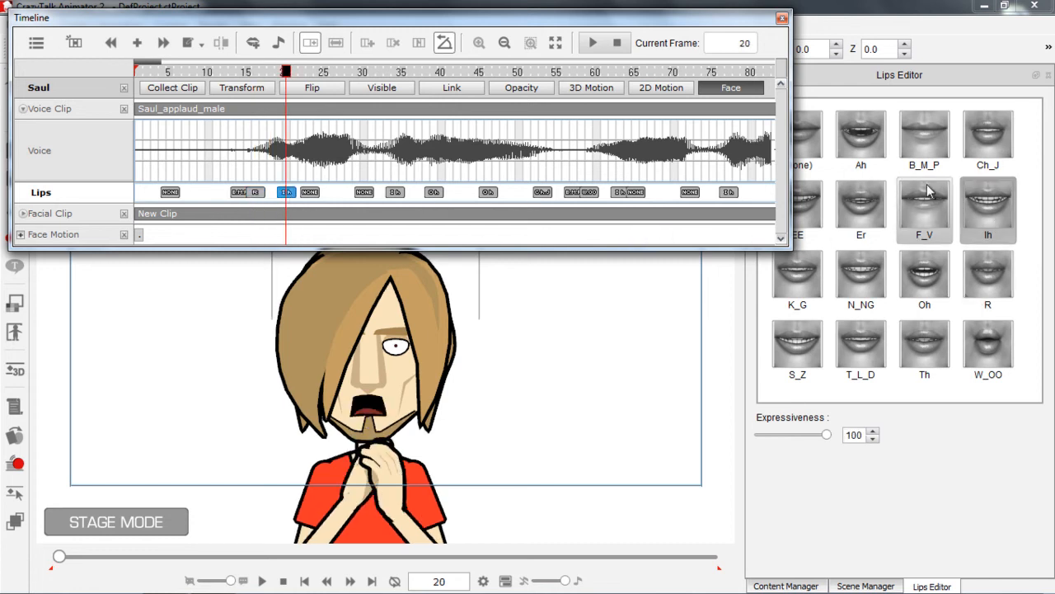
{"action": "left_click", "coordinate": [862, 145]}
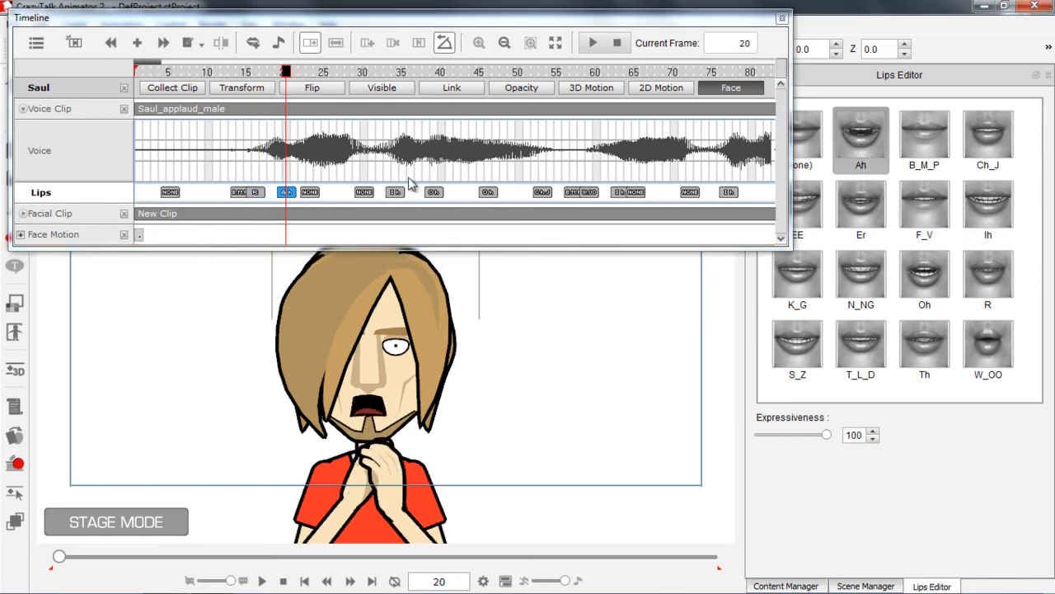
{"action": "left_click", "coordinate": [310, 192]}
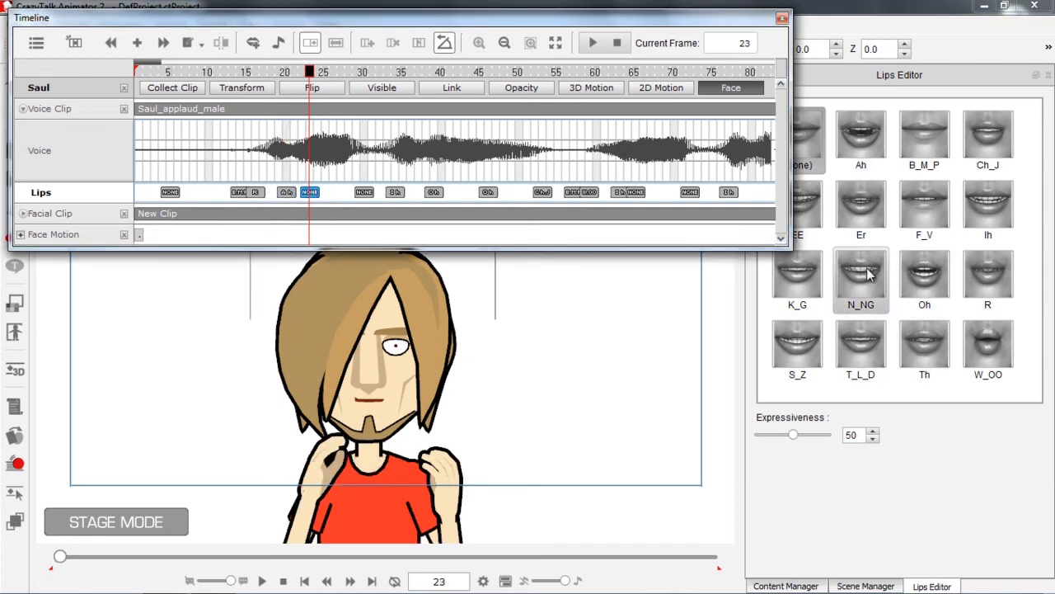
{"action": "left_click", "coordinate": [924, 210]}
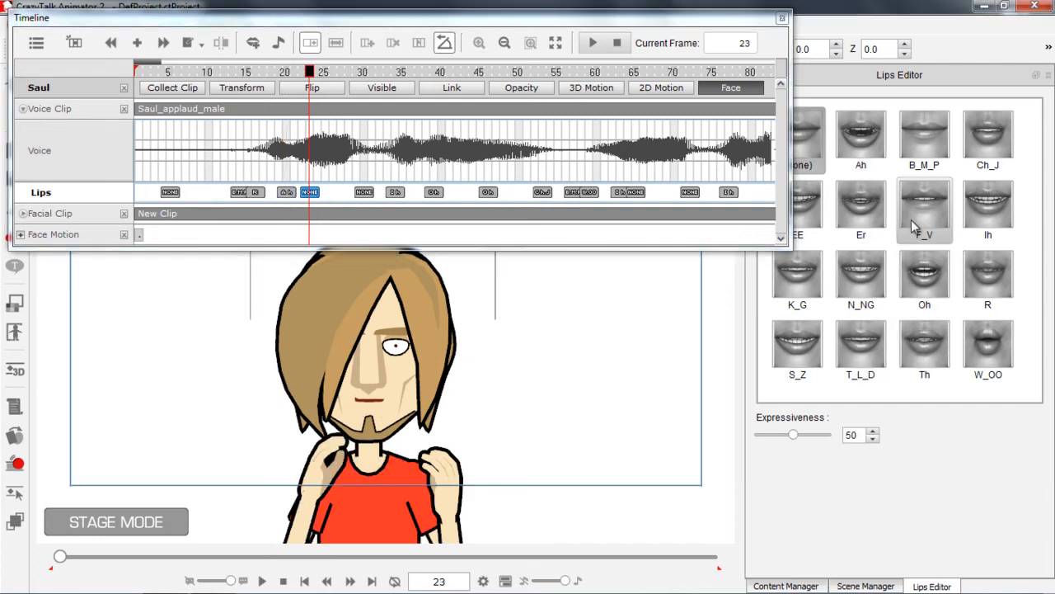
Delete the None lip key at frame 30, and move the following Ih key to frame 26 as Oh
{"action": "left_click", "coordinate": [364, 193]}
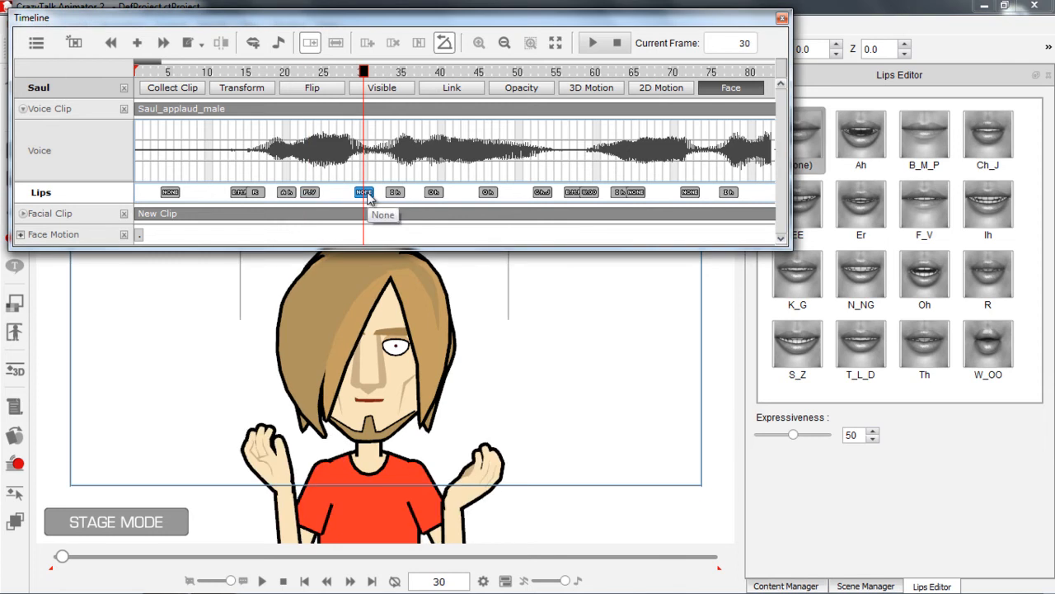
{"action": "key", "text": "Delete"}
{"action": "left_click_drag", "start_coordinate": [400, 194], "coordinate": [339, 195]}
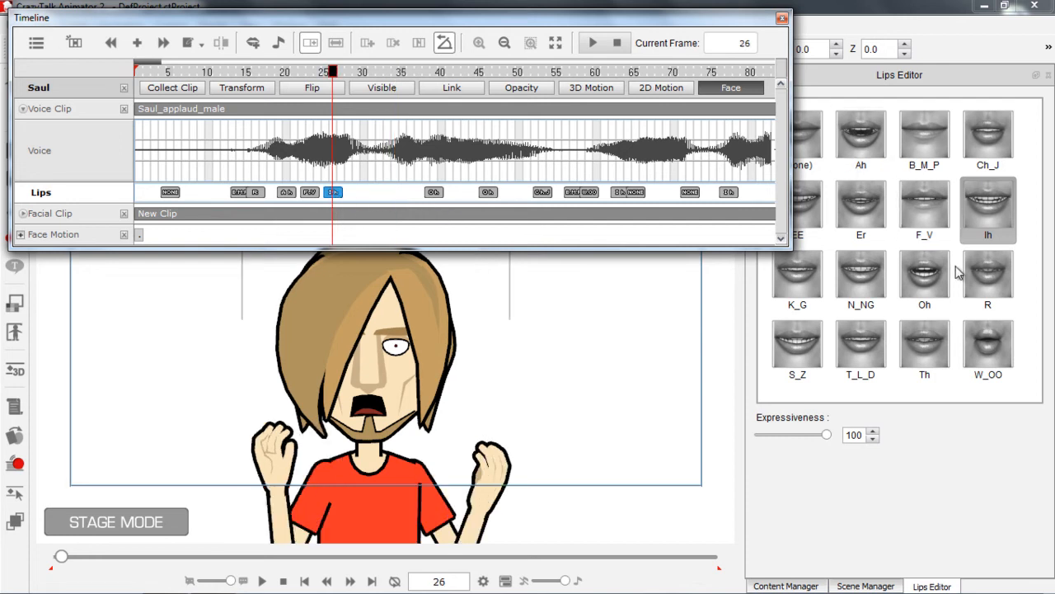
{"action": "left_click", "coordinate": [927, 279]}
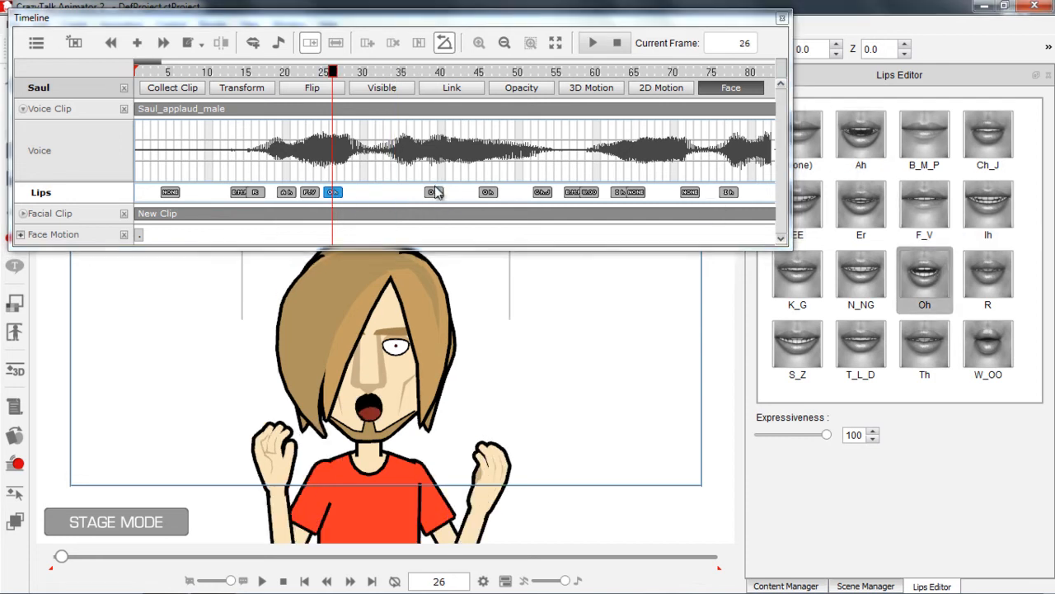
Shift the two Oh lip keys to frames 37 and 32 and the F_V key to frame 30
{"action": "left_click_drag", "start_coordinate": [437, 192], "coordinate": [422, 193]}
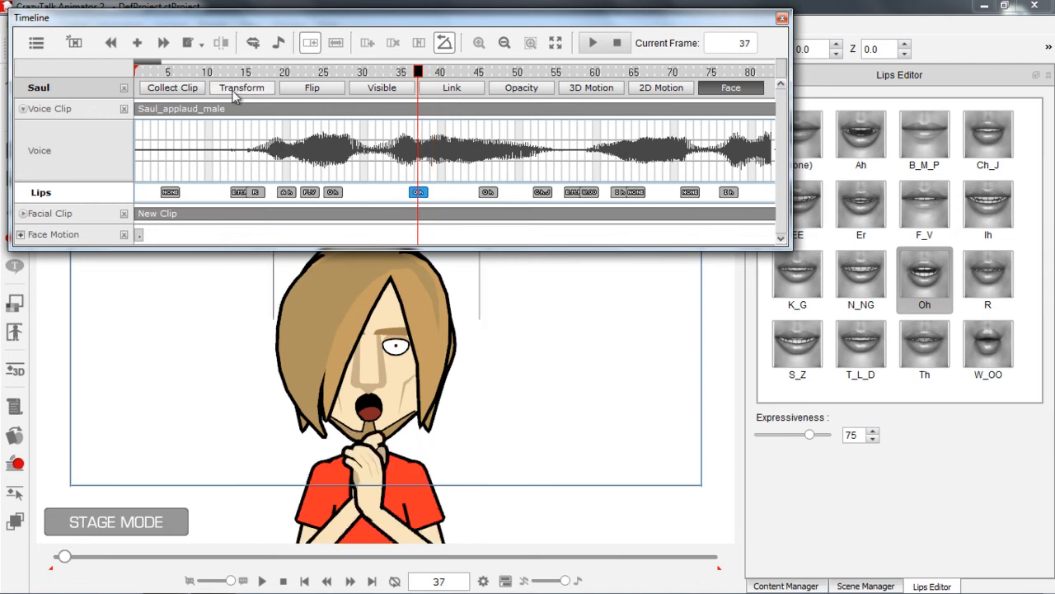
{"action": "left_click", "coordinate": [384, 192]}
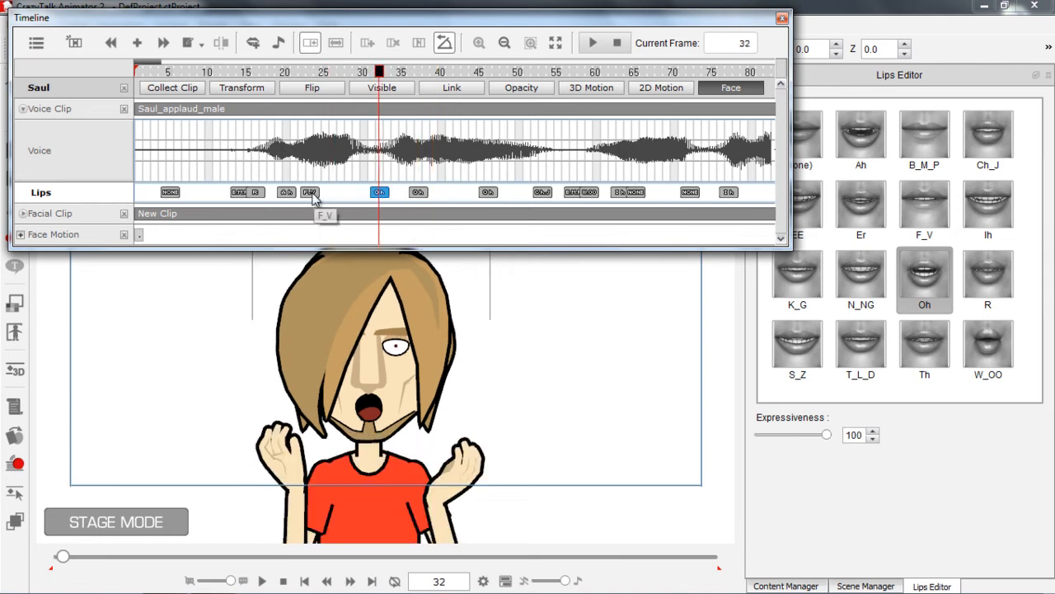
{"action": "left_click_drag", "start_coordinate": [311, 192], "coordinate": [365, 193]}
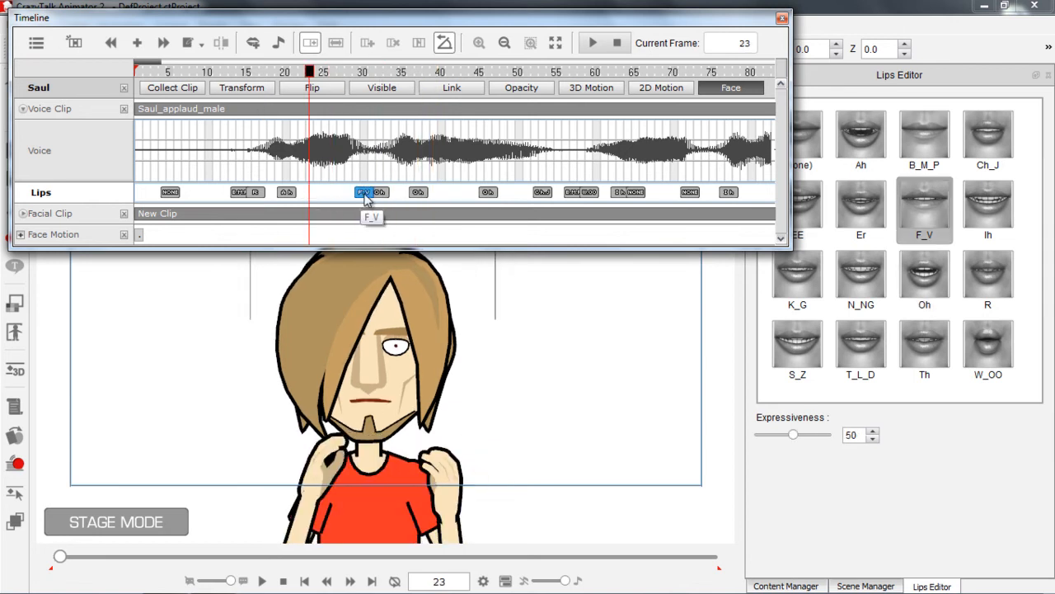
Change the lip key at frame 37 to W_OO and move it to frame 40
{"action": "left_click", "coordinate": [423, 195]}
{"action": "left_click", "coordinate": [1002, 350]}
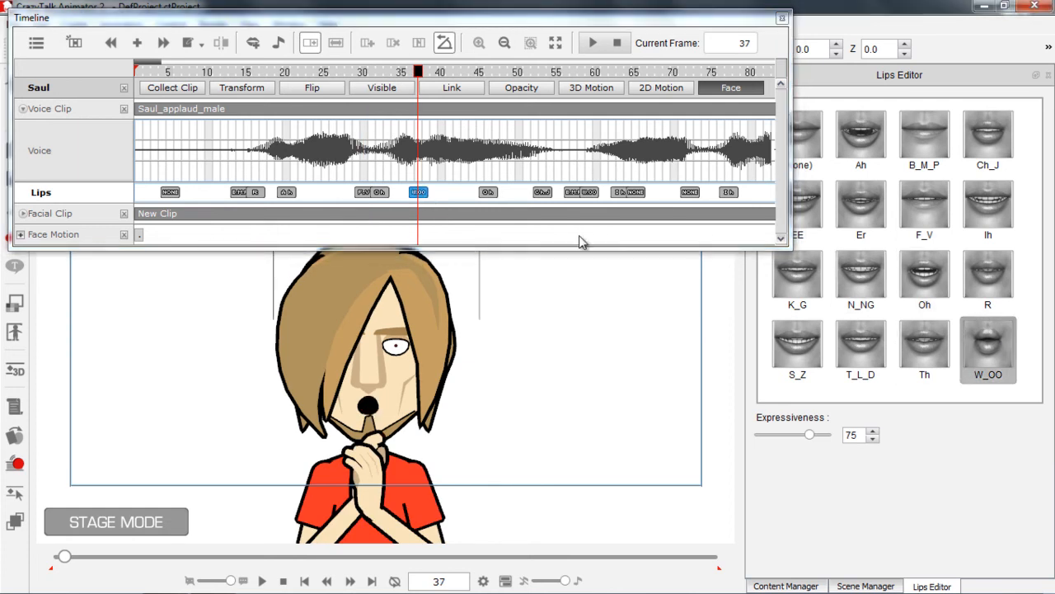
{"action": "left_click_drag", "start_coordinate": [419, 193], "coordinate": [442, 194]}
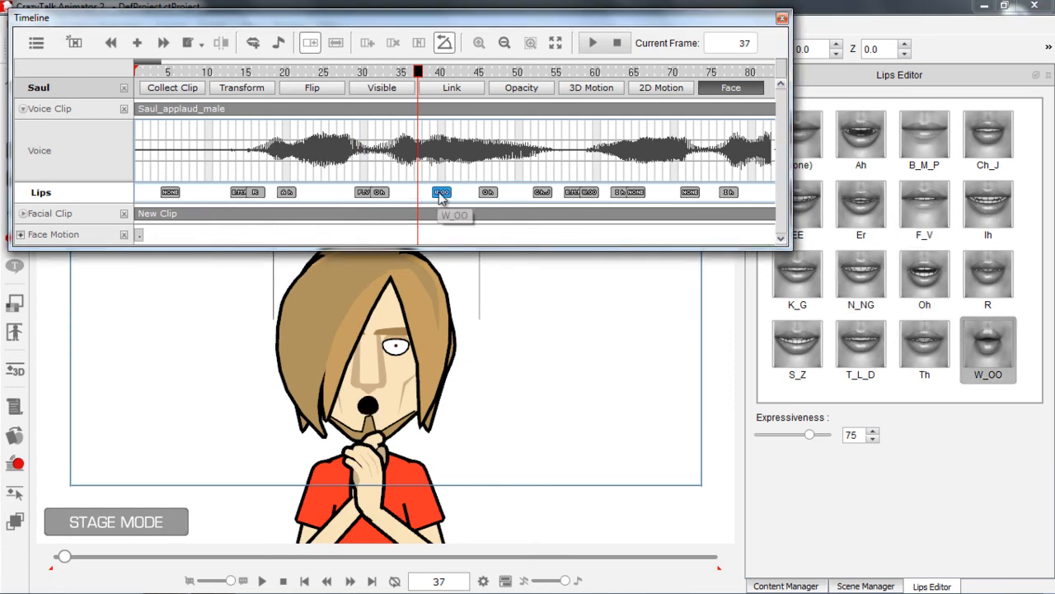
Delete the Oh lip key at frame 46 and change the Ch_J key at frame 53 to None
{"action": "left_click", "coordinate": [489, 194]}
{"action": "left_click", "coordinate": [520, 196]}
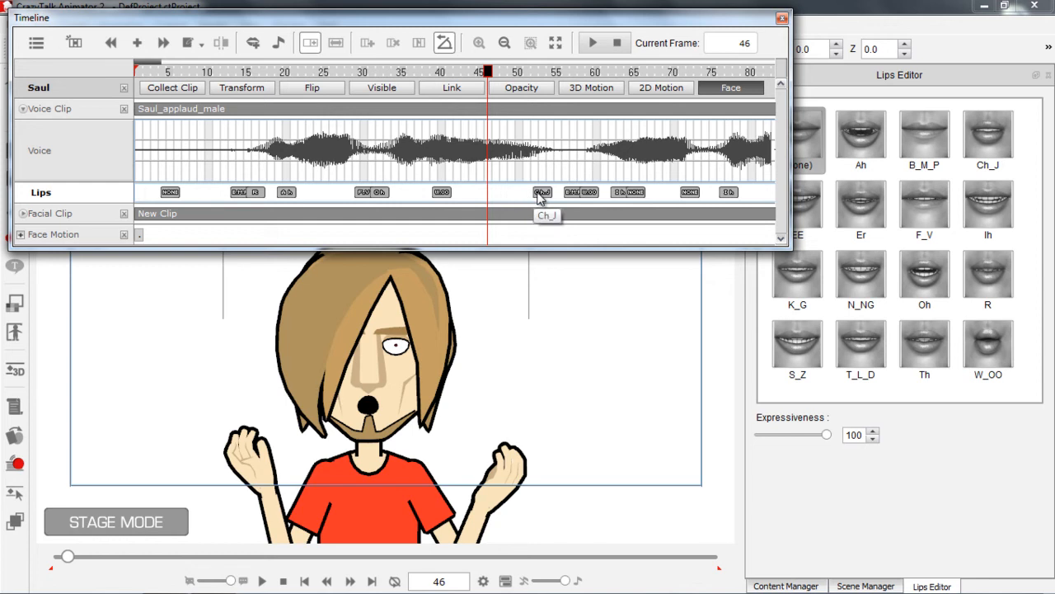
{"action": "left_click", "coordinate": [542, 192]}
{"action": "left_click", "coordinate": [806, 144]}
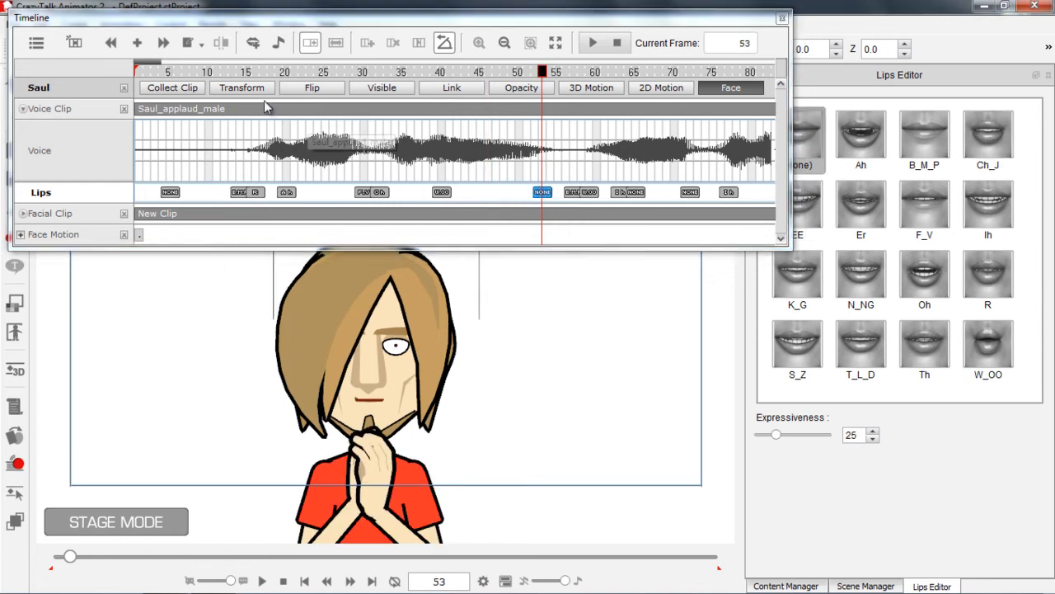
Play the animation from near its beginning to examine the edited lip keys against the voice
{"action": "left_click", "coordinate": [155, 72]}
{"action": "key", "text": "space"}
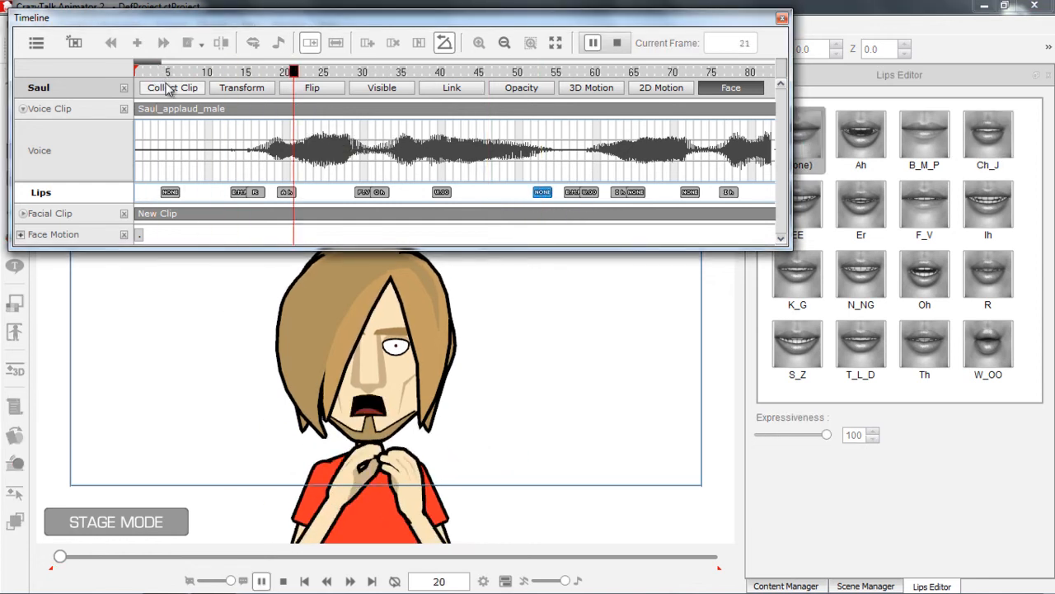
{"action": "key", "text": "space"}
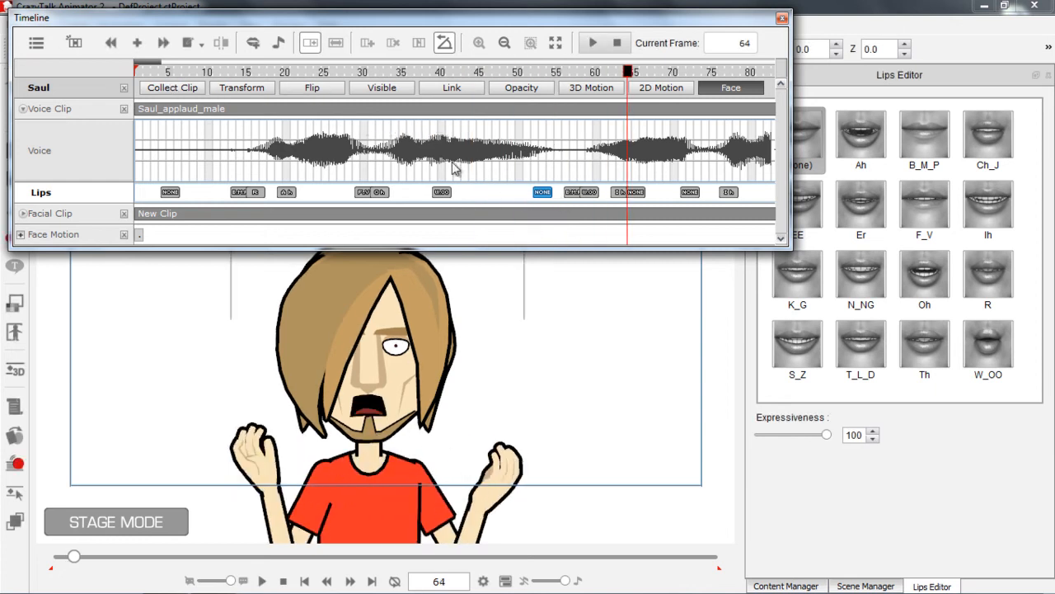
Delete all lip keys that follow the None key at frame 53
{"action": "left_click_drag", "start_coordinate": [163, 64], "coordinate": [171, 64]}
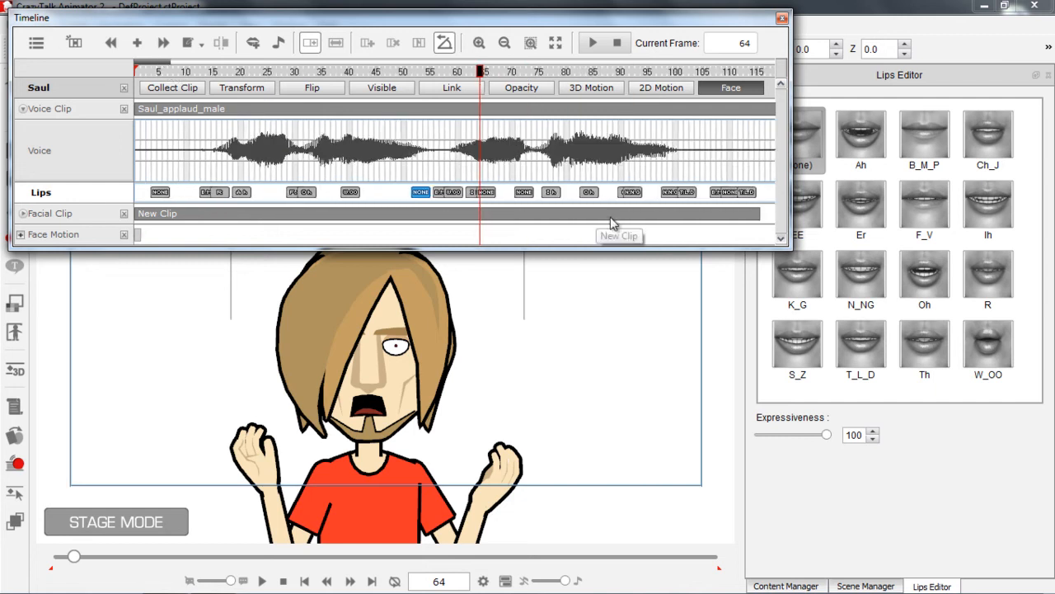
{"action": "left_click", "coordinate": [765, 195]}
{"action": "left_click_drag", "start_coordinate": [474, 196], "coordinate": [438, 200]}
{"action": "left_click", "coordinate": [438, 199]}
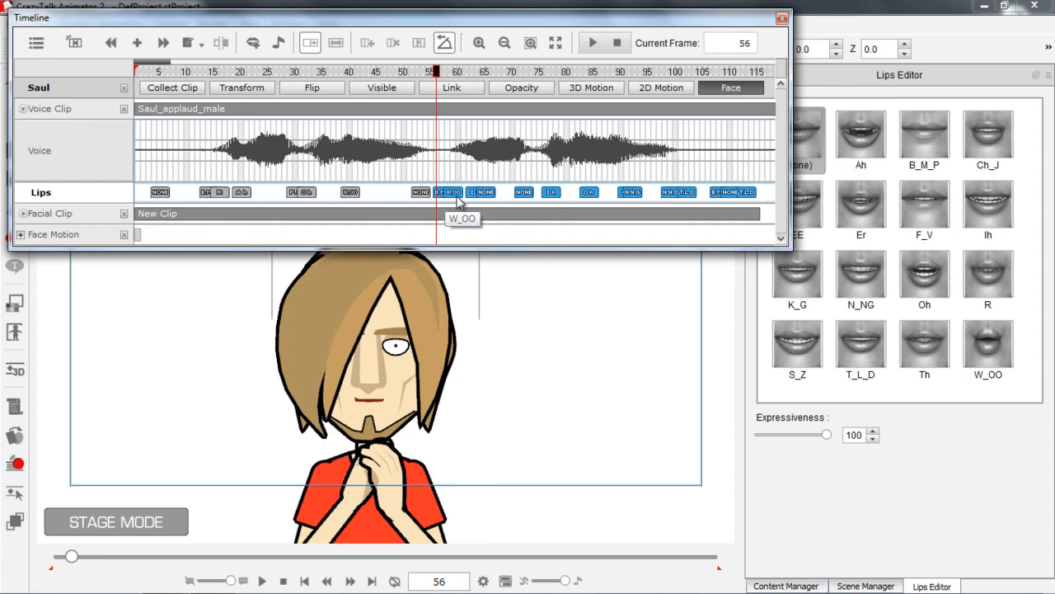
{"action": "key", "text": "Delete"}
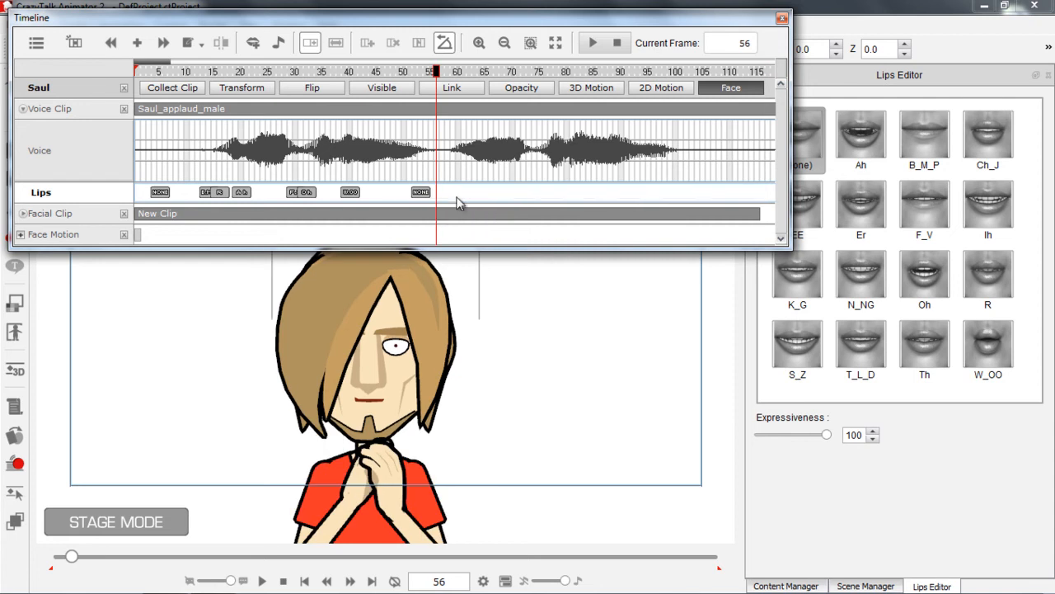
Copy the lip keys from frames 5 to 53 and paste them onto the Lips track at frame 58
{"action": "left_click", "coordinate": [441, 200]}
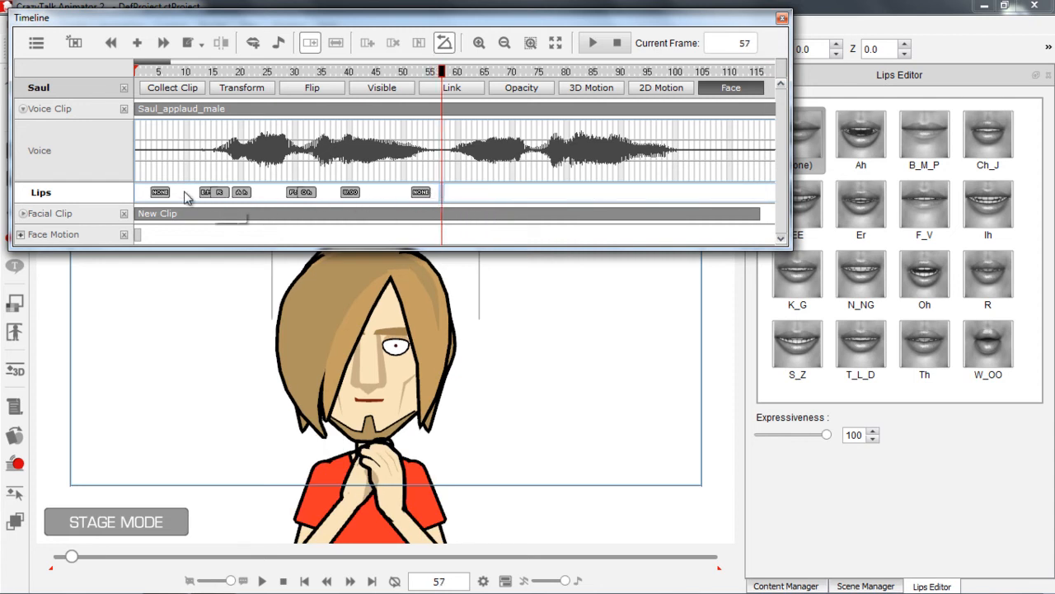
{"action": "left_click_drag", "start_coordinate": [198, 196], "coordinate": [161, 200]}
{"action": "left_click", "coordinate": [155, 202]}
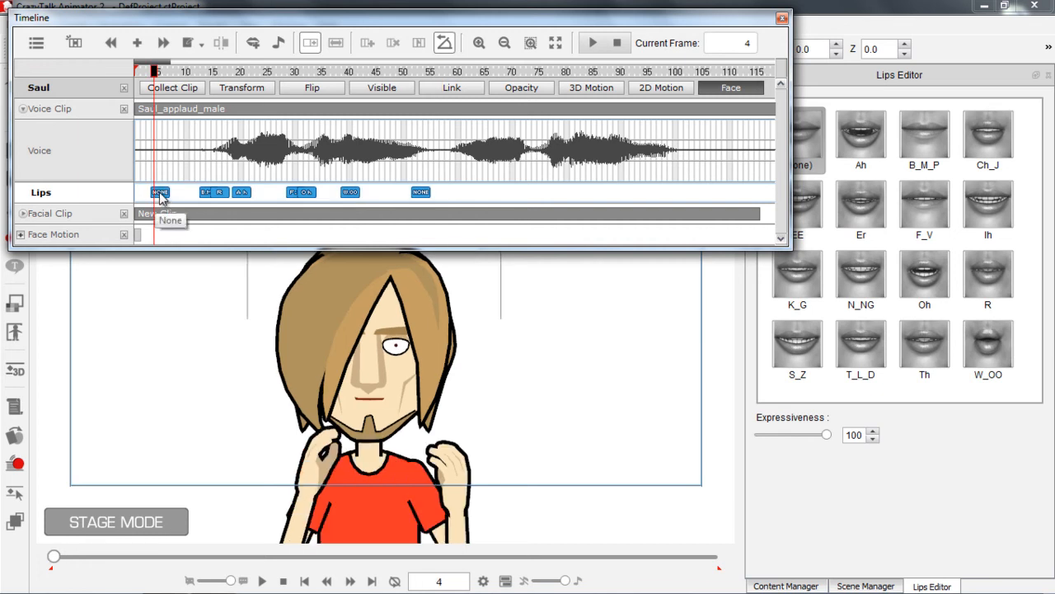
{"action": "right_click", "coordinate": [161, 196]}
{"action": "left_click", "coordinate": [205, 220]}
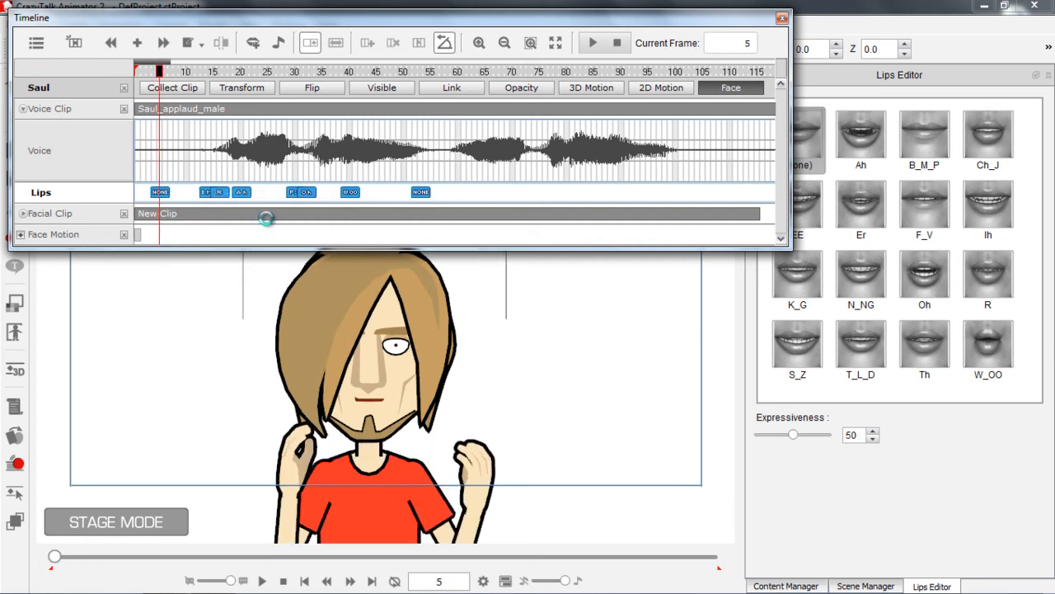
{"action": "left_click", "coordinate": [450, 199]}
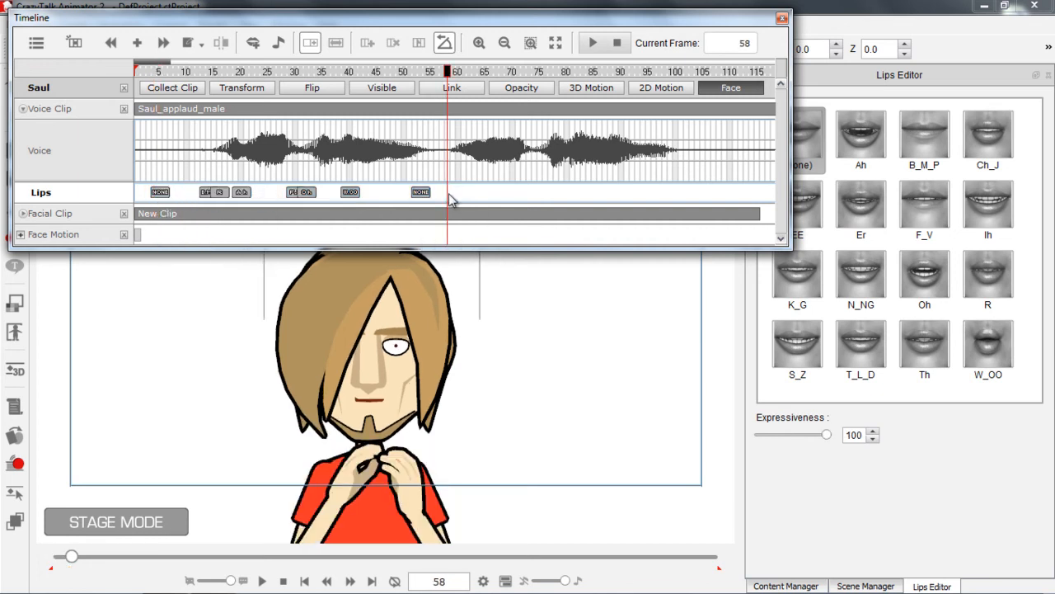
{"action": "right_click", "coordinate": [450, 199]}
{"action": "left_click", "coordinate": [481, 237]}
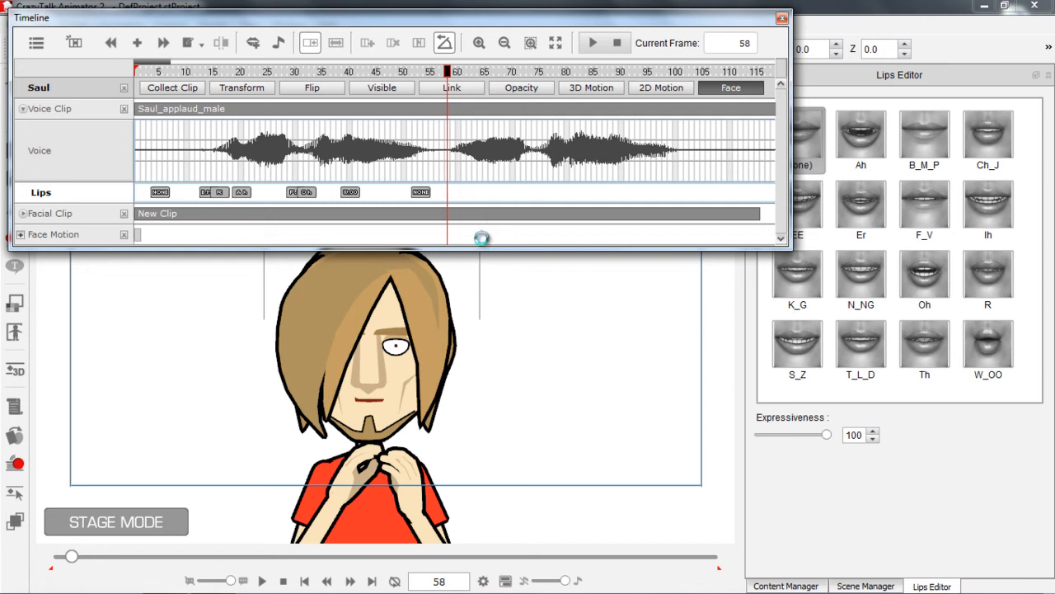
Delete the None lip key at frame 53 and shift all pasted lip keys about seven frames earlier
{"action": "left_click", "coordinate": [422, 194]}
{"action": "key", "text": "Delete"}
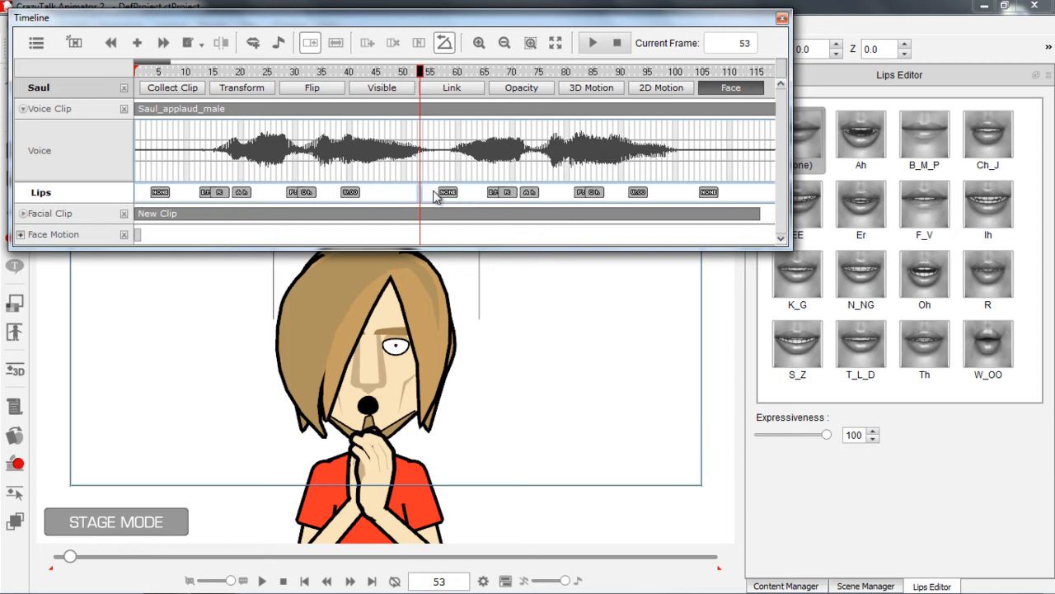
{"action": "left_click", "coordinate": [746, 208], "text": "shift"}
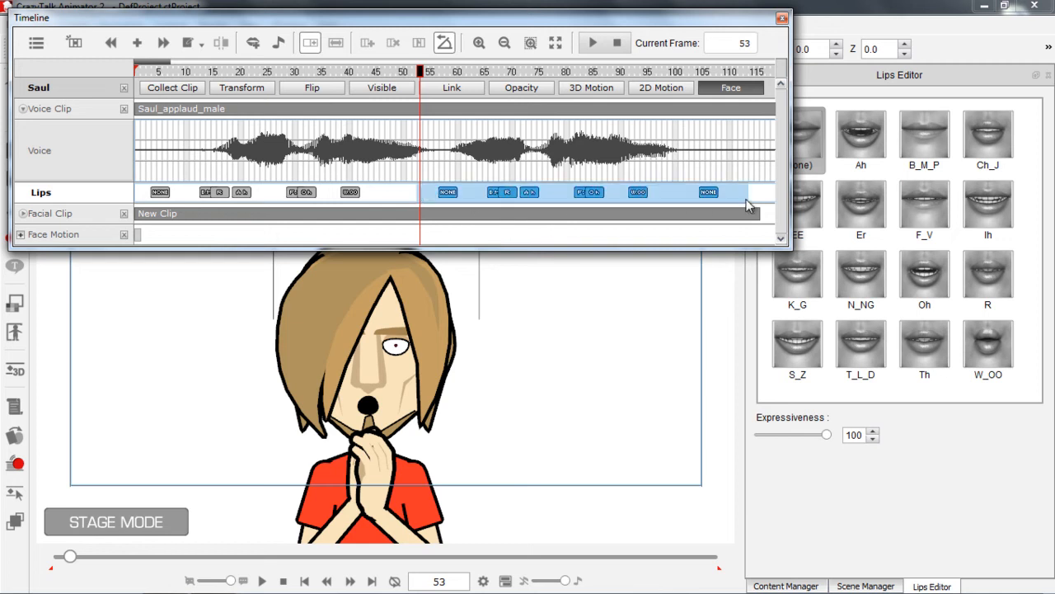
{"action": "left_click", "coordinate": [489, 195]}
{"action": "left_click_drag", "start_coordinate": [489, 195], "coordinate": [454, 195]}
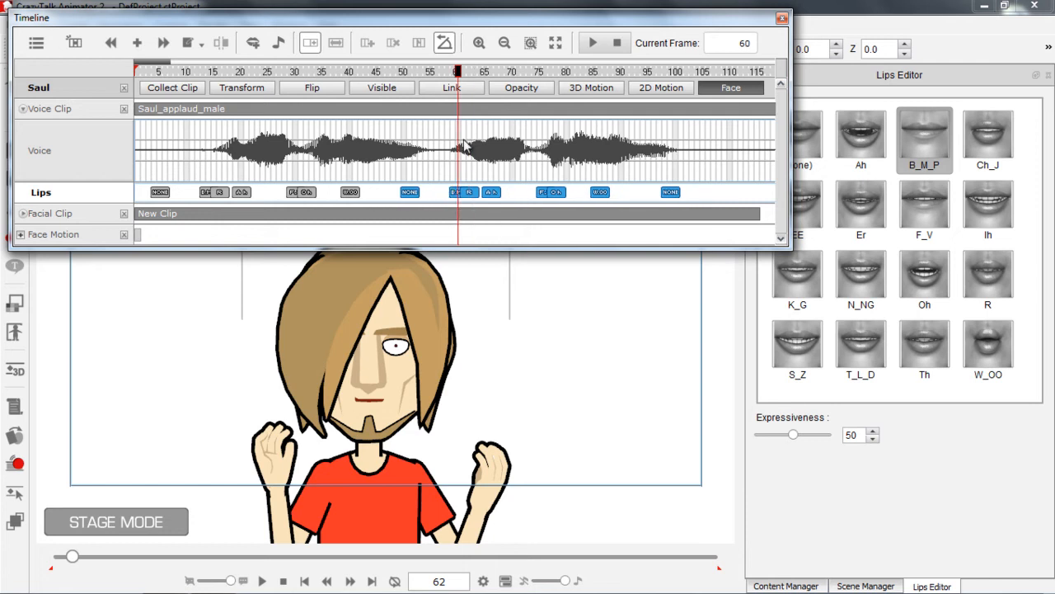
Play the clip from frame 1 to check the repeated lip keys, and return to frame 1
{"action": "left_click_drag", "start_coordinate": [165, 72], "coordinate": [100, 73]}
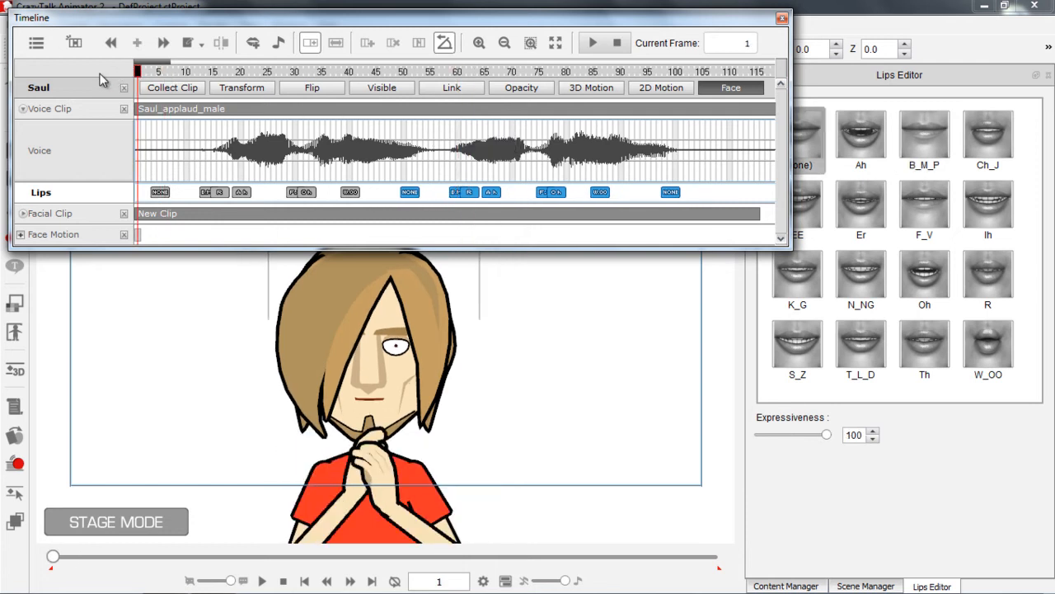
{"action": "key", "text": "space"}
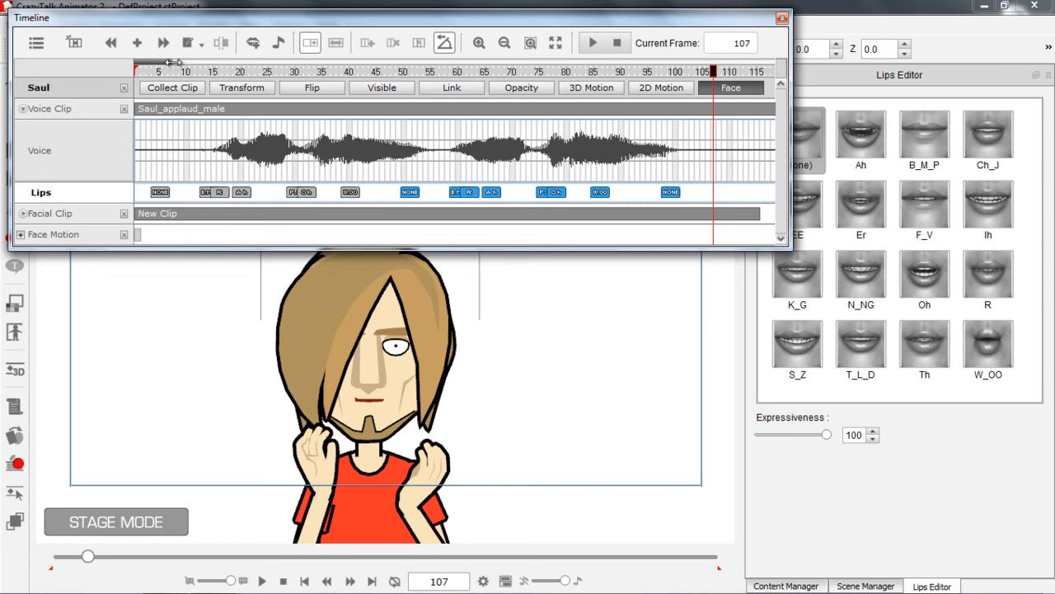
{"action": "left_click_drag", "start_coordinate": [172, 73], "coordinate": [86, 72]}
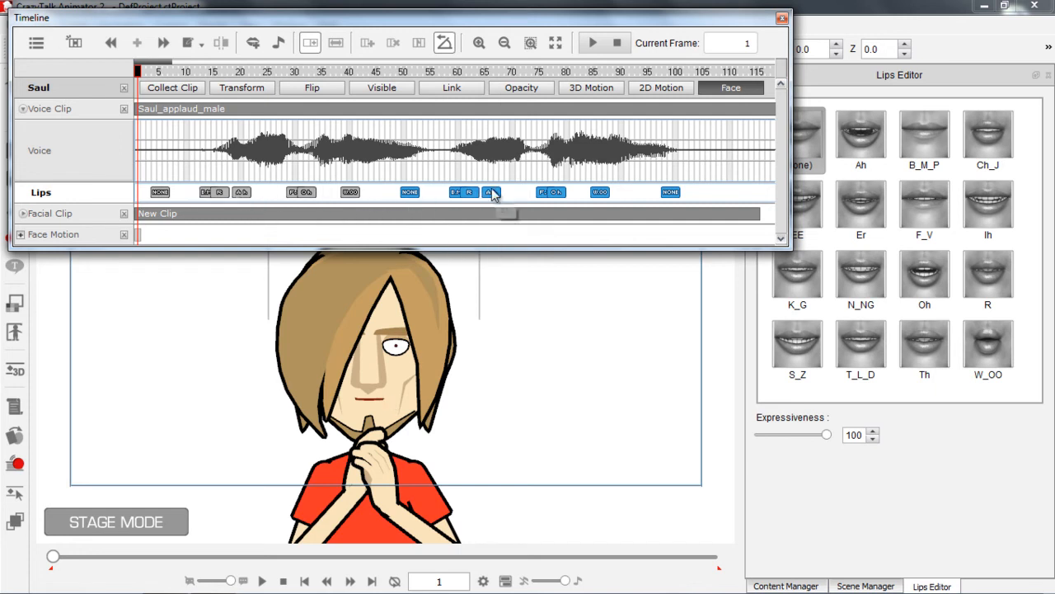
Show the Facial Clip sub-tracks in place of the Voice Clip ones and select the first Face key
{"action": "left_click", "coordinate": [24, 110]}
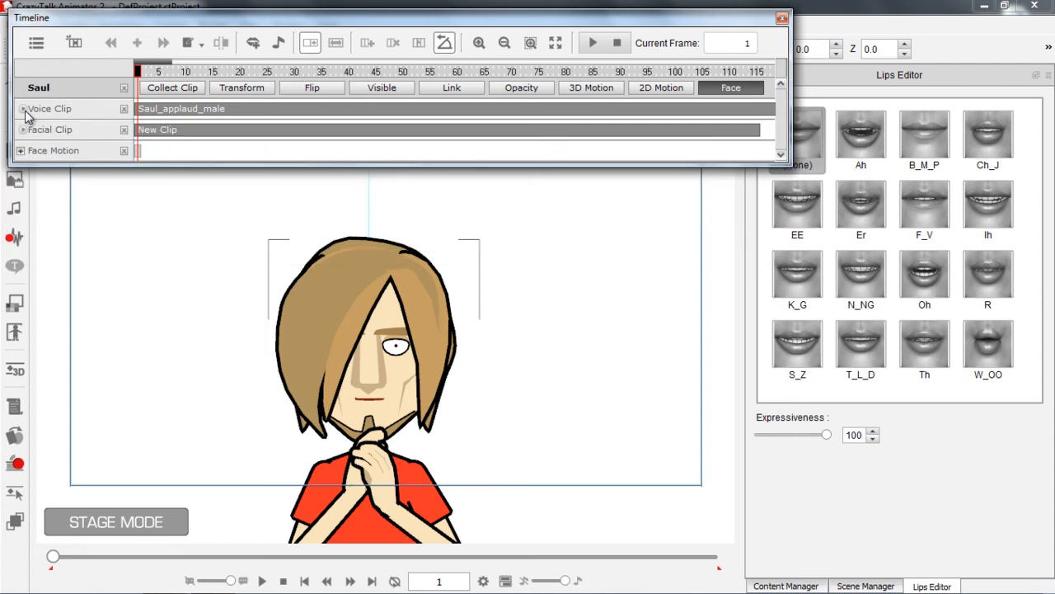
{"action": "left_click", "coordinate": [24, 130]}
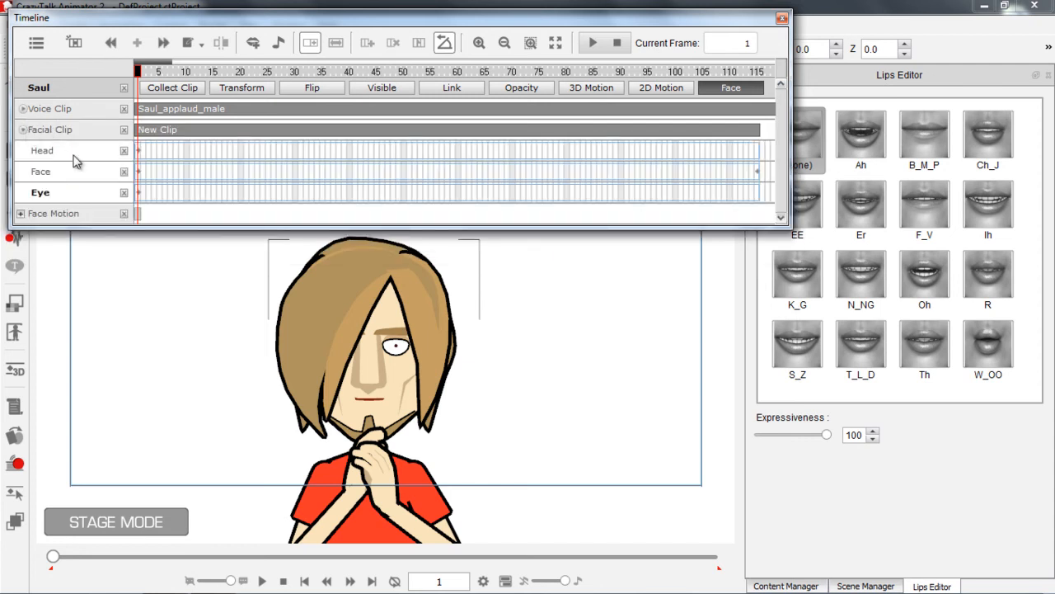
{"action": "left_click", "coordinate": [139, 177]}
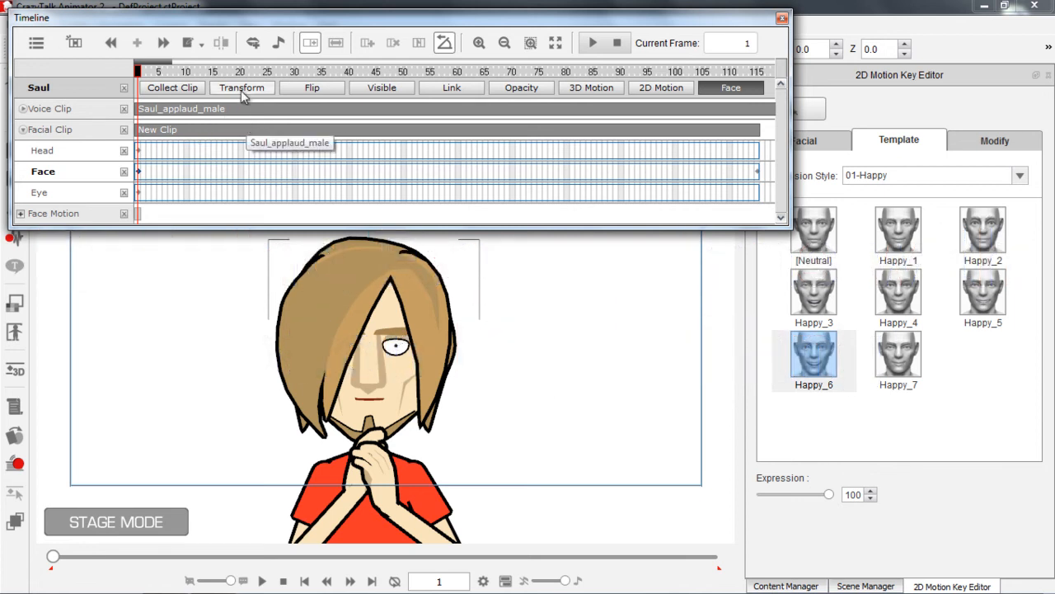
Add Face keys at frames 20, 23 and 26 of the facial clip
{"action": "left_click", "coordinate": [263, 74]}
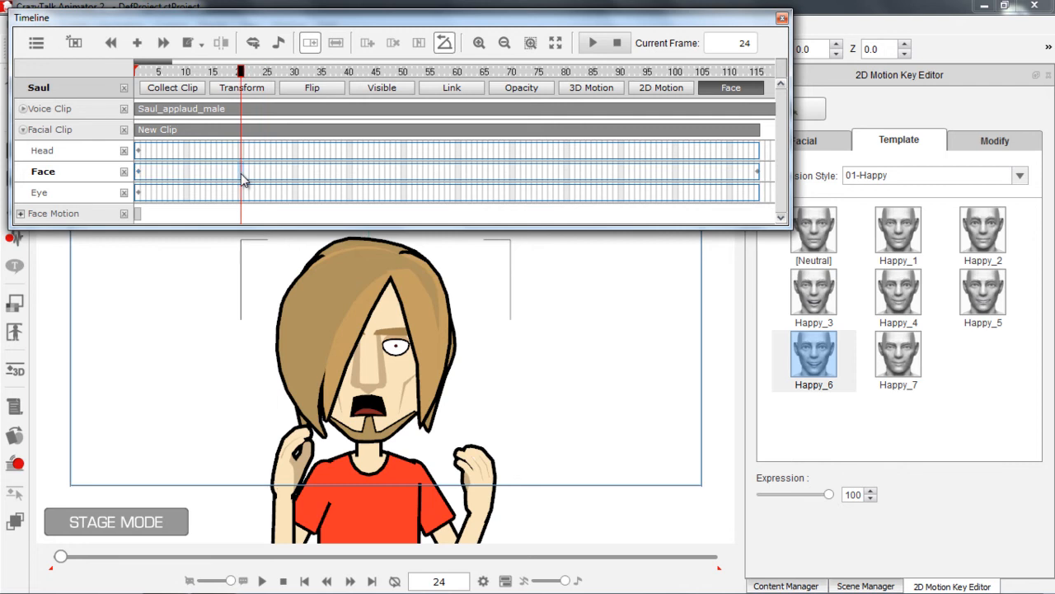
{"action": "left_click", "coordinate": [242, 178]}
{"action": "left_click", "coordinate": [257, 180]}
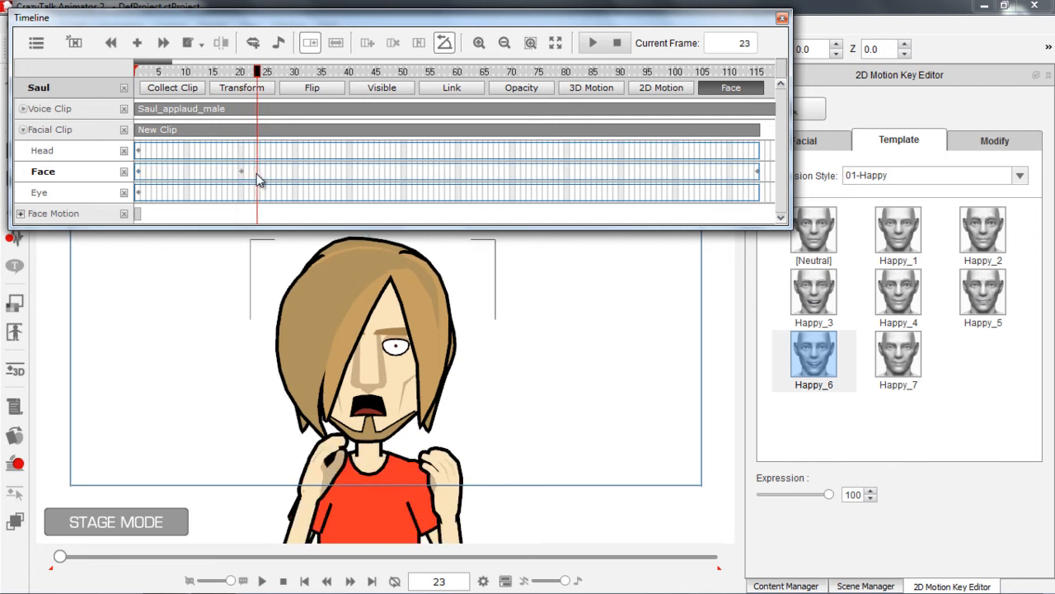
{"action": "left_click", "coordinate": [276, 180]}
{"action": "double_click", "coordinate": [274, 178]}
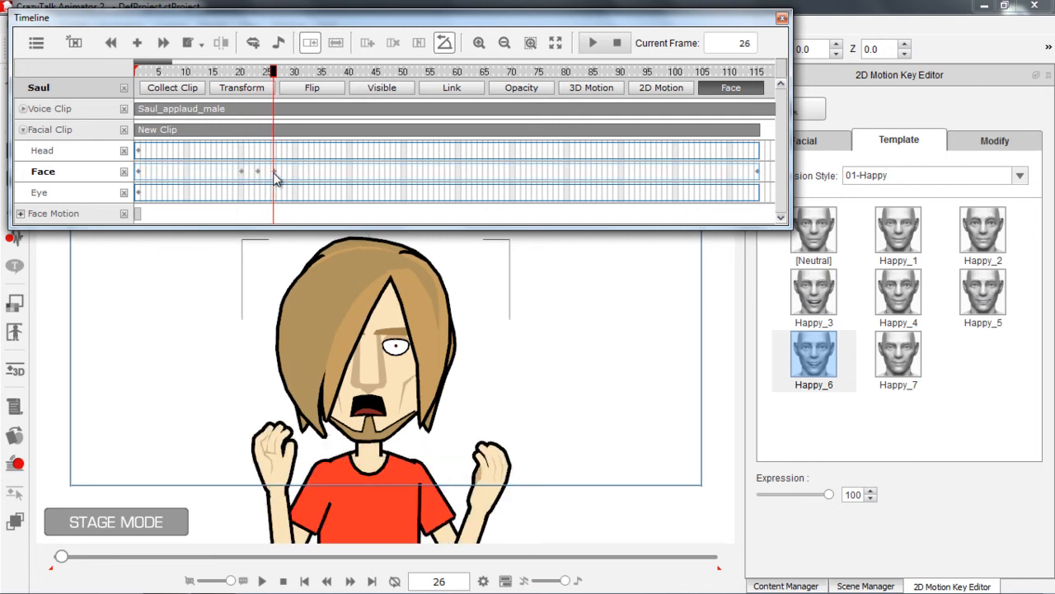
Modify the Face key at frame 23 by setting Close Eyes to its maximum and leaving Close Right Eye at zero
{"action": "left_click", "coordinate": [257, 179]}
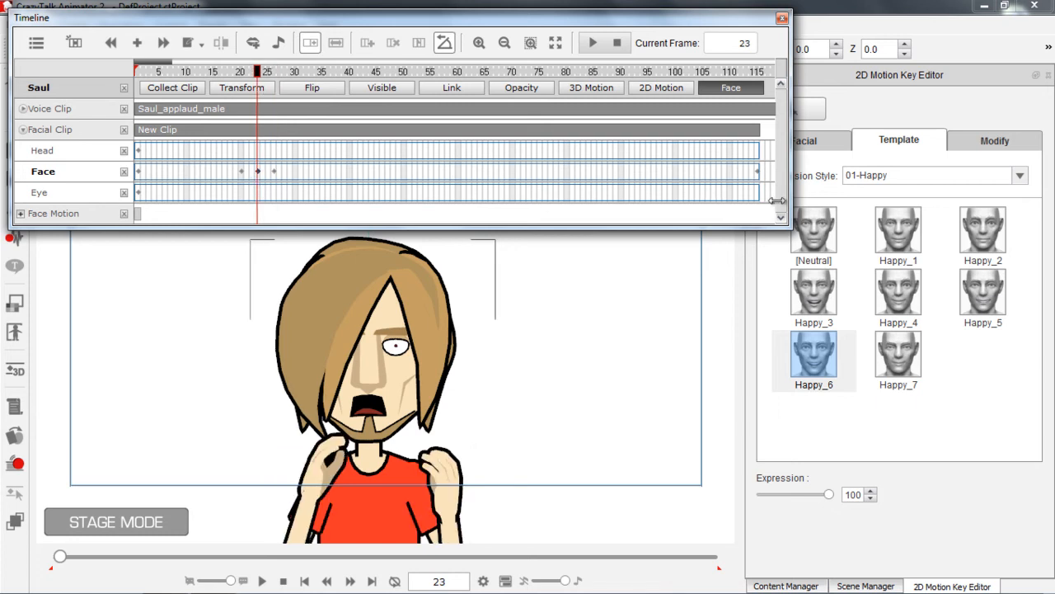
{"action": "left_click", "coordinate": [822, 147]}
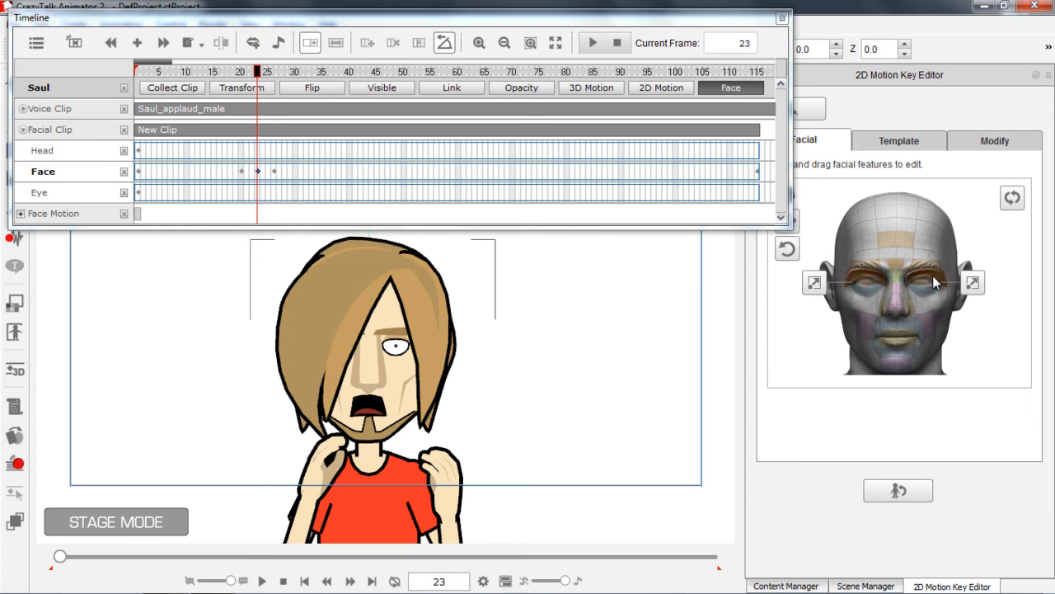
{"action": "left_click_drag", "start_coordinate": [936, 280], "coordinate": [927, 301]}
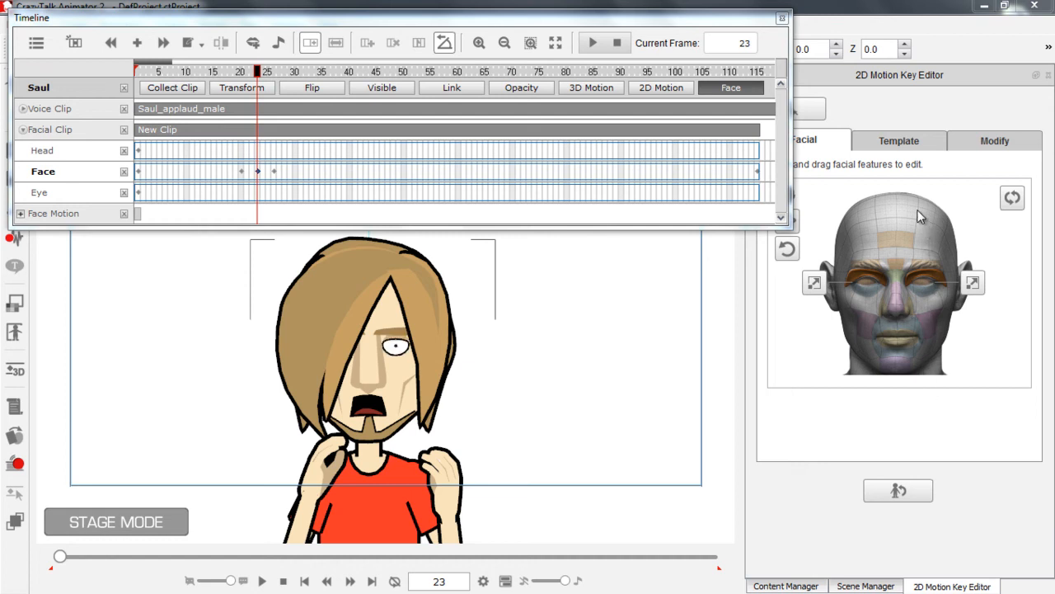
{"action": "left_click_drag", "start_coordinate": [904, 399], "coordinate": [918, 144]}
{"action": "left_click", "coordinate": [999, 151]}
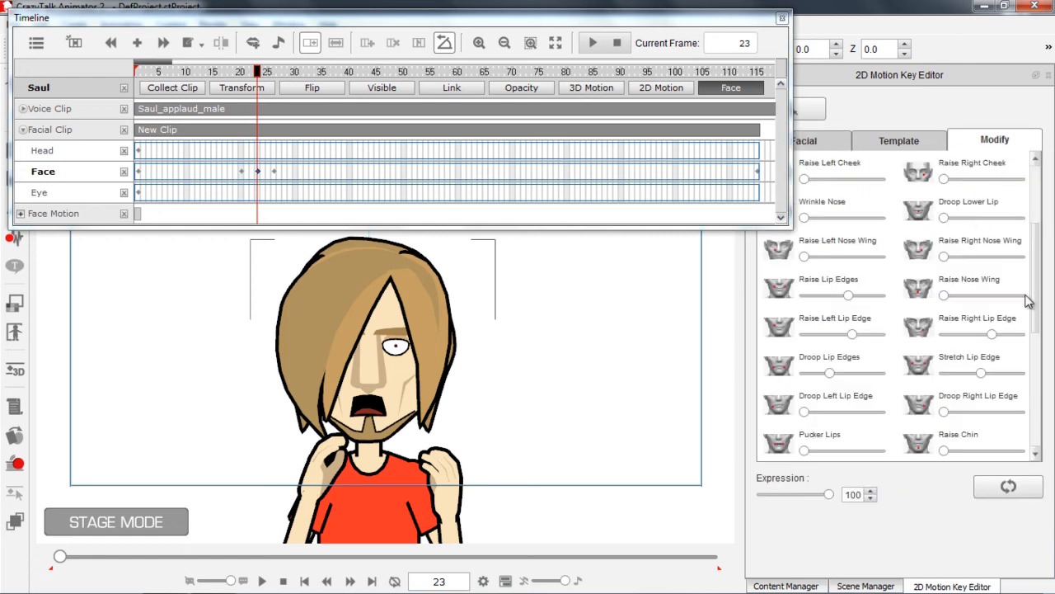
{"action": "scroll", "coordinate": [1037, 318], "scroll_direction": "down", "scroll_amount": 3}
{"action": "scroll", "coordinate": [1037, 317], "scroll_direction": "down", "scroll_amount": 5}
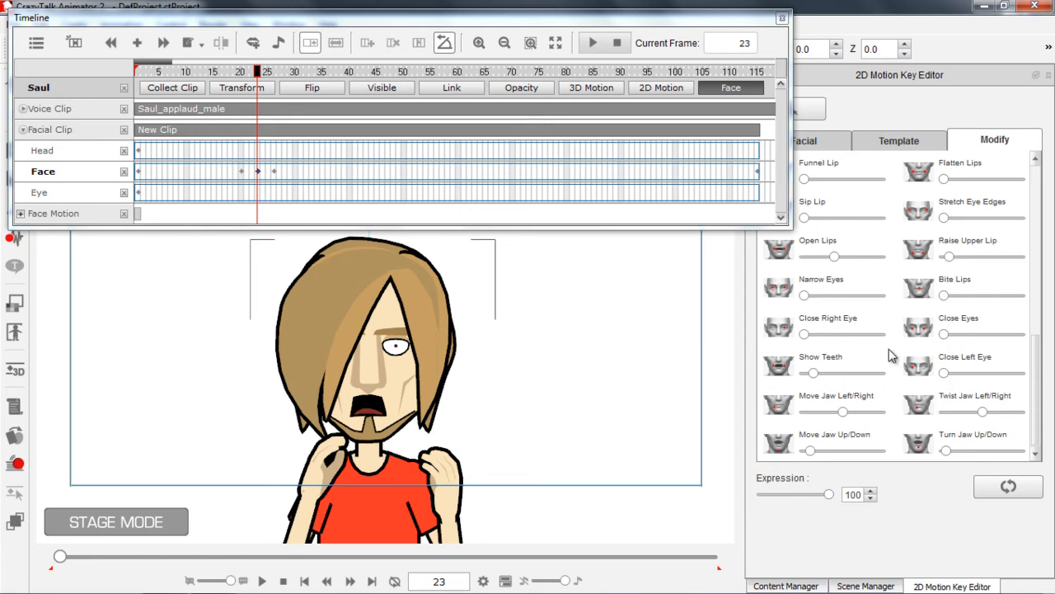
{"action": "left_click_drag", "start_coordinate": [804, 334], "coordinate": [880, 334]}
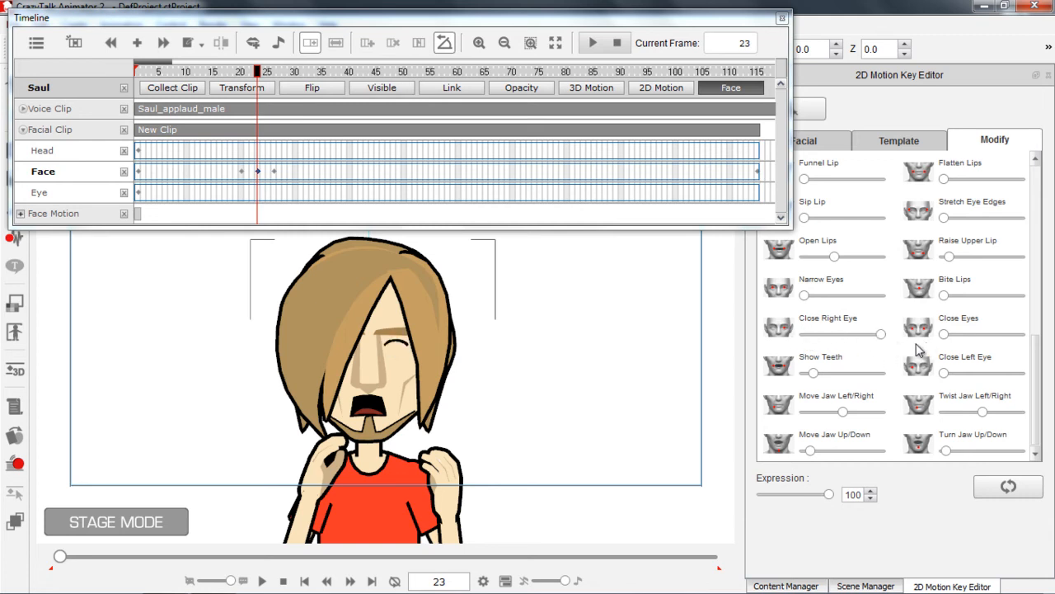
{"action": "left_click_drag", "start_coordinate": [881, 334], "coordinate": [783, 339]}
{"action": "left_click_drag", "start_coordinate": [946, 335], "coordinate": [1027, 340]}
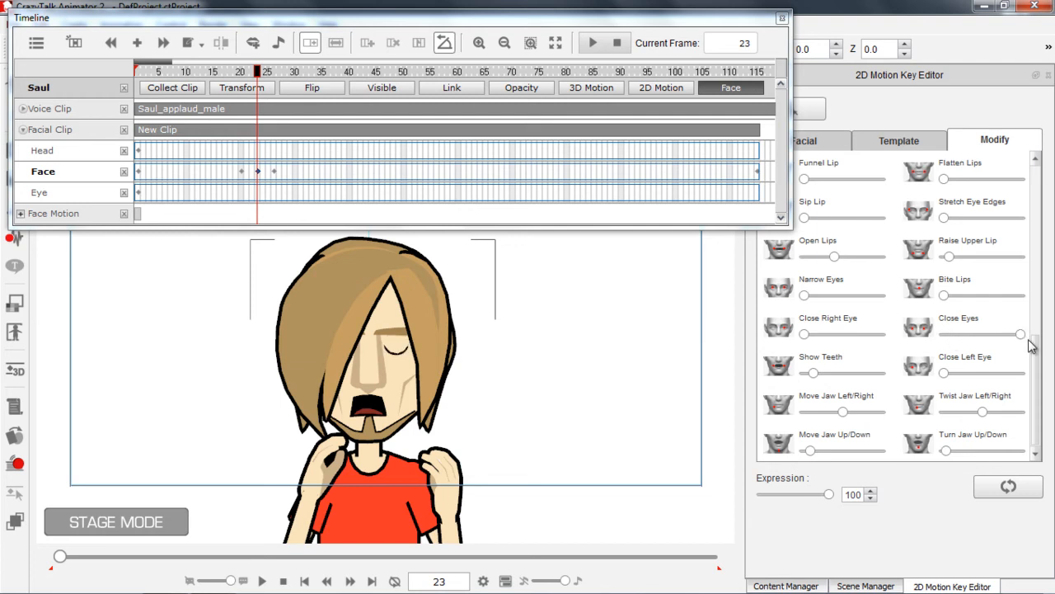
Scrub between frames 20 and 26 and play the opening of the clip to check the blink
{"action": "left_click_drag", "start_coordinate": [255, 76], "coordinate": [240, 76]}
{"action": "left_click", "coordinate": [273, 74]}
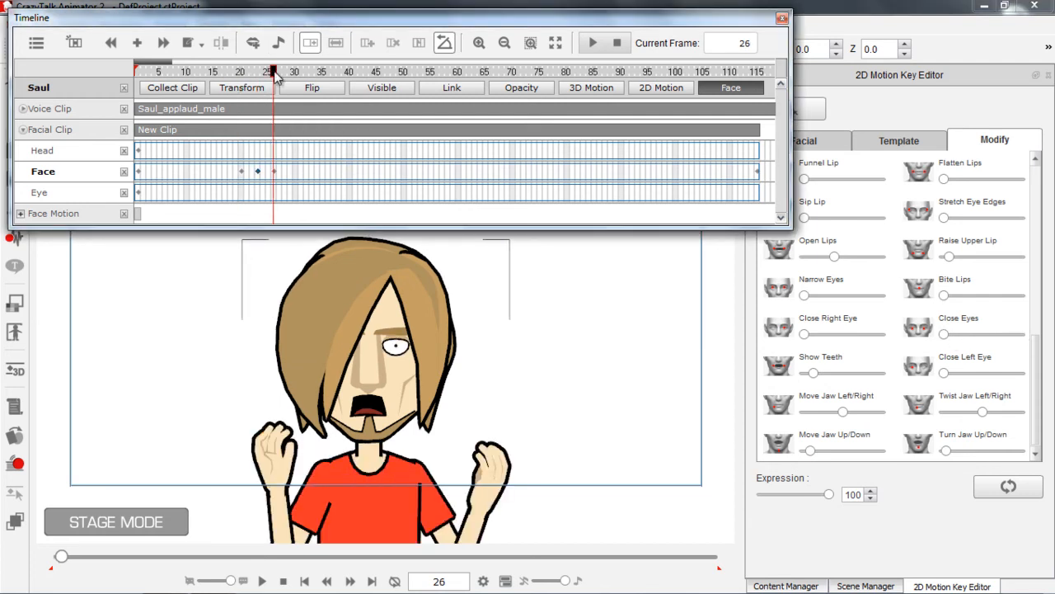
{"action": "left_click", "coordinate": [253, 74]}
{"action": "left_click_drag", "start_coordinate": [256, 76], "coordinate": [256, 74]}
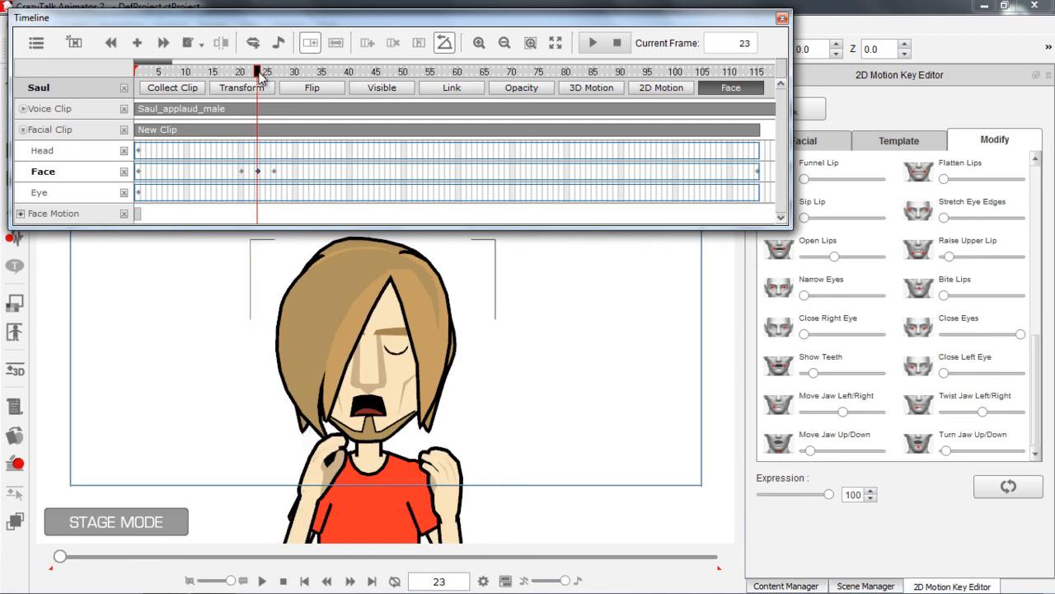
{"action": "left_click", "coordinate": [163, 73]}
{"action": "key", "text": "space"}
{"action": "key", "text": "space"}
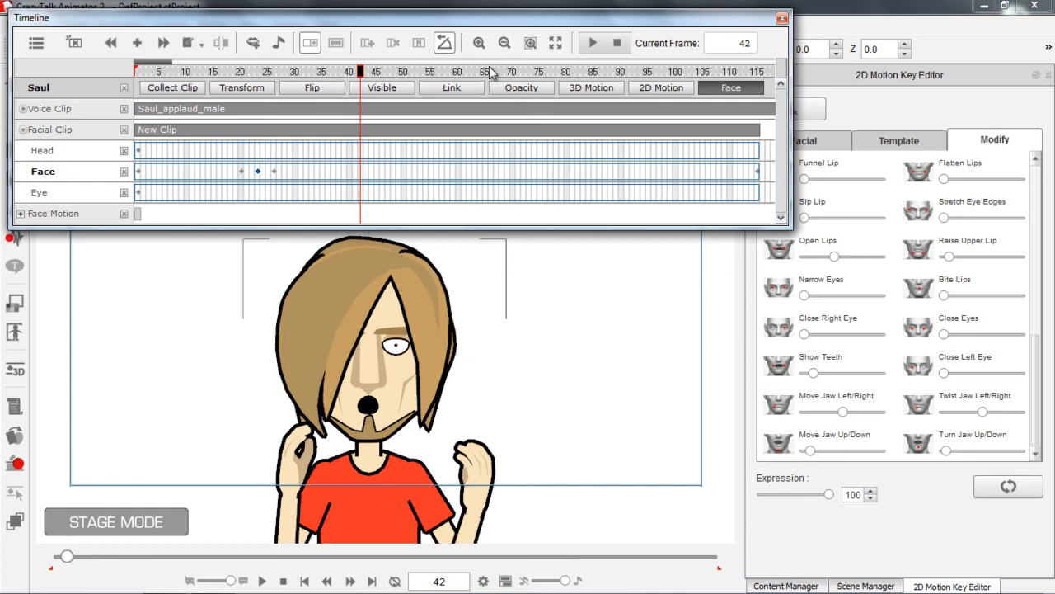
Add a Face key at frame 60 by raising Raise Outer Right Brow to its maximum
{"action": "left_click", "coordinate": [457, 73]}
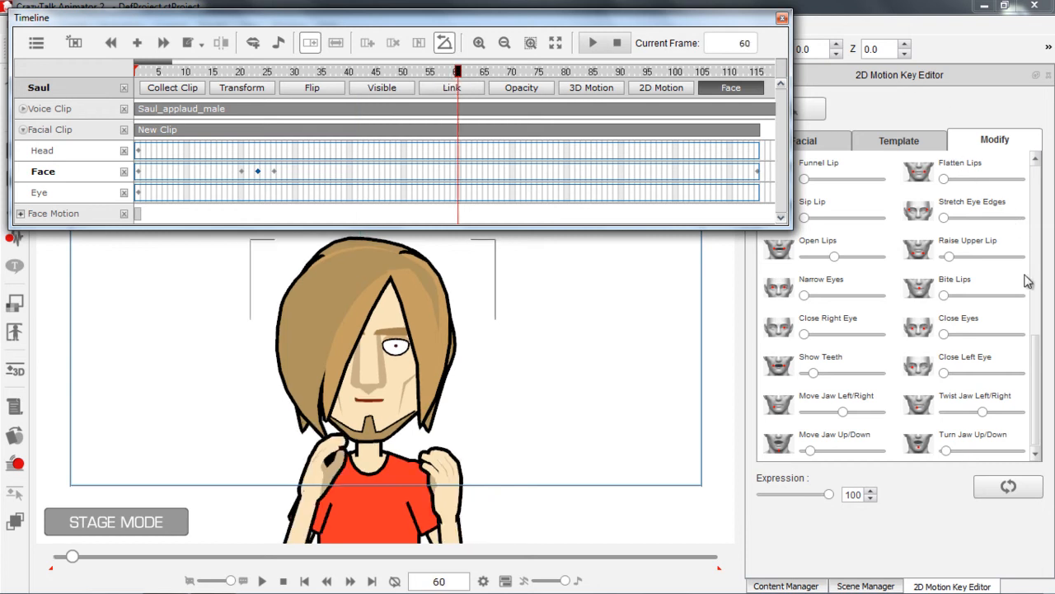
{"action": "left_click_drag", "start_coordinate": [1037, 362], "coordinate": [1033, 234]}
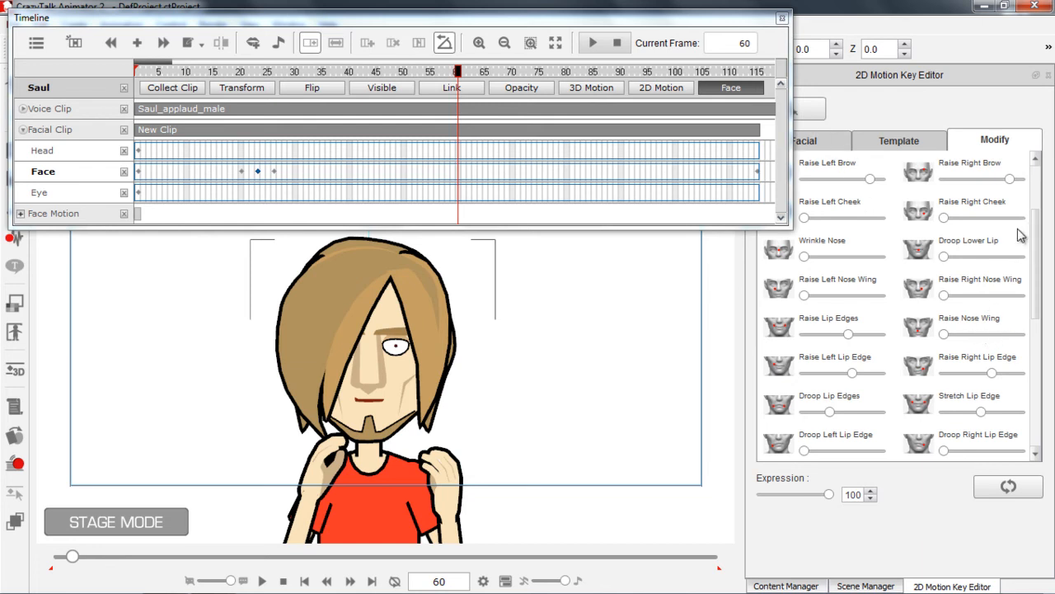
{"action": "left_click_drag", "start_coordinate": [1037, 260], "coordinate": [1042, 218]}
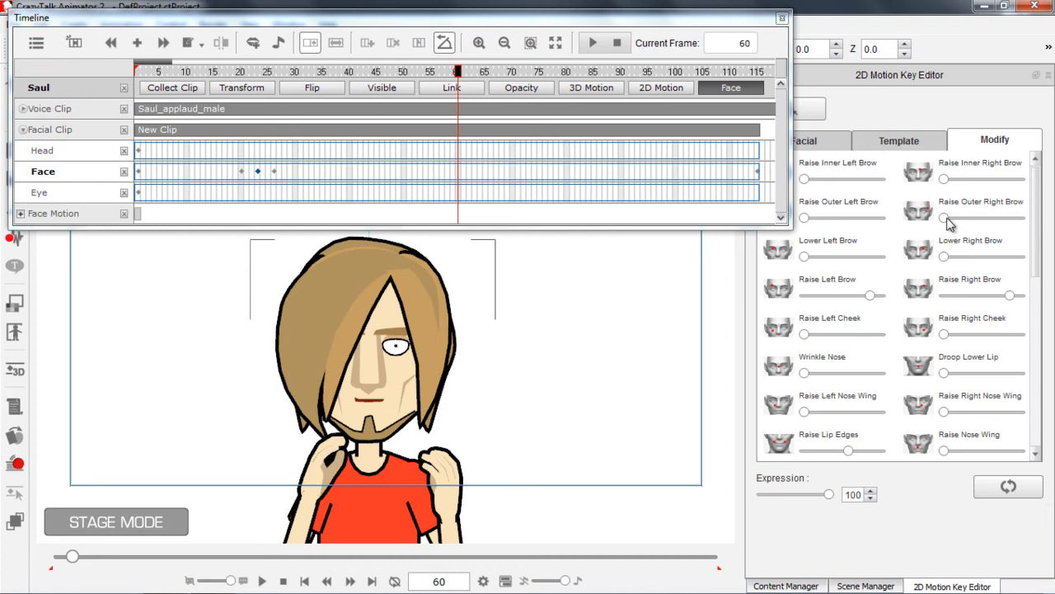
{"action": "left_click_drag", "start_coordinate": [944, 219], "coordinate": [1037, 220]}
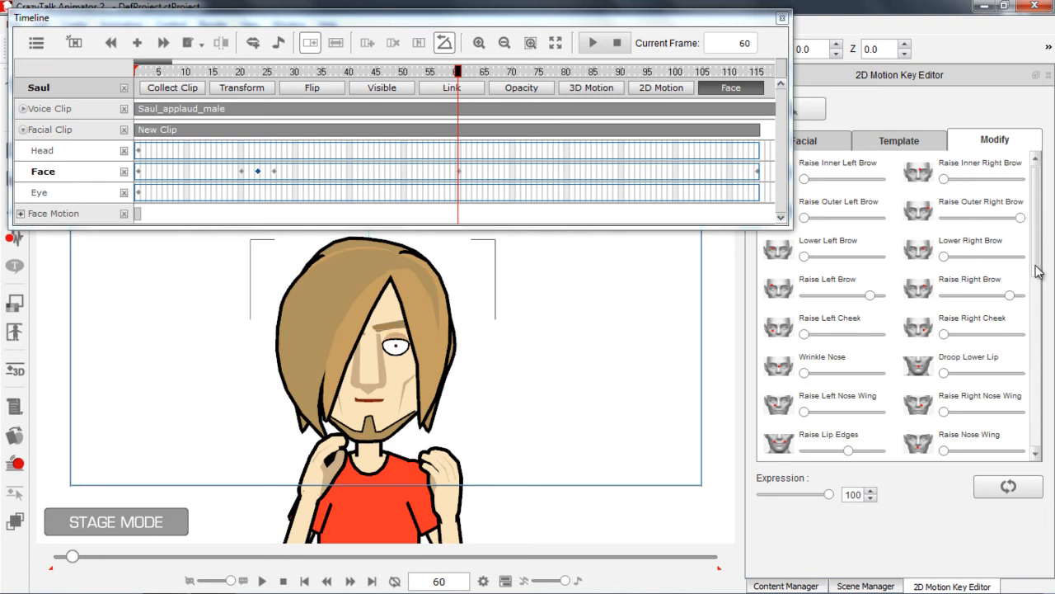
Raise Stretch Eye Edges to near its maximum for the frame 60 Face key, keeping Narrow Eyes at zero
{"action": "left_click_drag", "start_coordinate": [1038, 238], "coordinate": [1036, 375]}
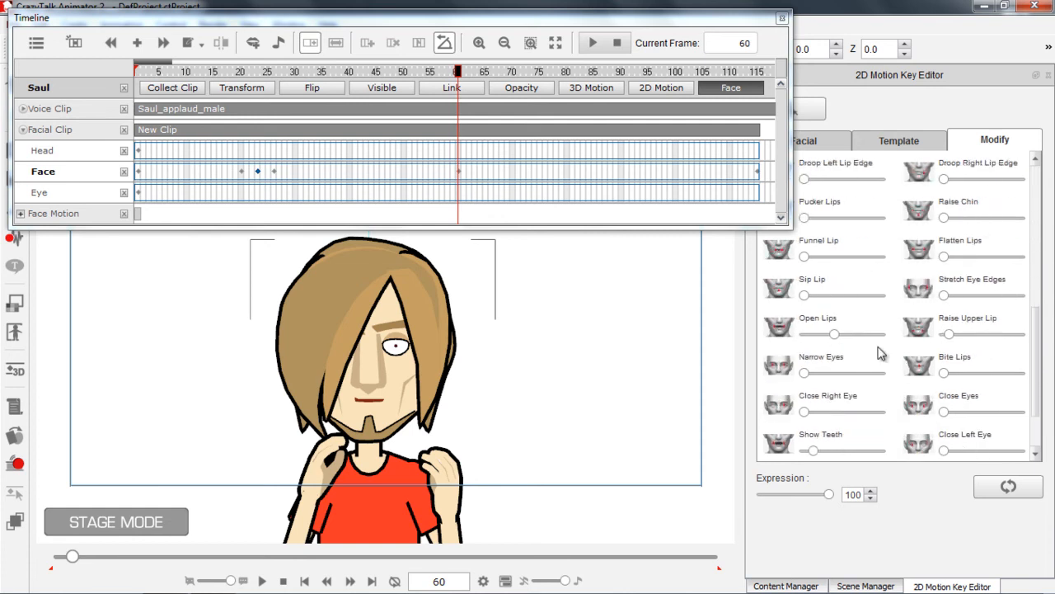
{"action": "left_click_drag", "start_coordinate": [805, 373], "coordinate": [899, 385]}
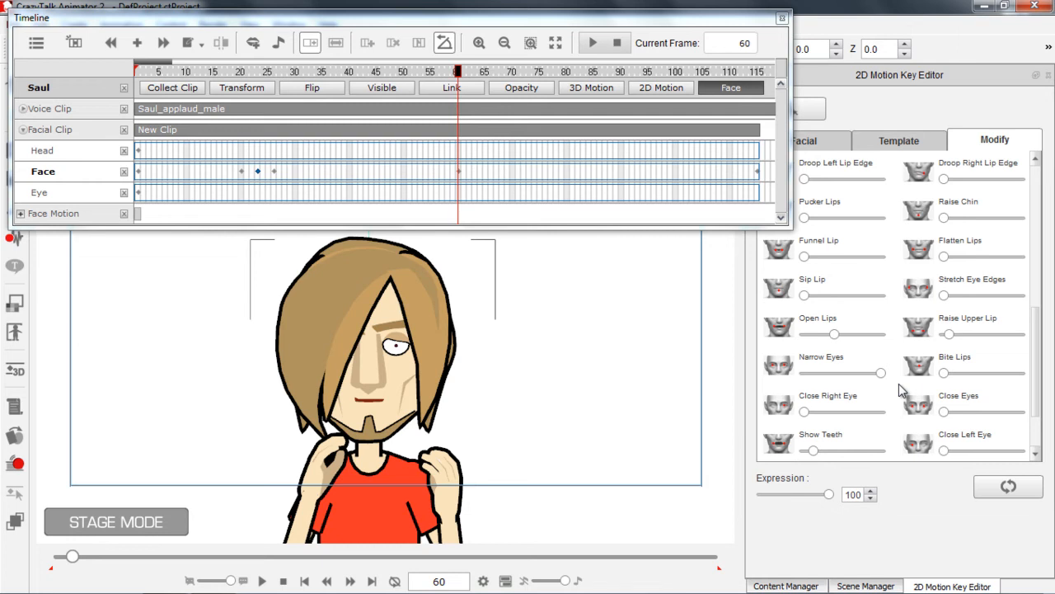
{"action": "left_click_drag", "start_coordinate": [813, 375], "coordinate": [784, 377]}
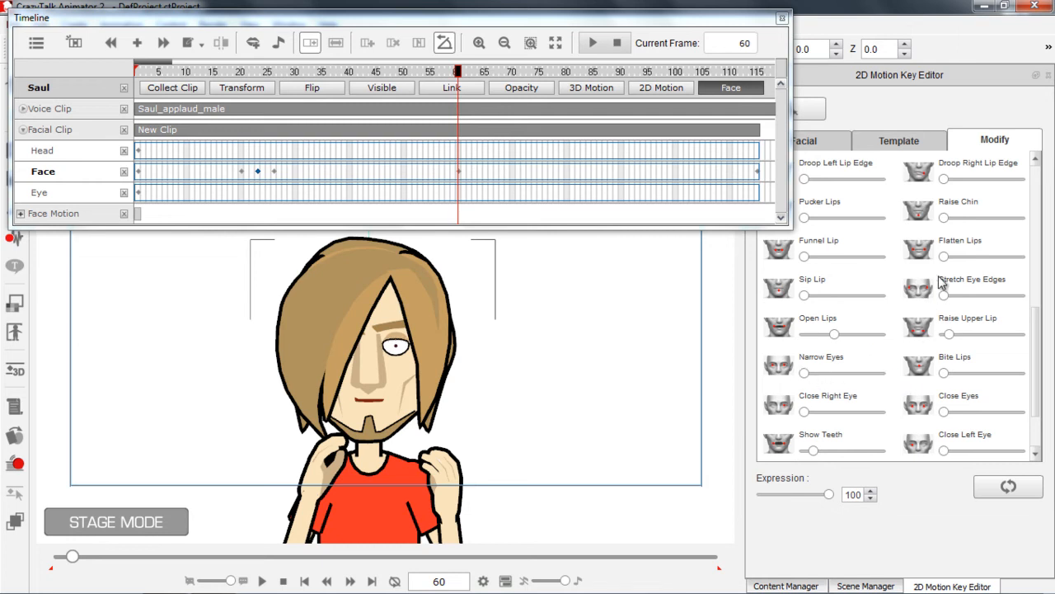
{"action": "left_click_drag", "start_coordinate": [945, 297], "coordinate": [1012, 297]}
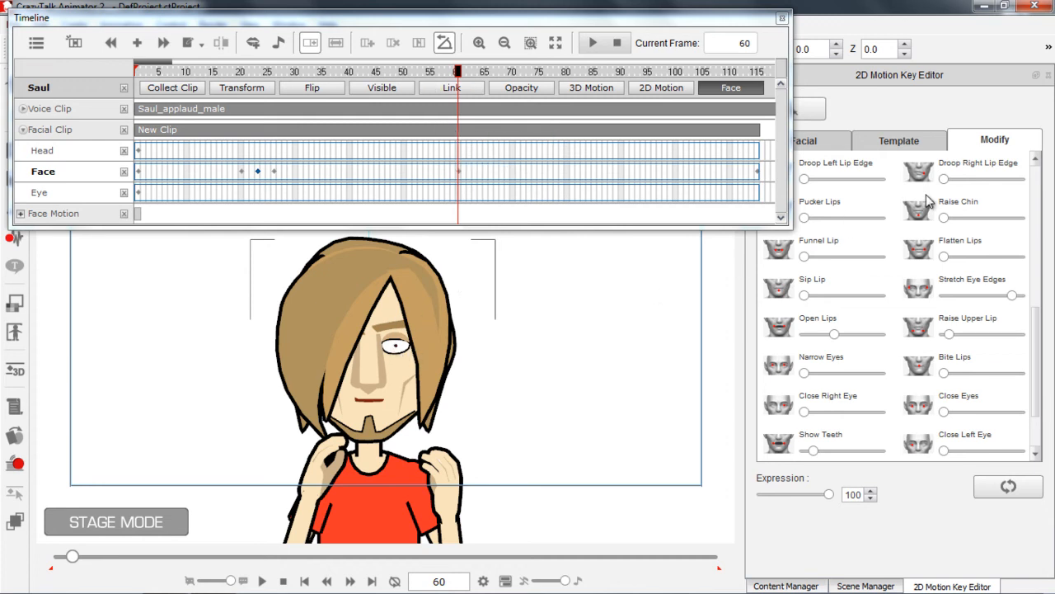
Copy the Face key at frame 60 and paste it at frame 90
{"action": "right_click", "coordinate": [459, 173]}
{"action": "left_click", "coordinate": [490, 198]}
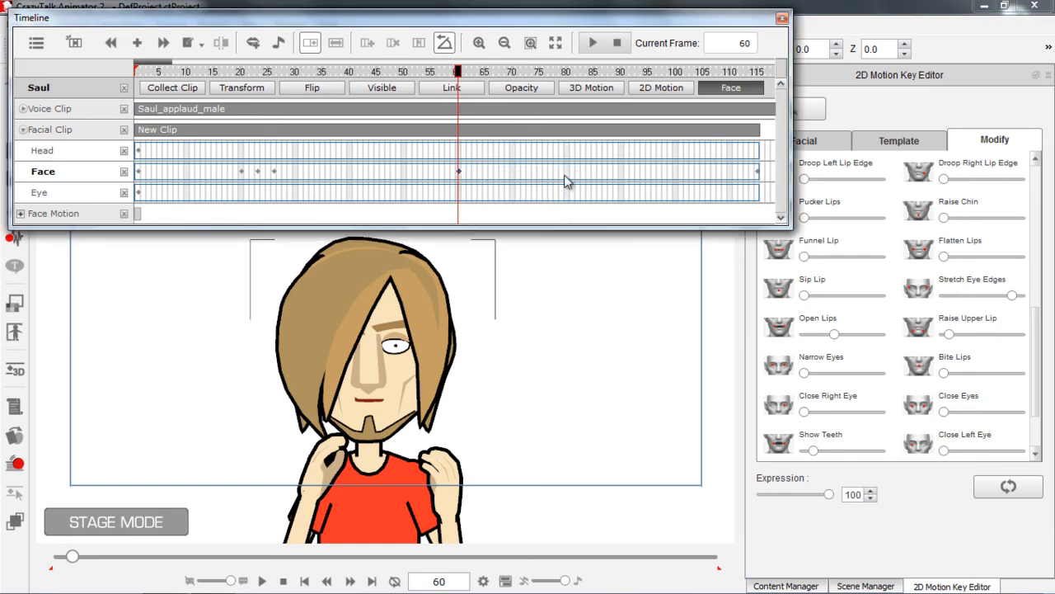
{"action": "left_click", "coordinate": [619, 175]}
{"action": "left_click", "coordinate": [622, 181]}
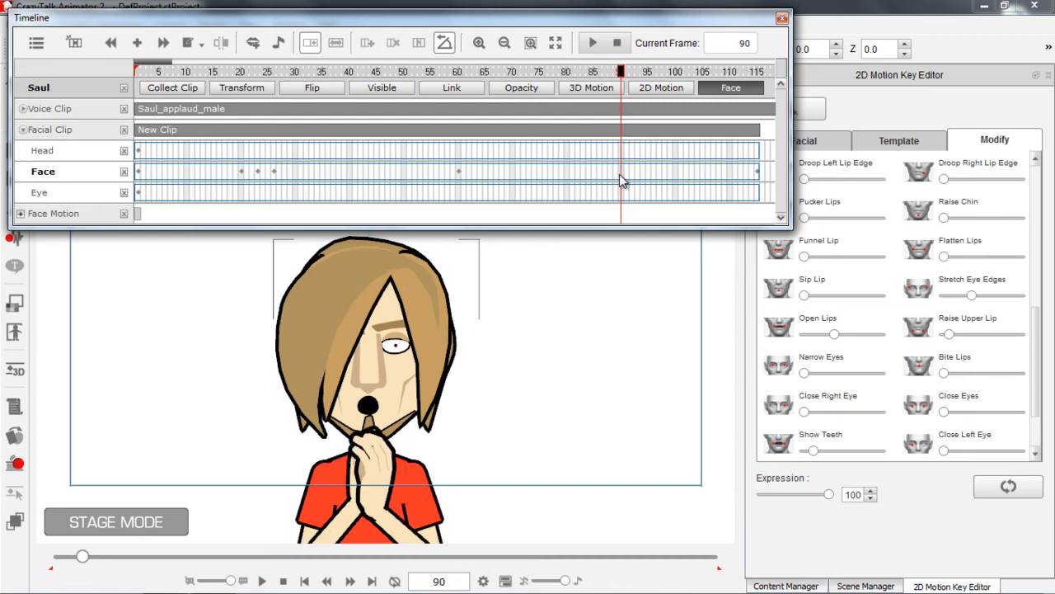
{"action": "right_click", "coordinate": [622, 181]}
{"action": "left_click", "coordinate": [656, 220]}
Play the clip from just before frame 60 to about frame 97 to check the held expression
{"action": "left_click", "coordinate": [442, 72]}
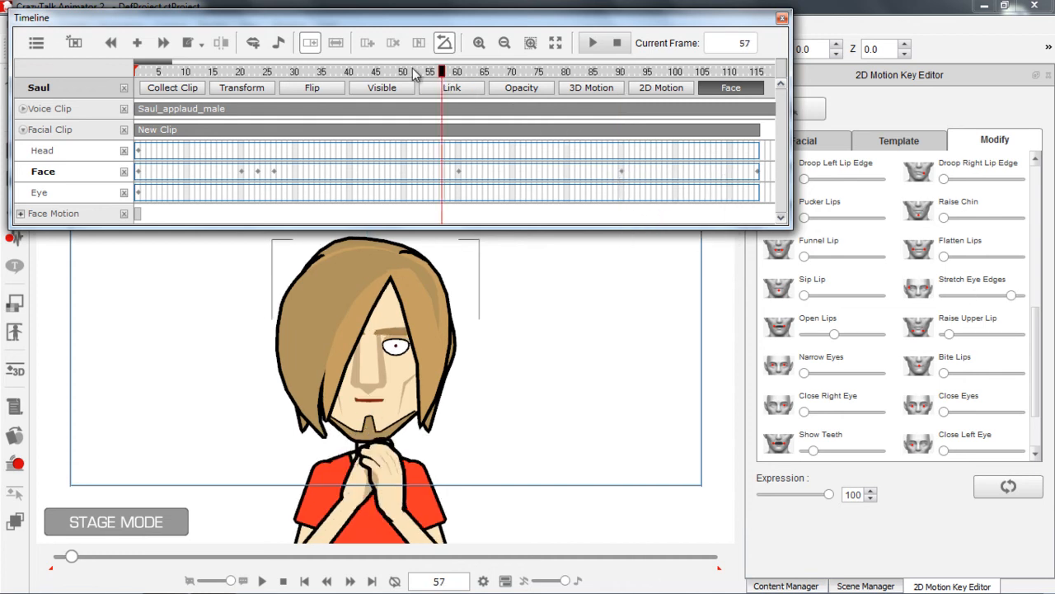
{"action": "left_click", "coordinate": [435, 72]}
{"action": "key", "text": "space"}
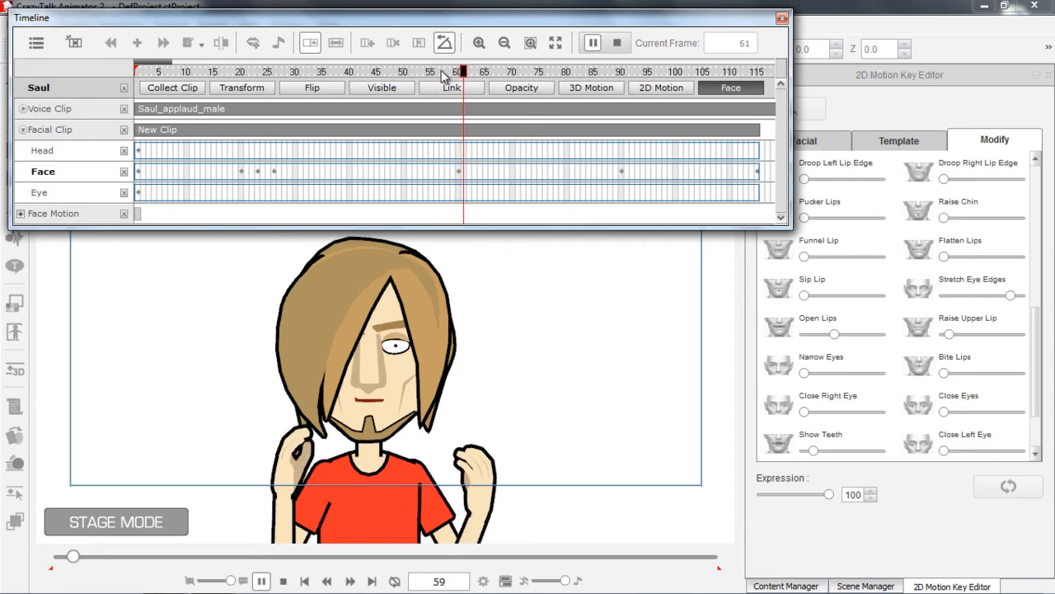
{"action": "key", "text": "space"}
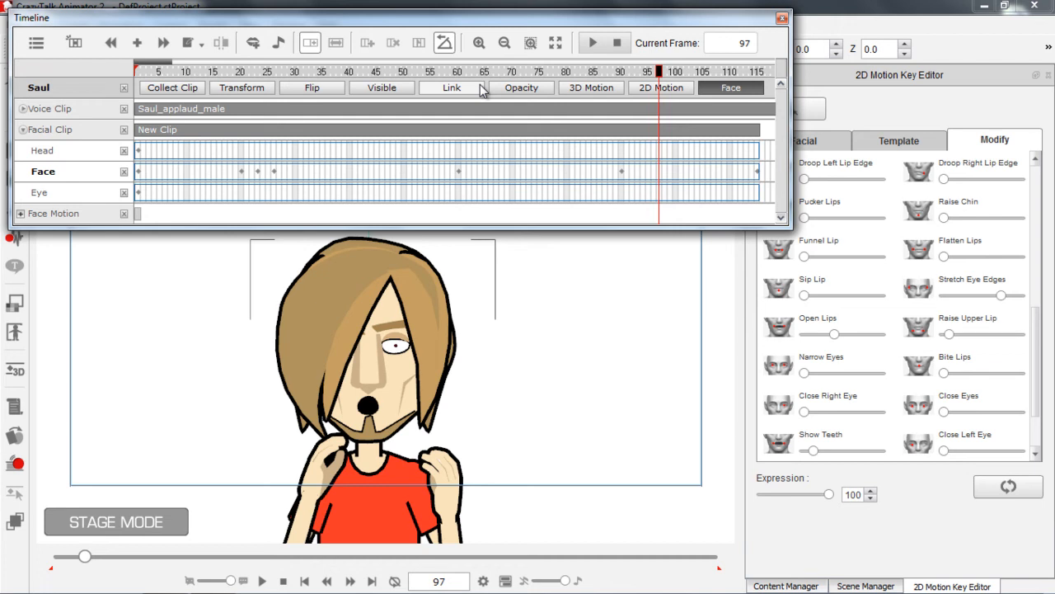
Copy the neutral Face key from frame 1 and paste it at frame 101
{"action": "left_click", "coordinate": [140, 172]}
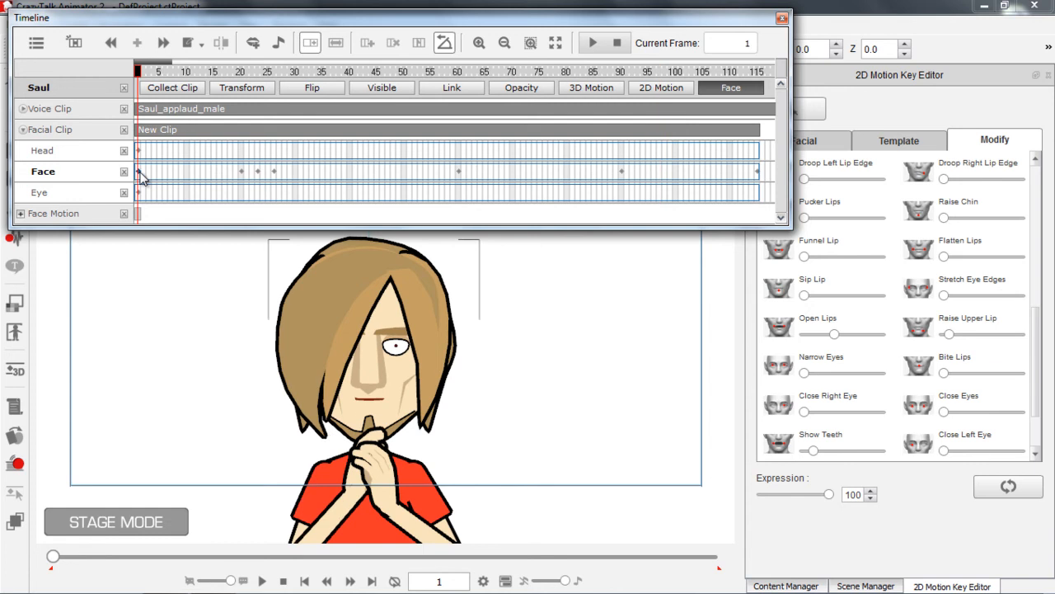
{"action": "right_click", "coordinate": [140, 172]}
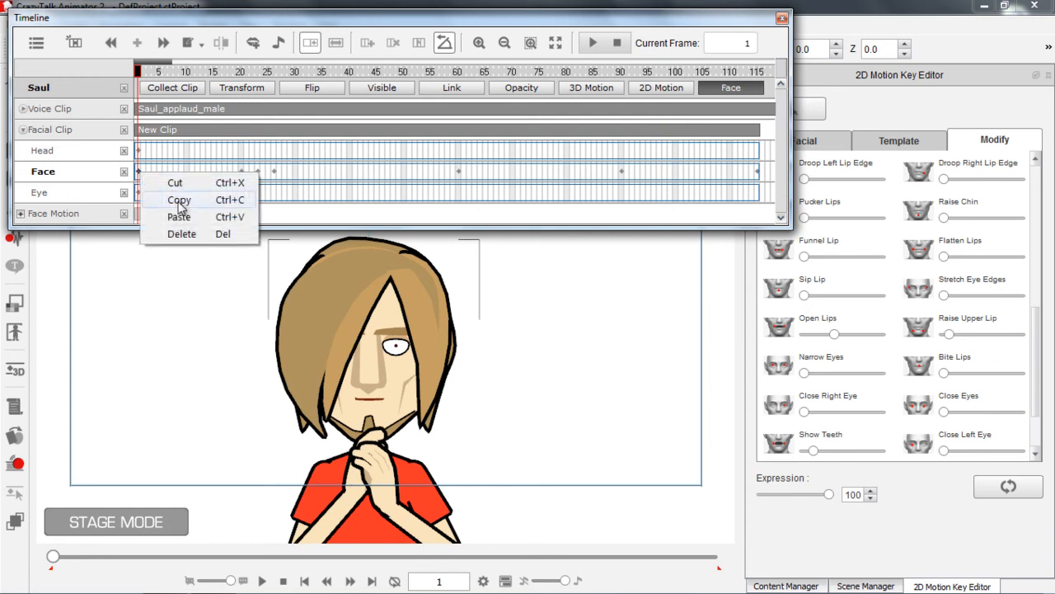
{"action": "left_click", "coordinate": [179, 202]}
{"action": "left_click", "coordinate": [664, 72]}
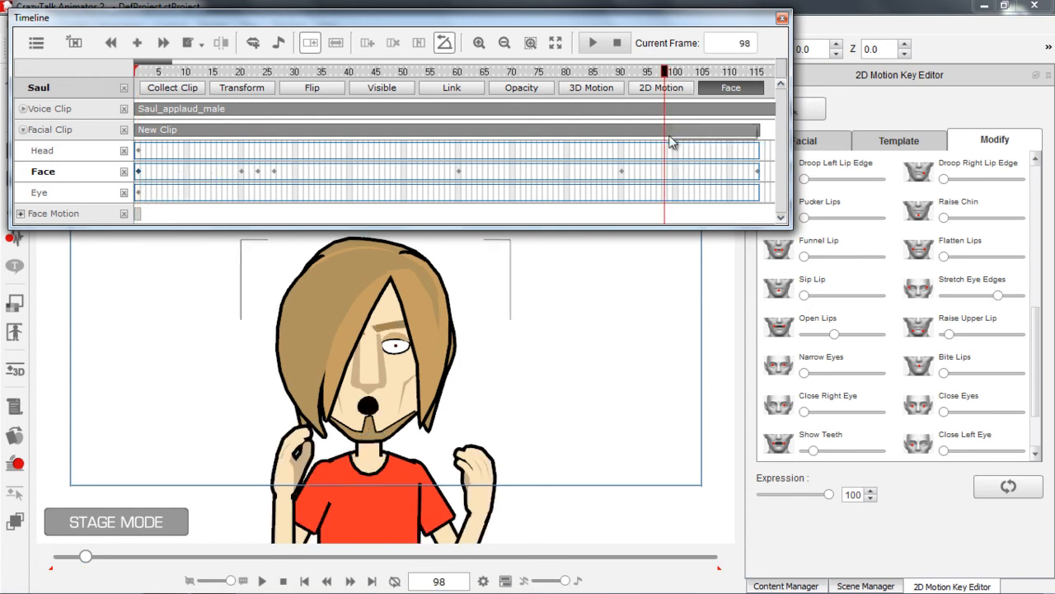
{"action": "left_click", "coordinate": [686, 180]}
{"action": "left_click", "coordinate": [681, 179]}
{"action": "right_click", "coordinate": [681, 179]}
{"action": "left_click", "coordinate": [710, 217]}
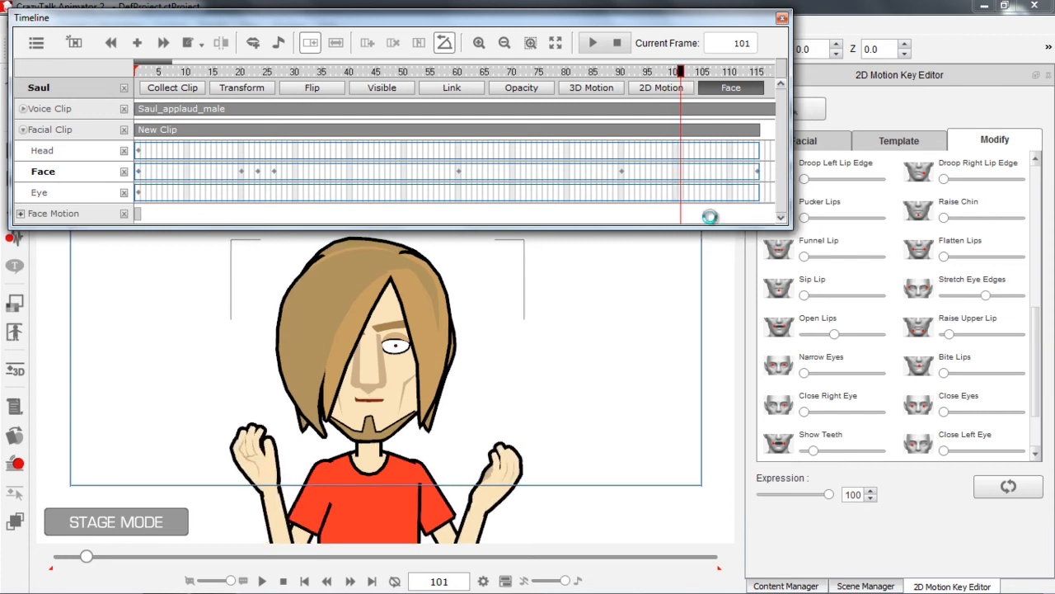
Play the clip from frame 89, and again from about frame 57, to check the return to the neutral expression
{"action": "left_click", "coordinate": [616, 73]}
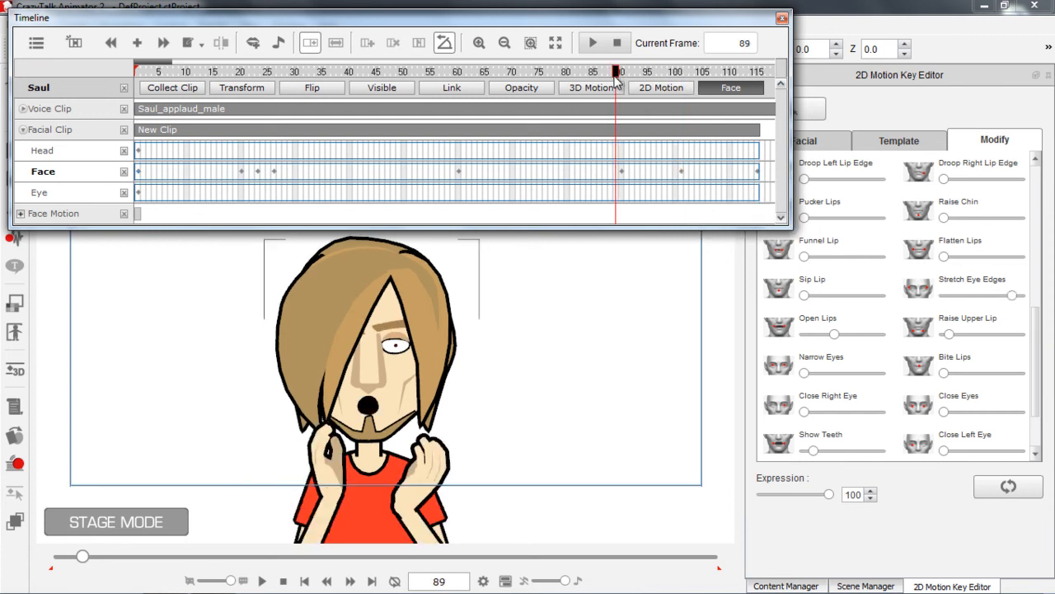
{"action": "key", "text": "space"}
{"action": "key", "text": "space"}
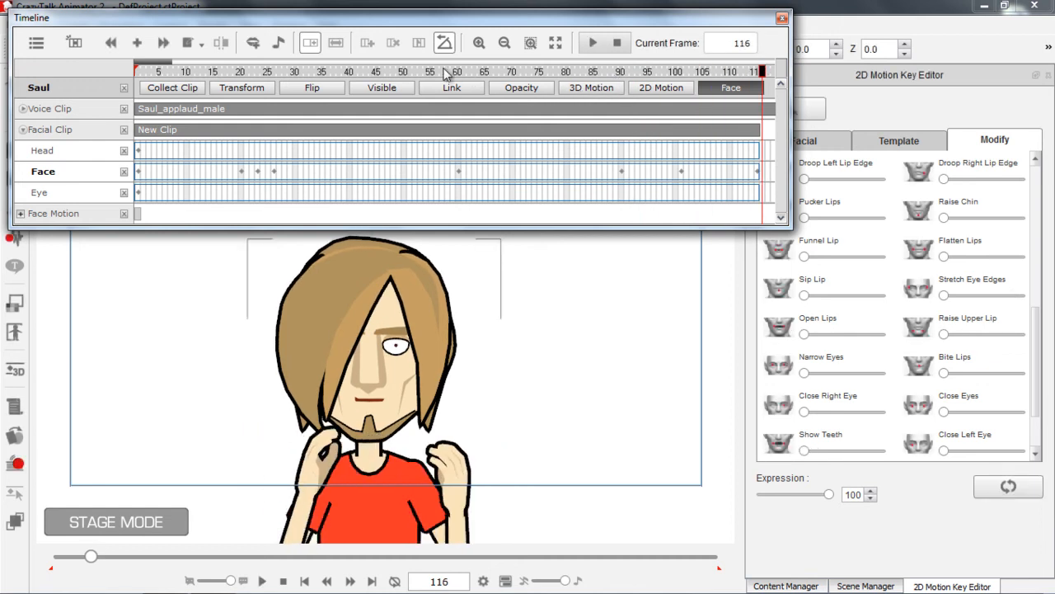
{"action": "left_click", "coordinate": [443, 73]}
{"action": "key", "text": "space"}
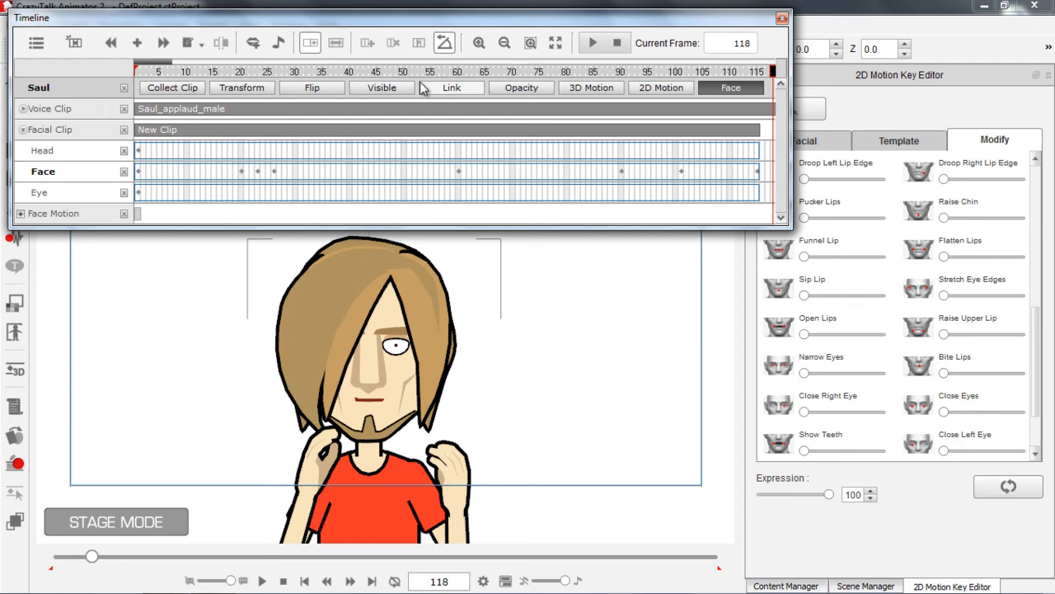
Return to frame 1 and hide the sub-tracks of the Facial Clip and Face Motion tracks
{"action": "left_click", "coordinate": [134, 74]}
{"action": "left_click_drag", "start_coordinate": [135, 75], "coordinate": [115, 80]}
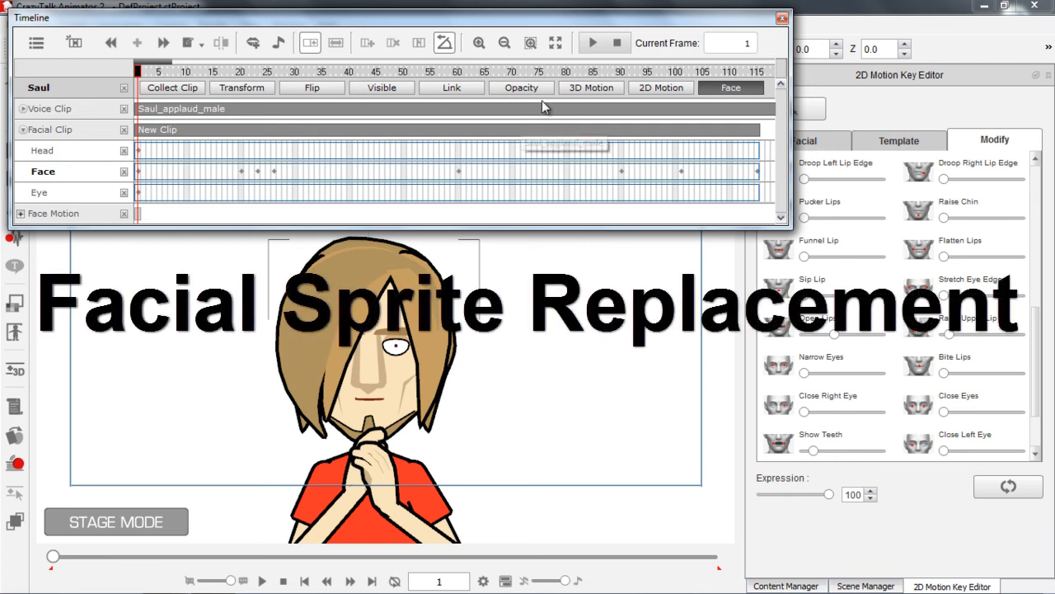
{"action": "left_click", "coordinate": [24, 129]}
{"action": "left_click", "coordinate": [20, 151]}
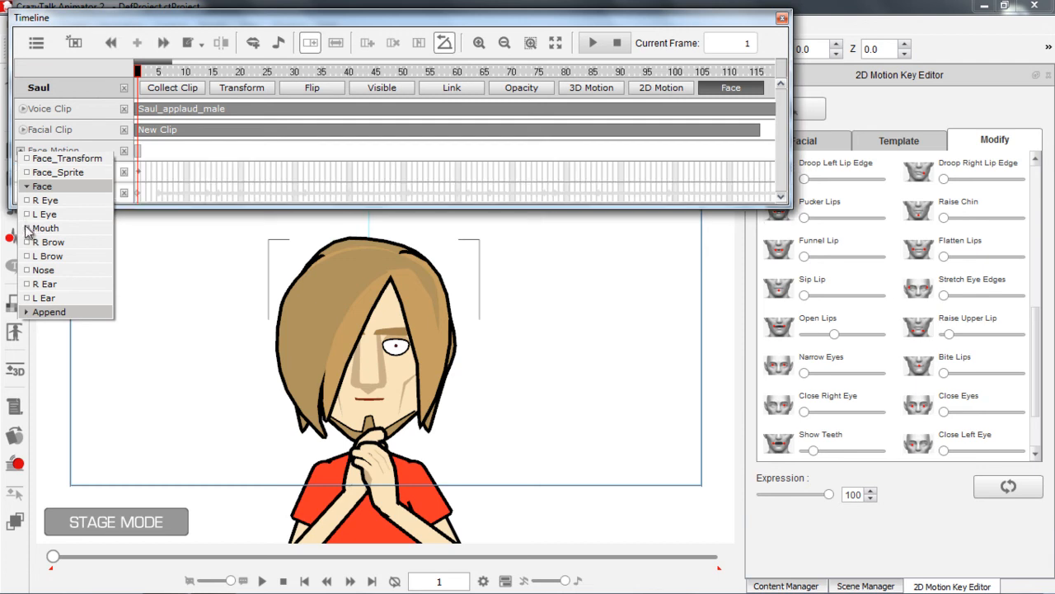
{"action": "left_click", "coordinate": [60, 25]}
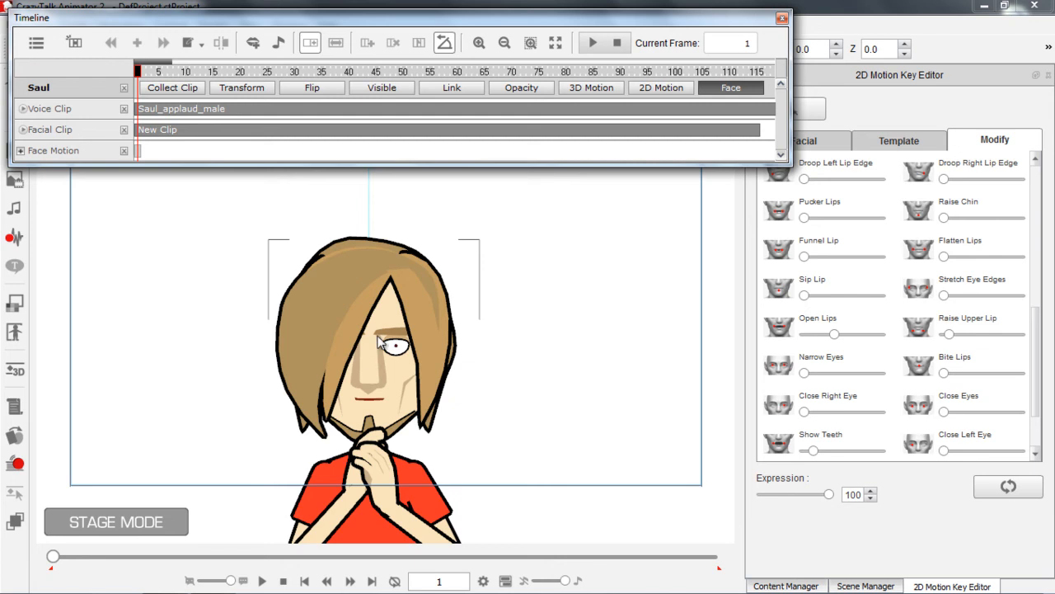
Close the 2D Motion Key Editor and move Saul slightly up and to the right on the stage
{"action": "left_click", "coordinate": [1048, 75]}
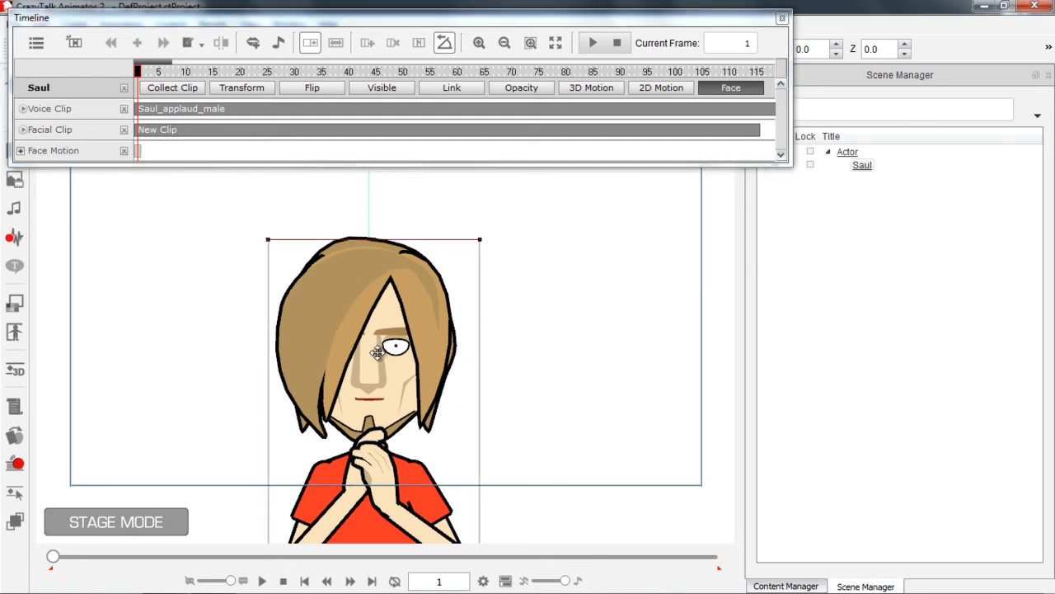
{"action": "left_click_drag", "start_coordinate": [469, 429], "coordinate": [478, 401]}
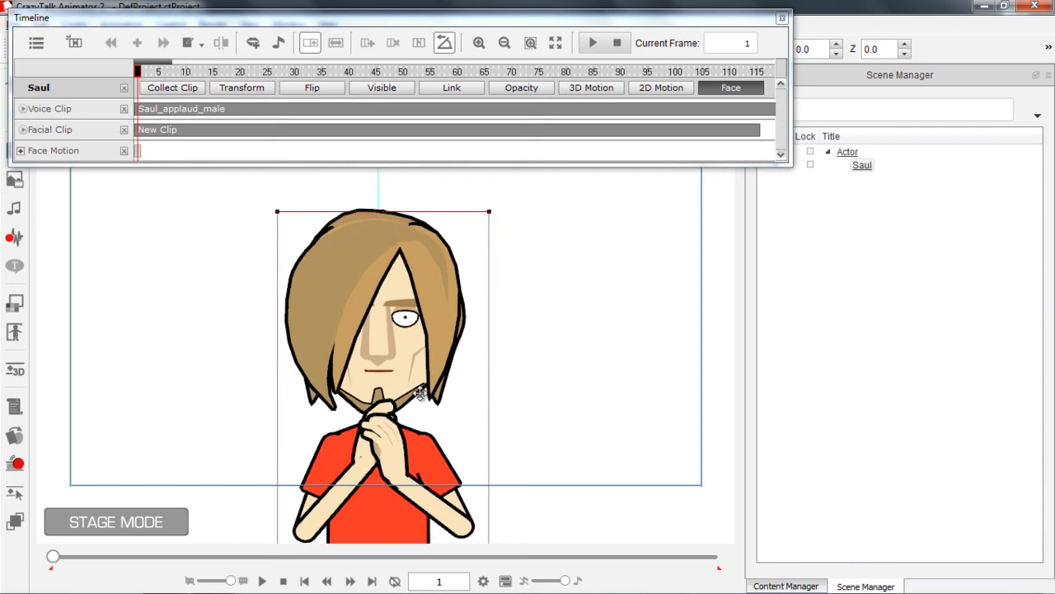
Open Saul's mouth in the Sprite Editor and replace its sprite with 03_Raise_Lip at frame 1
{"action": "left_click", "coordinate": [15, 437]}
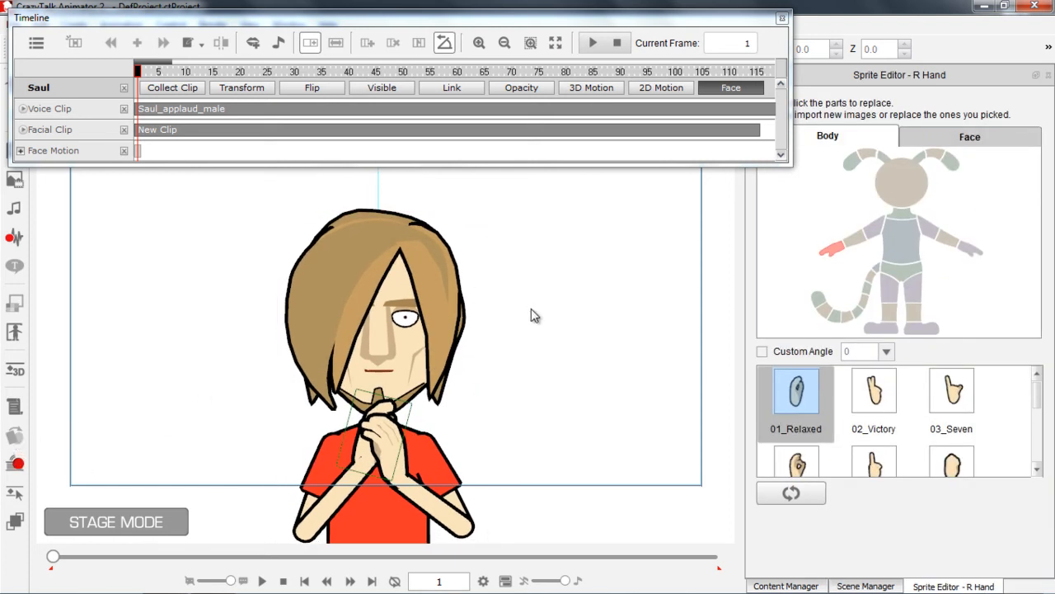
{"action": "left_click", "coordinate": [381, 370]}
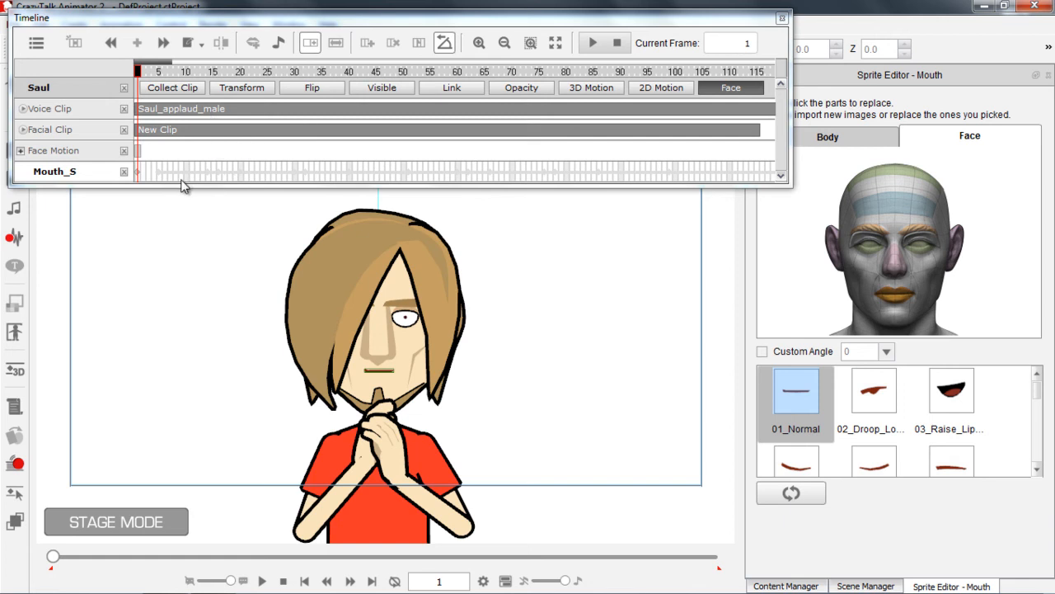
{"action": "mouse_move", "coordinate": [1036, 390]}
{"action": "left_mouse_down"}
{"action": "mouse_move", "coordinate": [1036, 420]}
{"action": "mouse_move", "coordinate": [1037, 380]}
{"action": "left_mouse_up"}
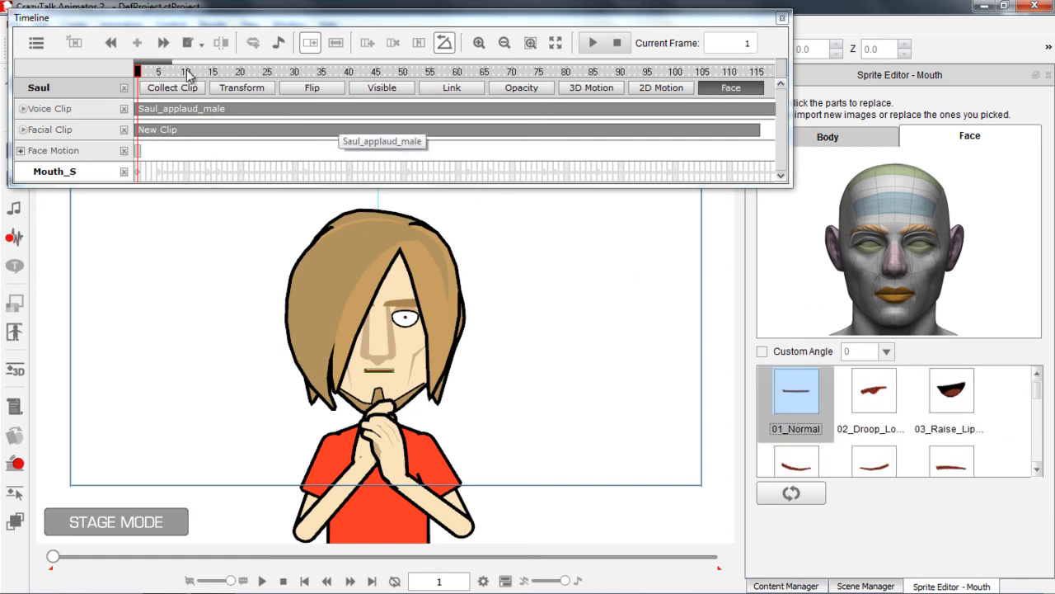
{"action": "left_click_drag", "start_coordinate": [171, 62], "coordinate": [168, 64]}
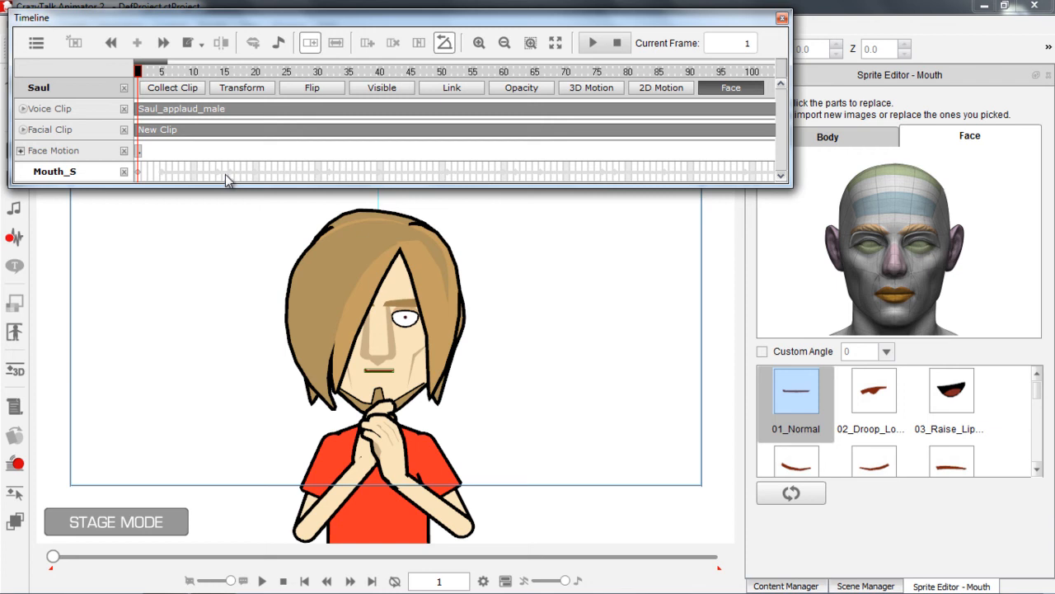
{"action": "left_click_drag", "start_coordinate": [168, 72], "coordinate": [138, 73]}
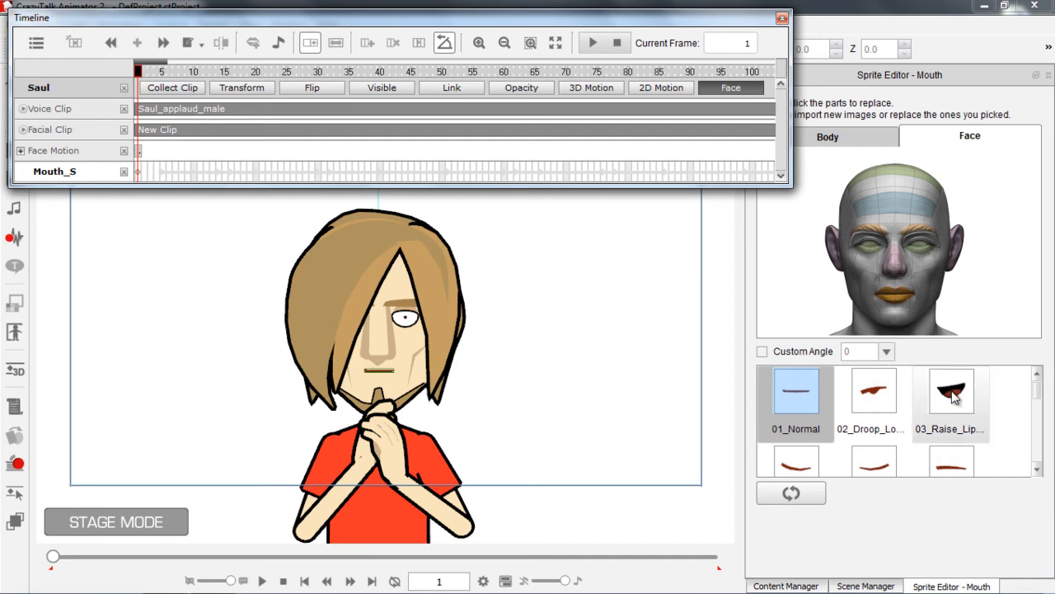
{"action": "left_click", "coordinate": [952, 394]}
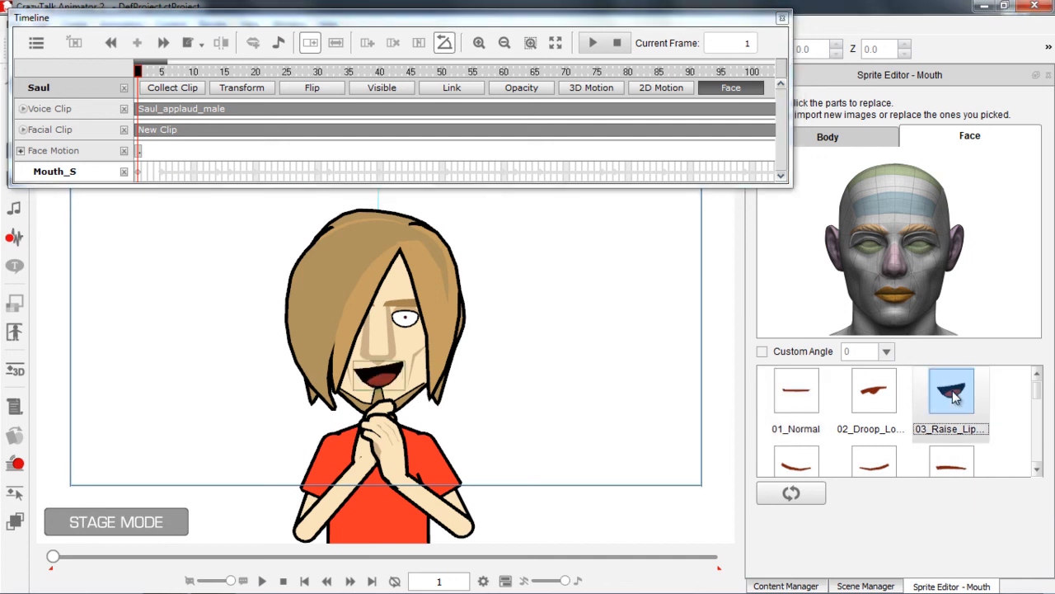
Play the clip from frame 1 and replay its opening frames to check the replaced mouth sprite against the voice
{"action": "left_click_drag", "start_coordinate": [167, 72], "coordinate": [124, 76]}
{"action": "key", "text": "space"}
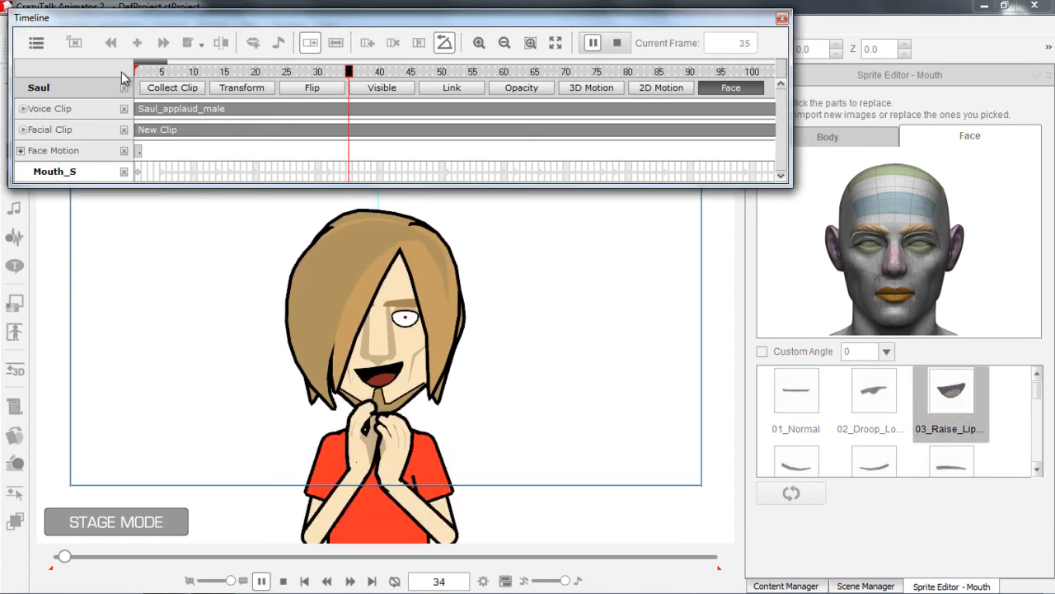
{"action": "key", "text": "space"}
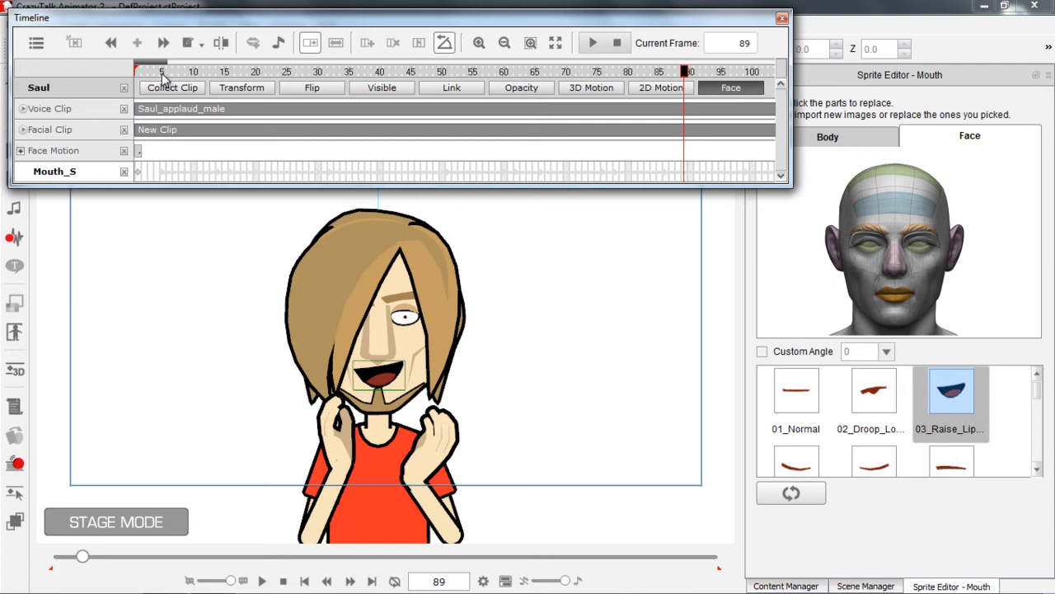
{"action": "left_click_drag", "start_coordinate": [147, 71], "coordinate": [117, 74]}
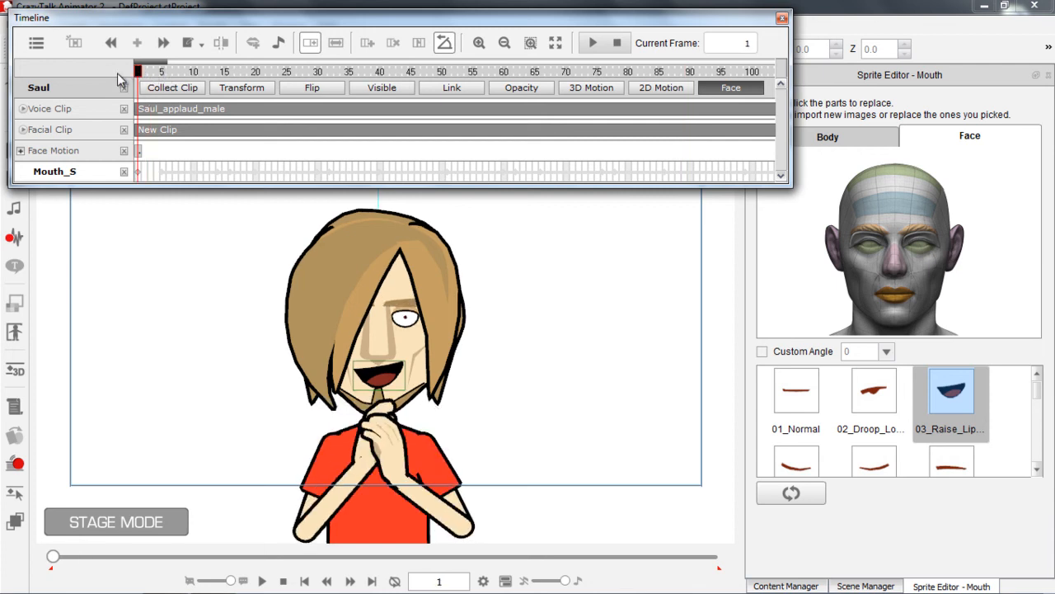
{"action": "left_click_drag", "start_coordinate": [167, 62], "coordinate": [123, 77]}
{"action": "key", "text": "space"}
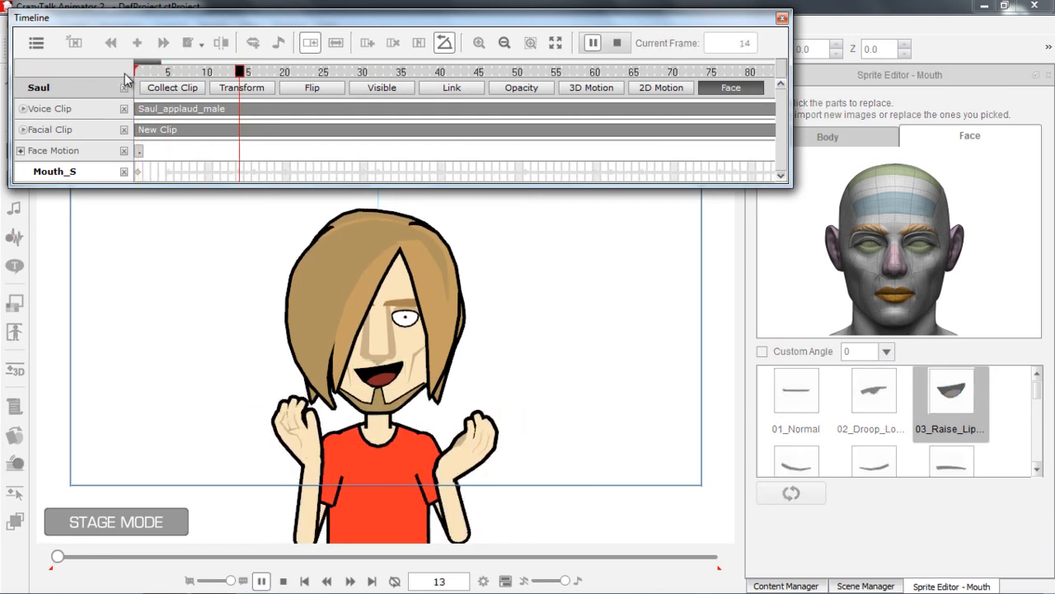
{"action": "key", "text": "space"}
{"action": "left_click", "coordinate": [192, 74]}
{"action": "key", "text": "space"}
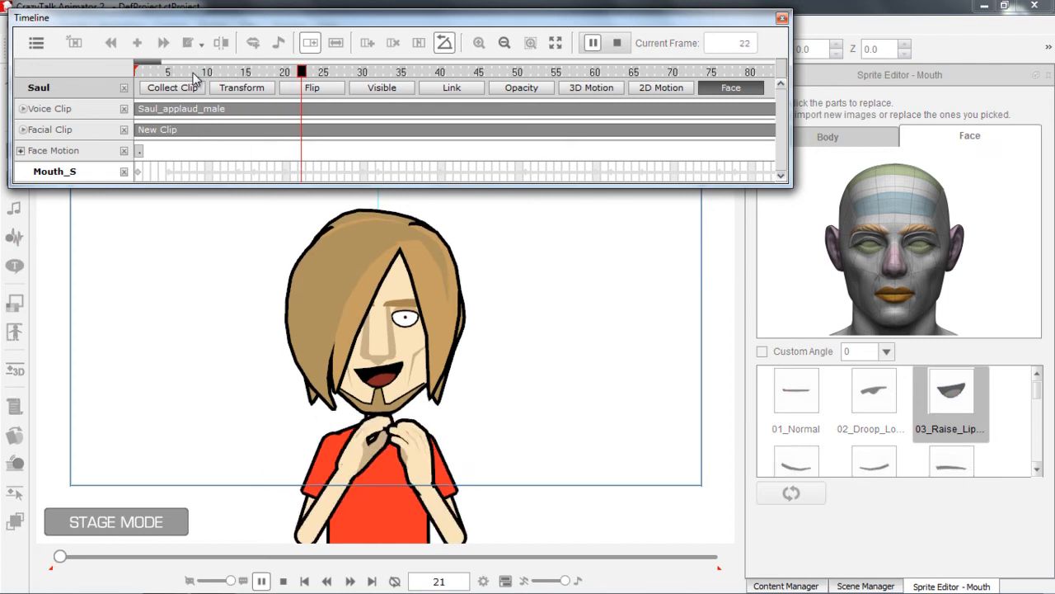
{"action": "key", "text": "space"}
Reset Saul's mouth sprite to its default at frame 10, and play the clip from frame 1 to check it
{"action": "left_click", "coordinate": [218, 73]}
{"action": "left_click", "coordinate": [211, 74]}
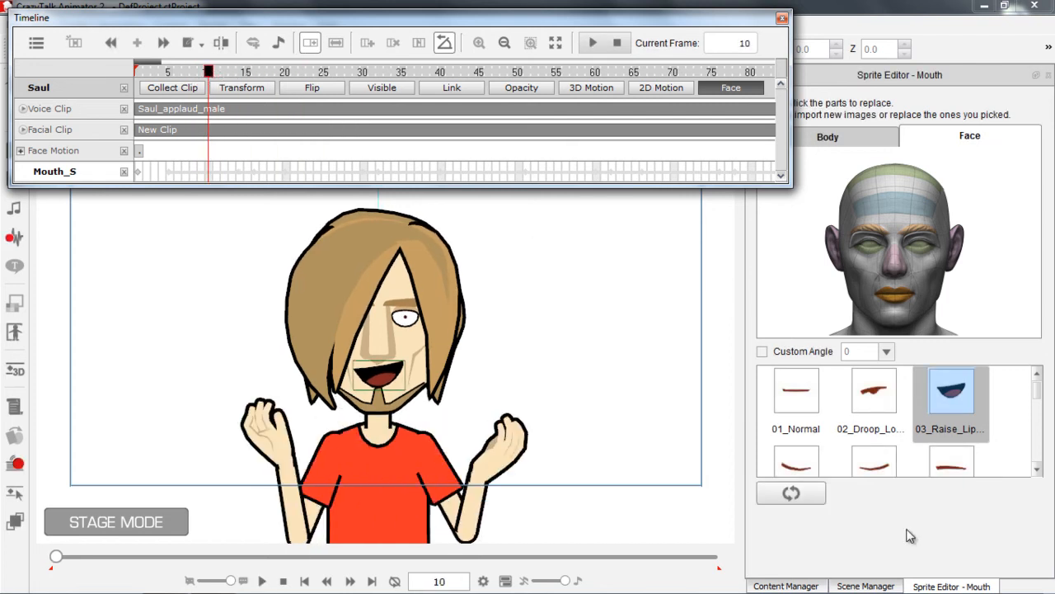
{"action": "left_click", "coordinate": [795, 494]}
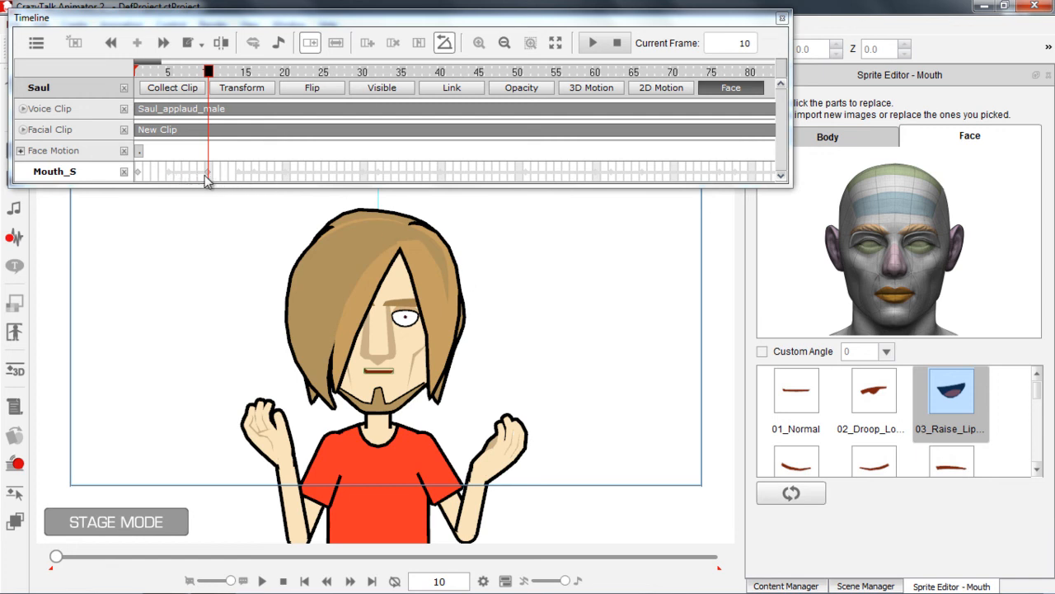
{"action": "left_click", "coordinate": [136, 68]}
{"action": "key", "text": "space"}
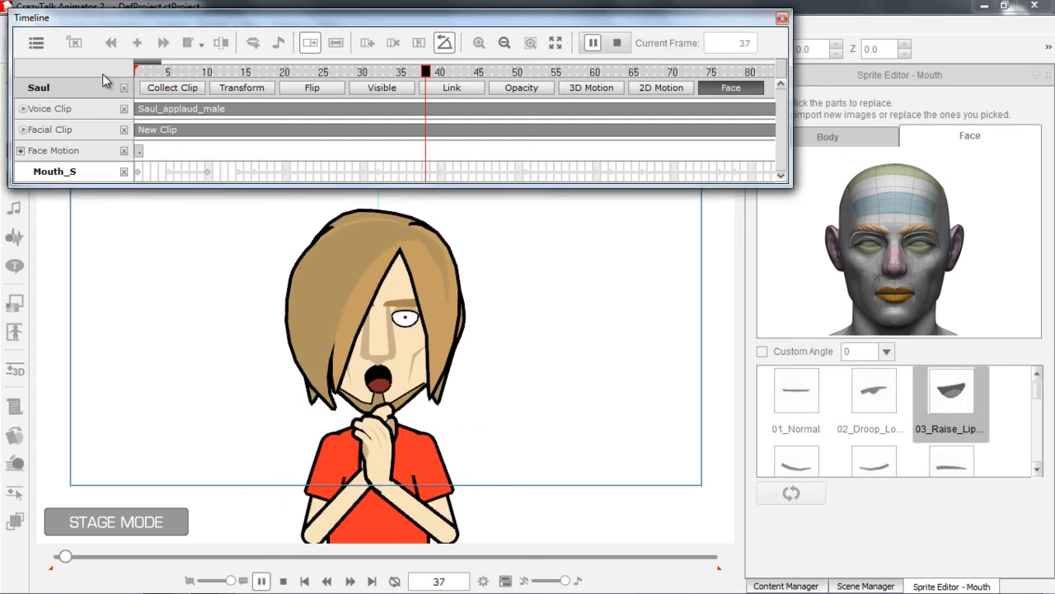
{"action": "key", "text": "space"}
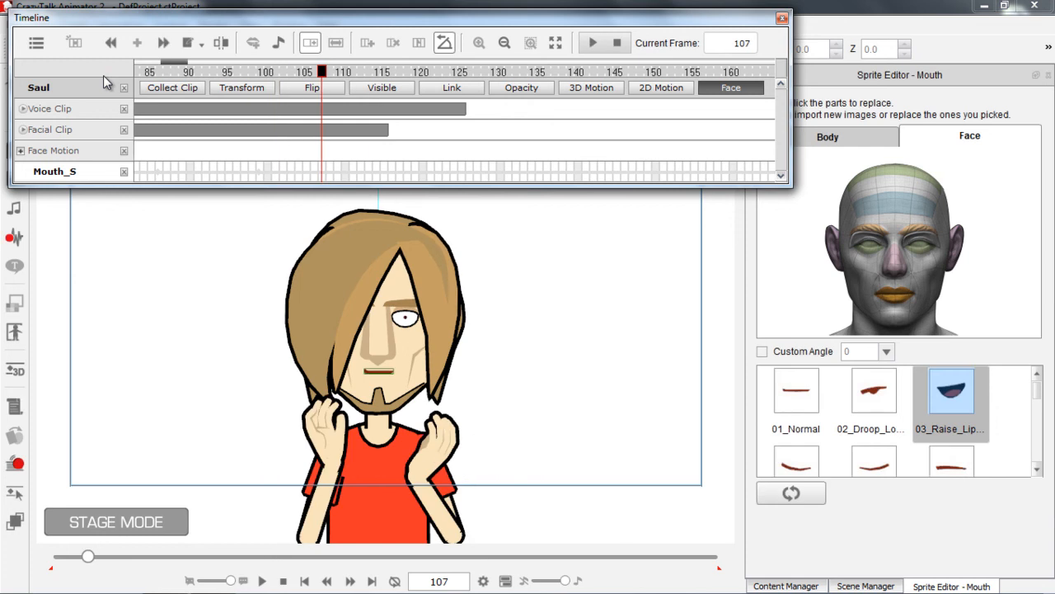
Replace Saul's mouth sprite with 03_Raise_Lip at frame 111
{"action": "mouse_move", "coordinate": [335, 76]}
{"action": "left_mouse_down"}
{"action": "mouse_move", "coordinate": [400, 74]}
{"action": "mouse_move", "coordinate": [213, 87]}
{"action": "mouse_move", "coordinate": [335, 87]}
{"action": "left_mouse_up"}
{"action": "left_click", "coordinate": [353, 72]}
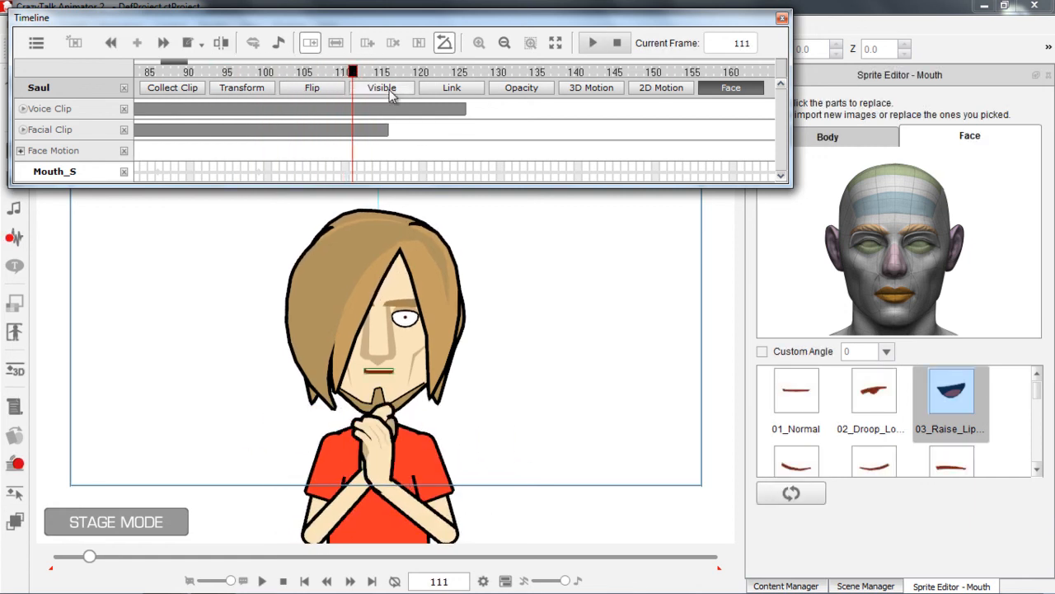
{"action": "left_click", "coordinate": [947, 404]}
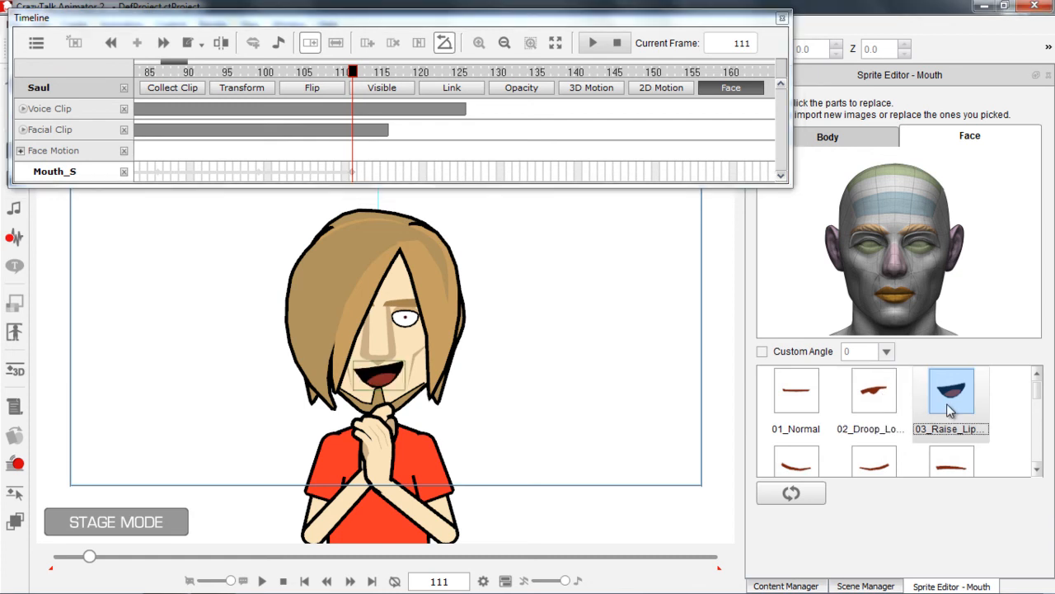
Play the last part of the clip twice to check the change to the raised-lip mouth
{"action": "left_click", "coordinate": [315, 73]}
{"action": "key", "text": "space"}
{"action": "key", "text": "space"}
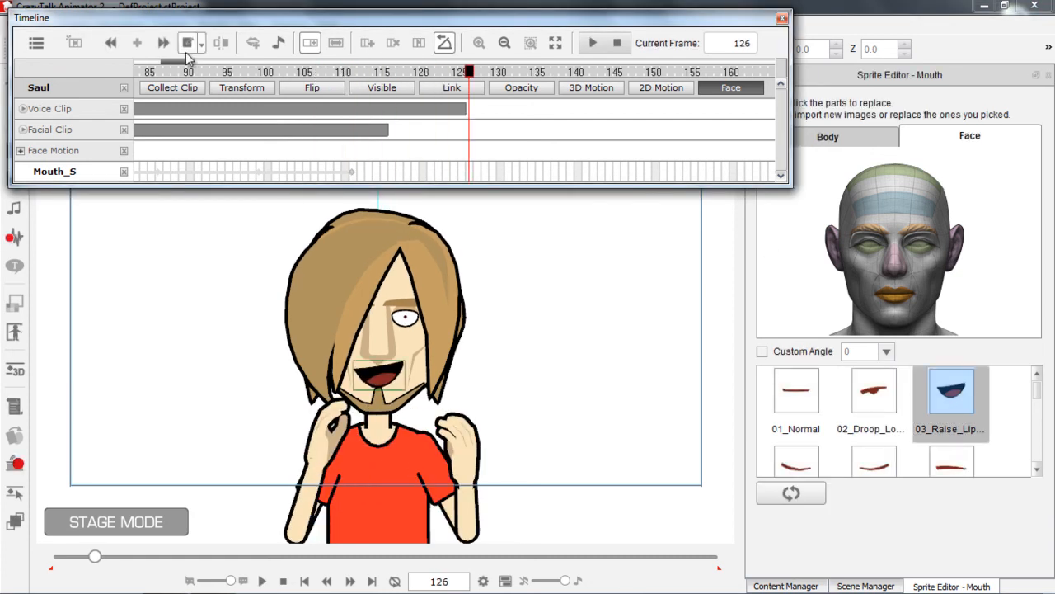
{"action": "left_click_drag", "start_coordinate": [183, 62], "coordinate": [133, 61]}
{"action": "left_click", "coordinate": [171, 71]}
{"action": "key", "text": "space"}
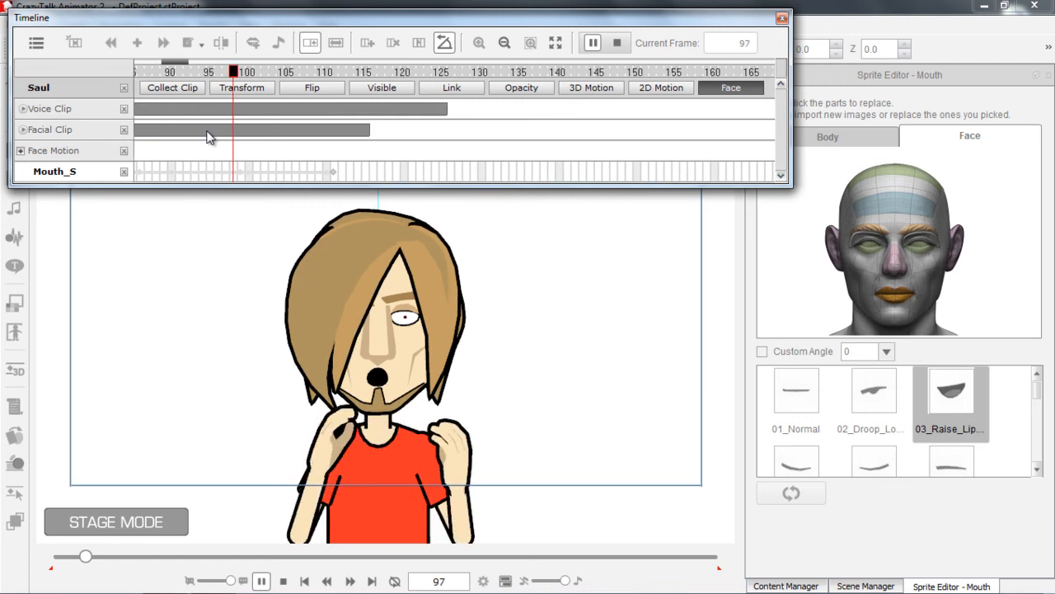
{"action": "key", "text": "space"}
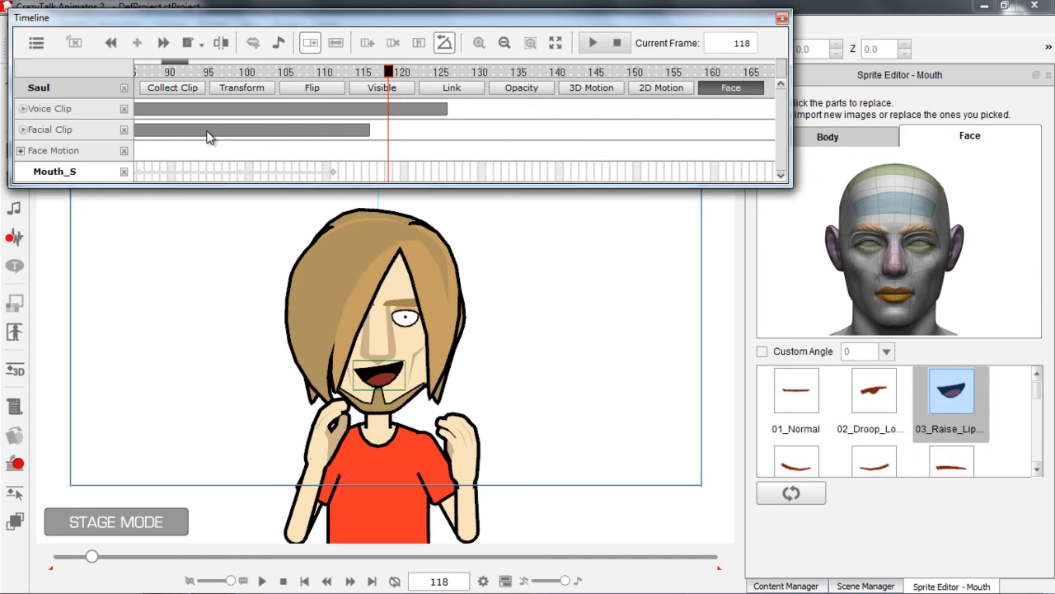
Show Saul's Collect Clip track and select the range from frame 117 back to frame 1 on it
{"action": "mouse_move", "coordinate": [182, 62]}
{"action": "left_mouse_down"}
{"action": "mouse_move", "coordinate": [127, 62]}
{"action": "mouse_move", "coordinate": [192, 62]}
{"action": "left_mouse_up"}
{"action": "left_click_drag", "start_coordinate": [425, 75], "coordinate": [499, 75]}
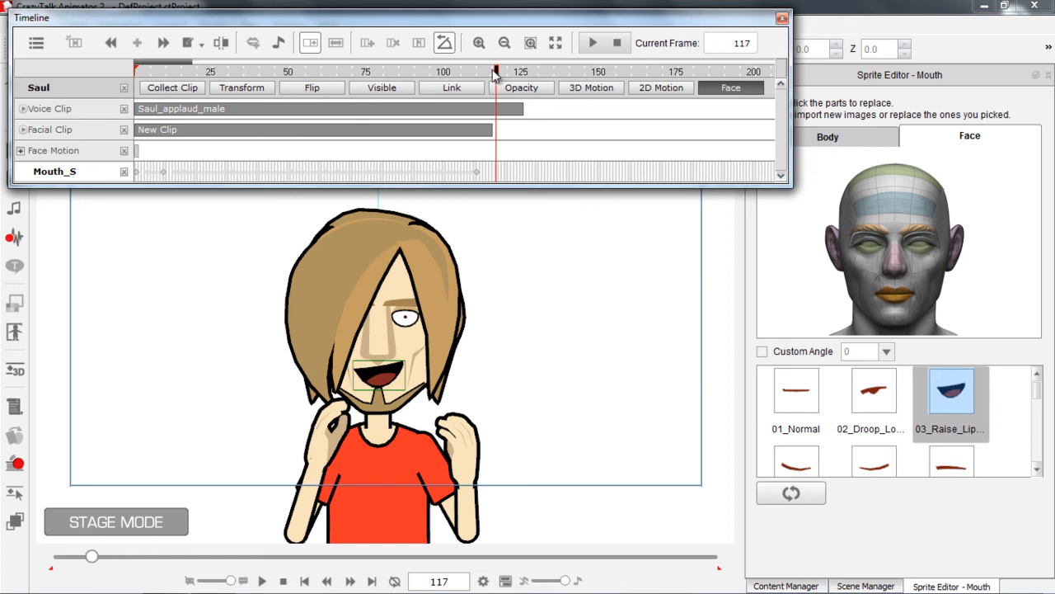
{"action": "left_click", "coordinate": [178, 89]}
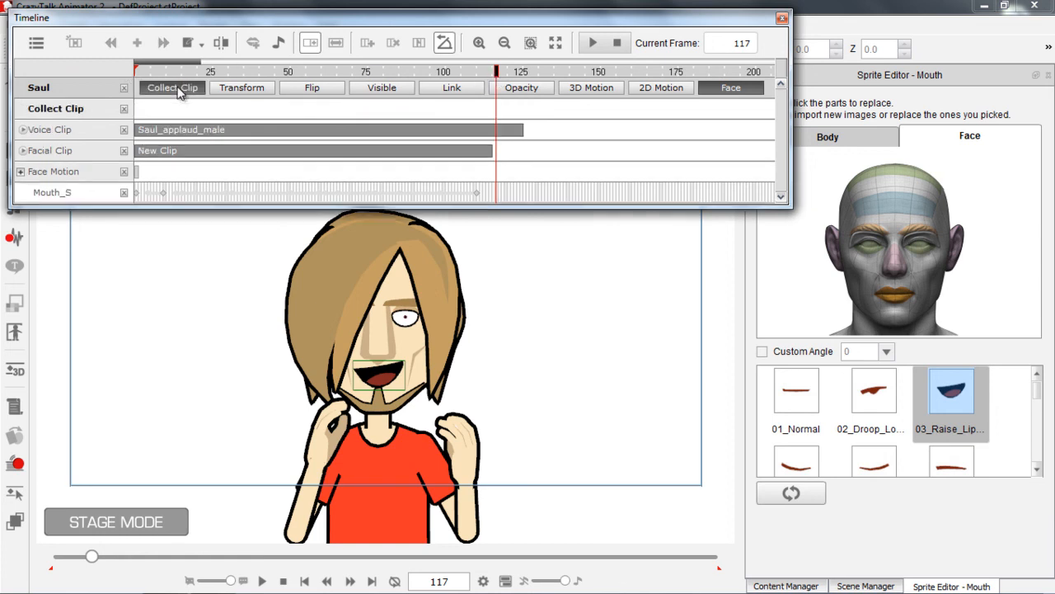
{"action": "left_click_drag", "start_coordinate": [498, 117], "coordinate": [146, 99]}
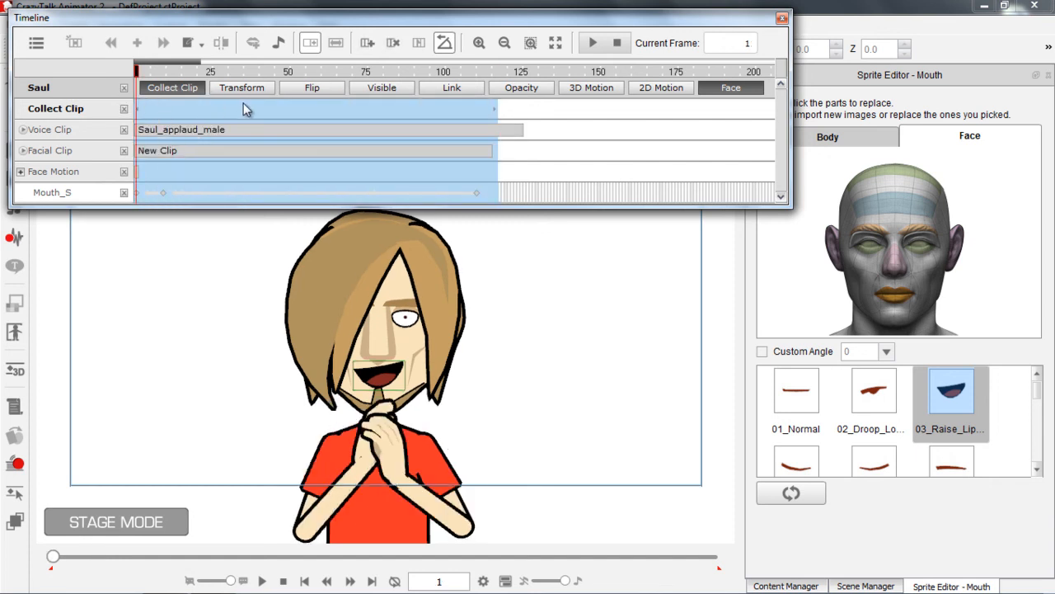
{"action": "right_click", "coordinate": [264, 113]}
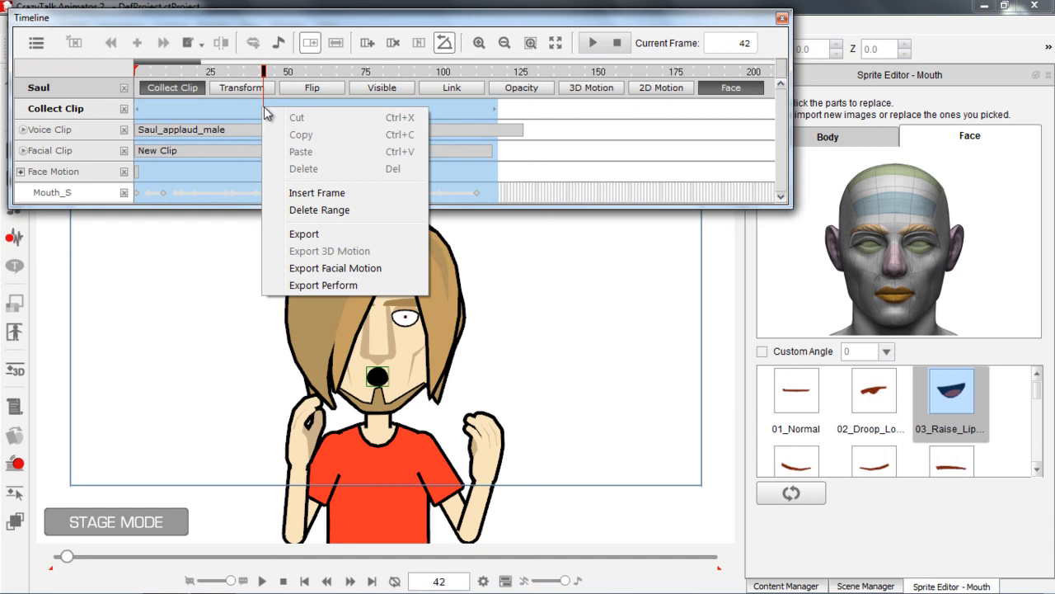
{"action": "left_click", "coordinate": [334, 285]}
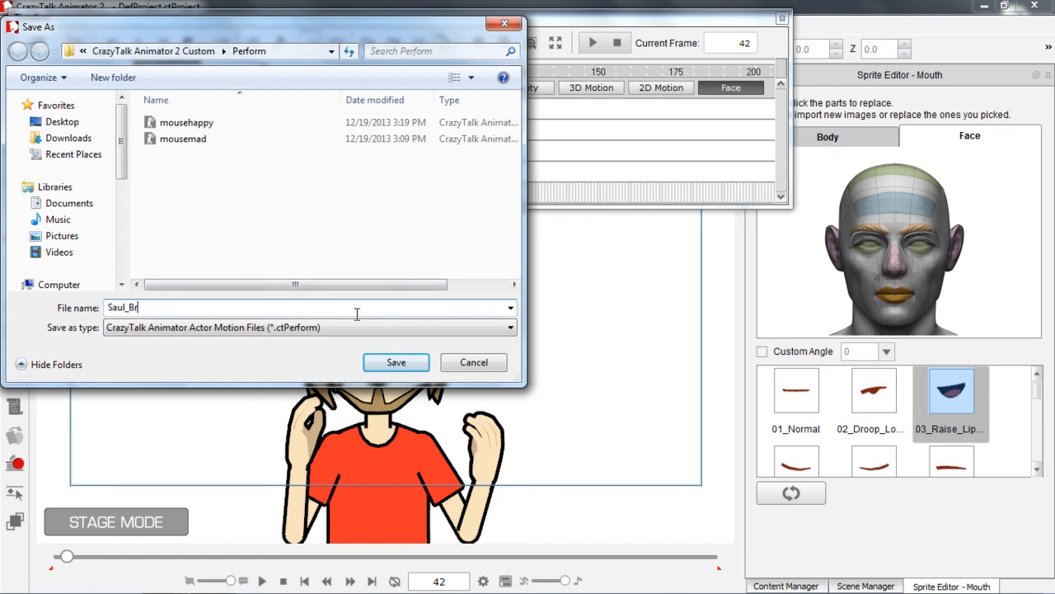
{"action": "left_click", "coordinate": [372, 360]}
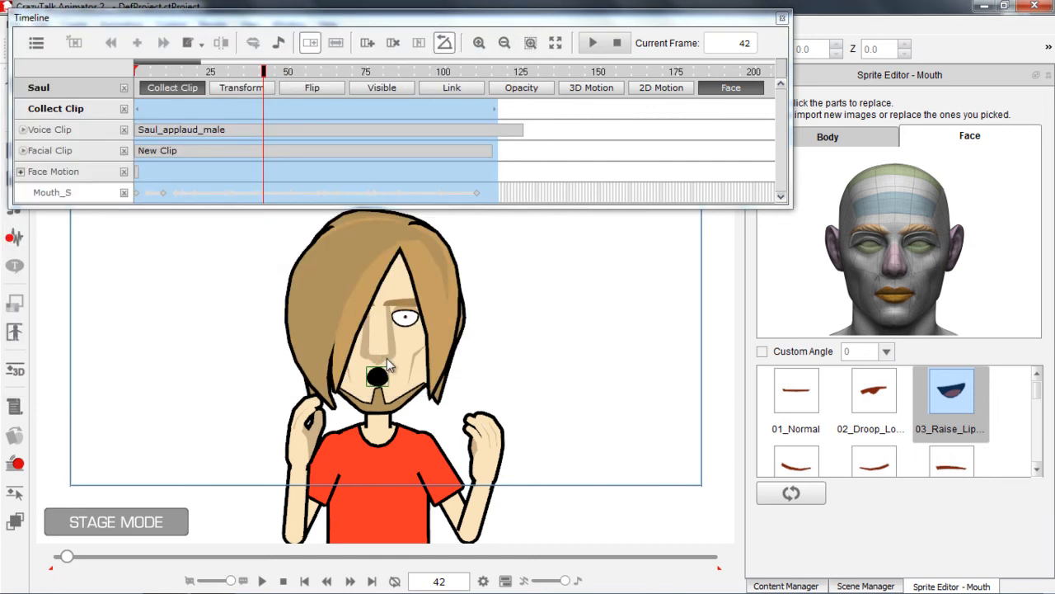
Close the Timeline and start a new project
{"action": "left_click_drag", "start_coordinate": [478, 411], "coordinate": [237, 342]}
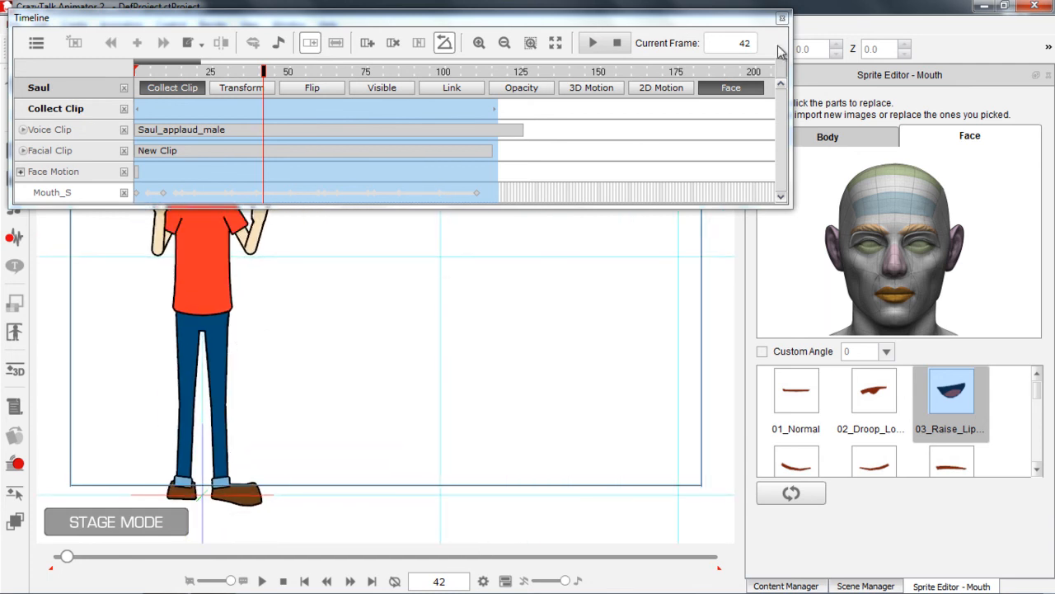
{"action": "left_click", "coordinate": [783, 18]}
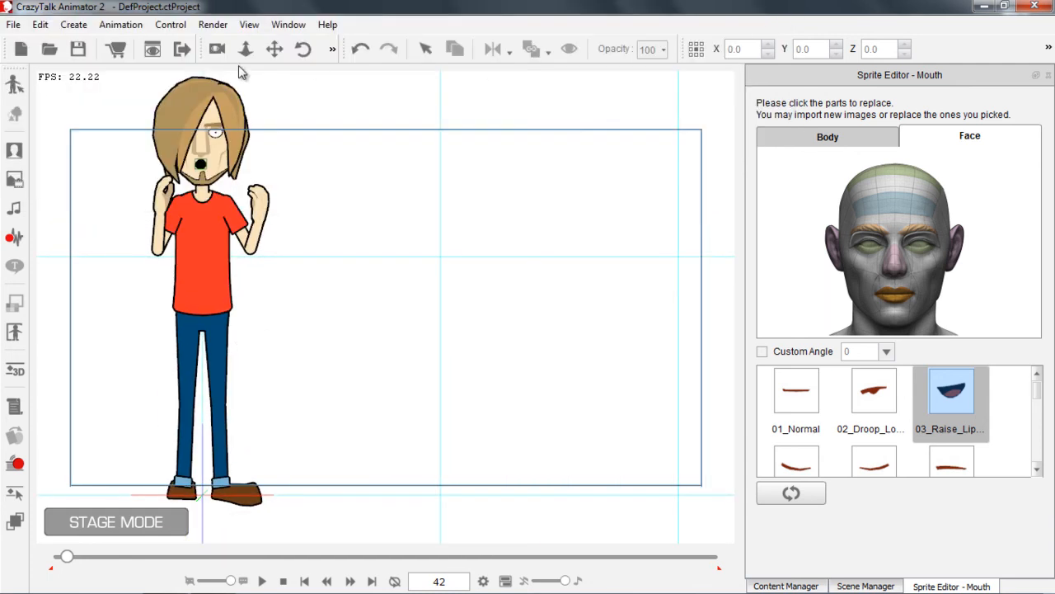
{"action": "left_click", "coordinate": [21, 51]}
{"action": "left_click", "coordinate": [616, 322]}
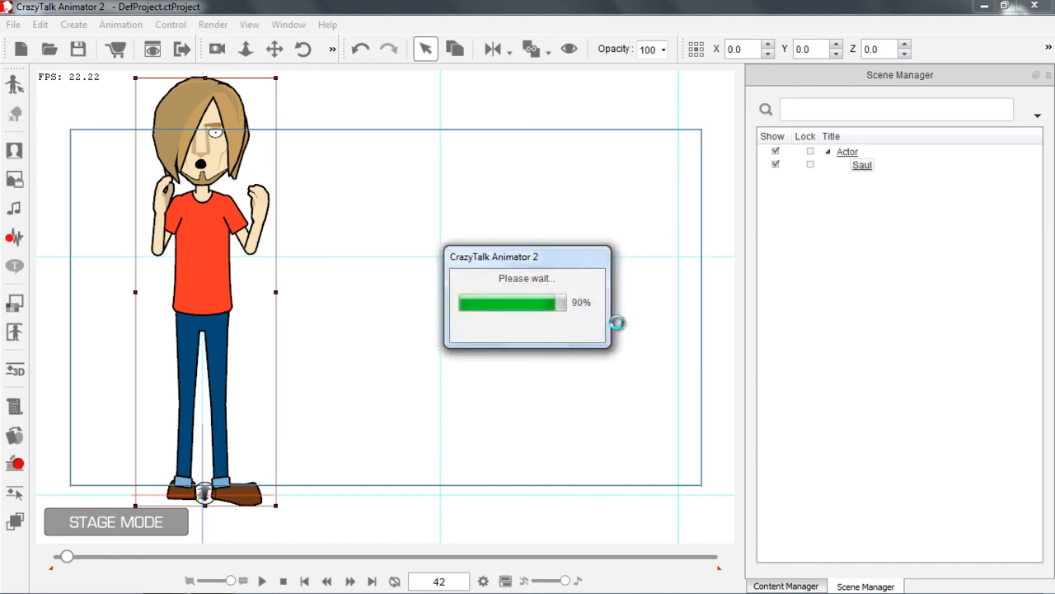
Add the Walter character from the actor templates to the empty stage
{"action": "left_click", "coordinate": [790, 586]}
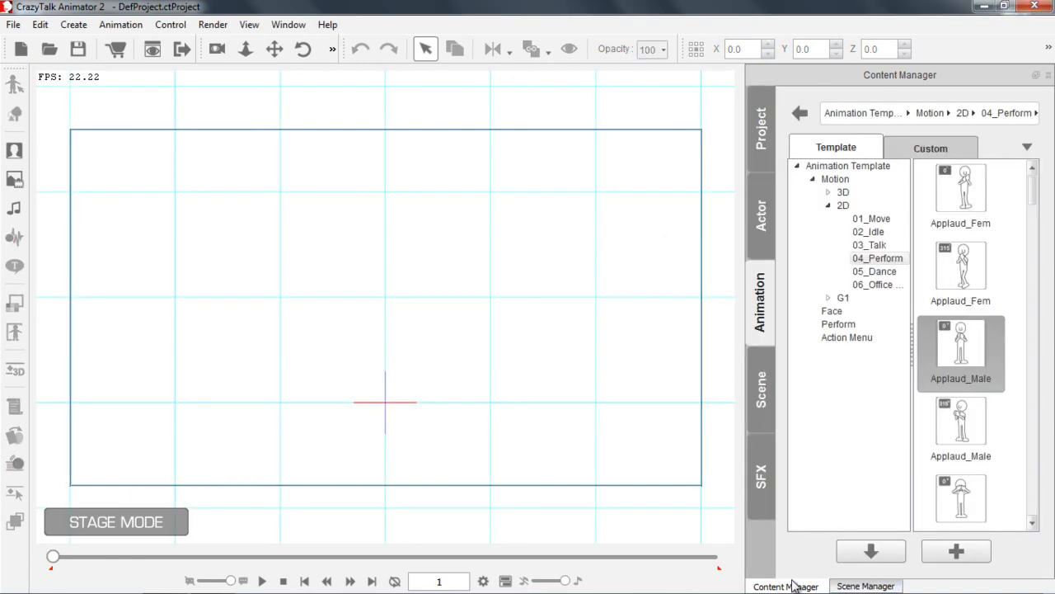
{"action": "left_click", "coordinate": [764, 216]}
{"action": "left_click_drag", "start_coordinate": [1028, 236], "coordinate": [1022, 455]}
{"action": "double_click", "coordinate": [973, 474]}
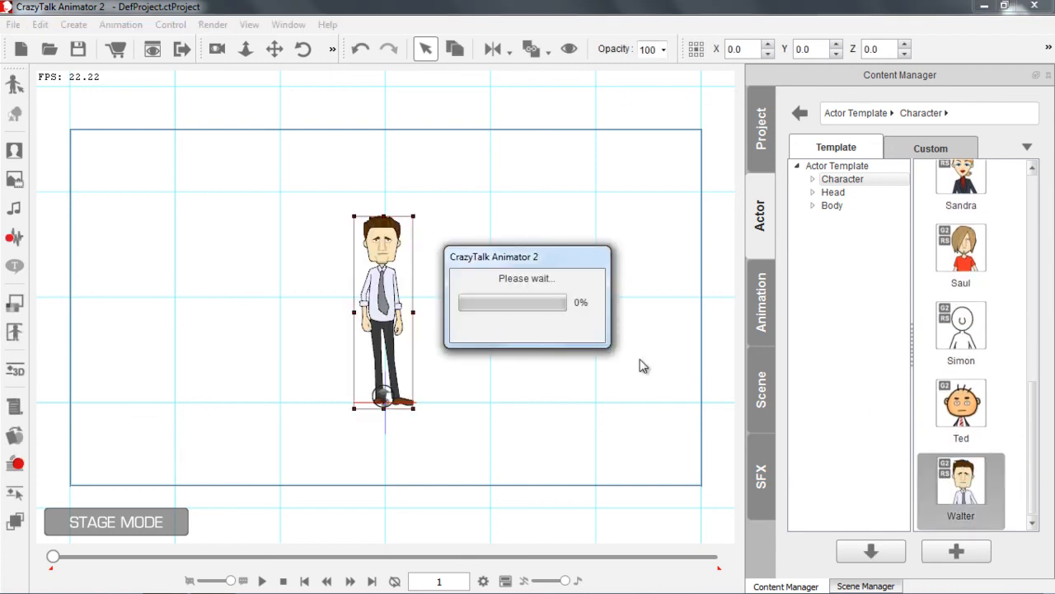
{"action": "scroll", "coordinate": [490, 319], "scroll_direction": "up", "scroll_amount": 2}
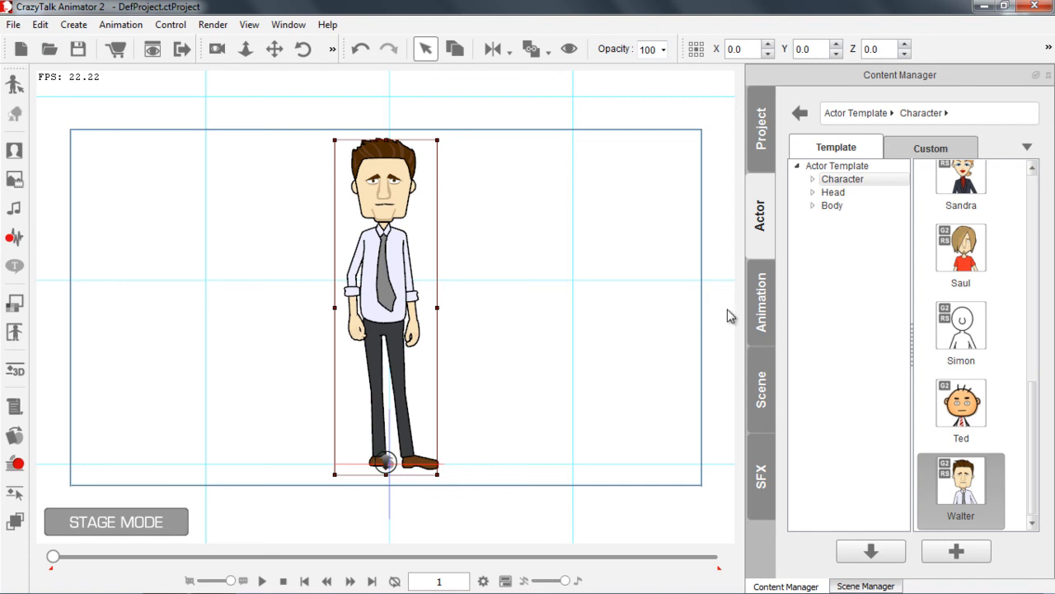
Apply the custom Saul_Bravo perform animation to Walter
{"action": "left_click", "coordinate": [758, 307]}
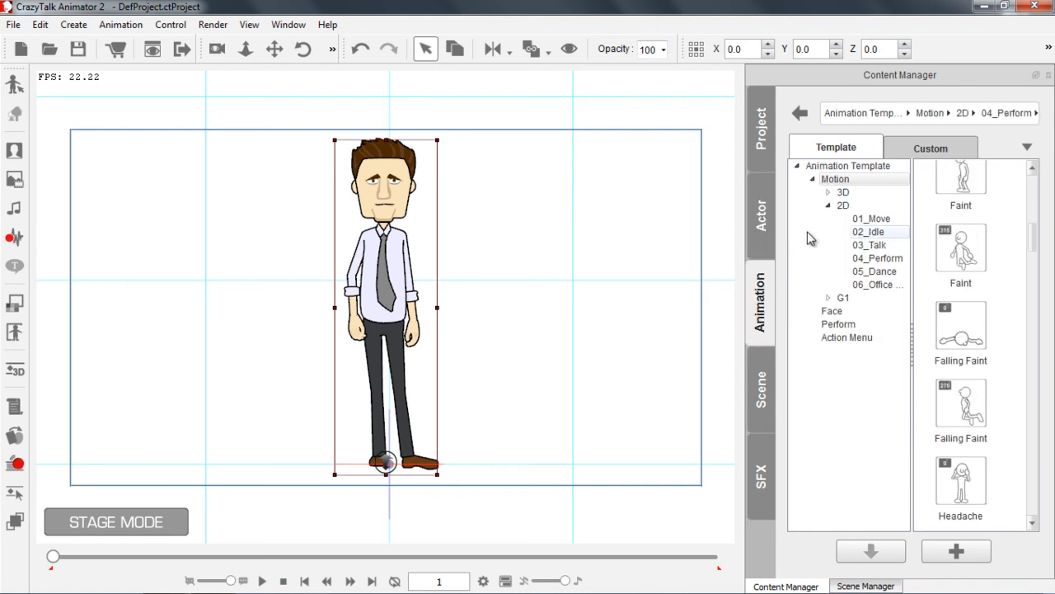
{"action": "left_click", "coordinate": [917, 149]}
{"action": "double_click", "coordinate": [946, 206]}
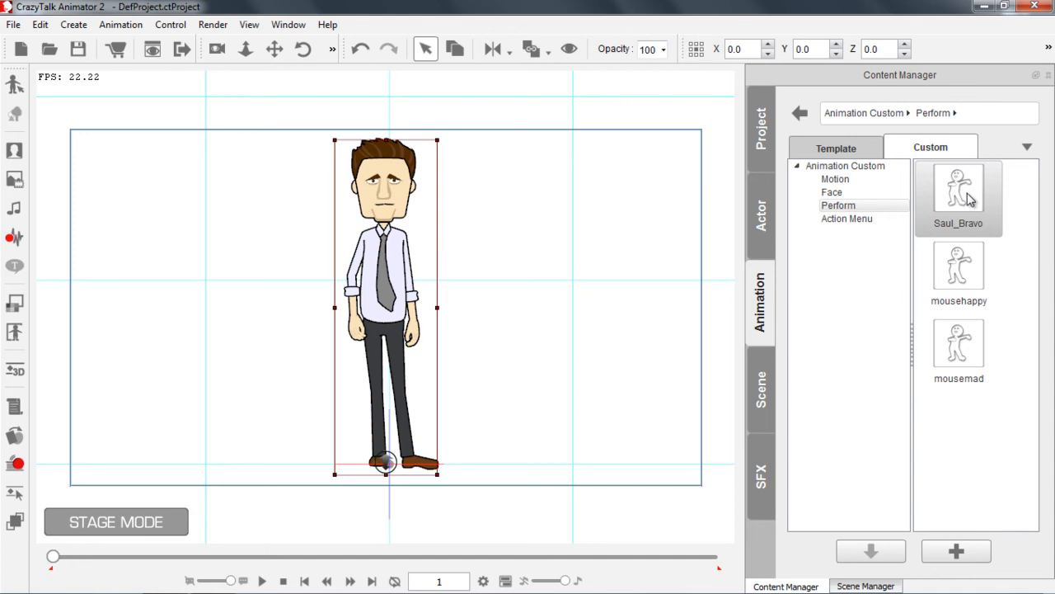
{"action": "left_click_drag", "start_coordinate": [975, 201], "coordinate": [394, 262]}
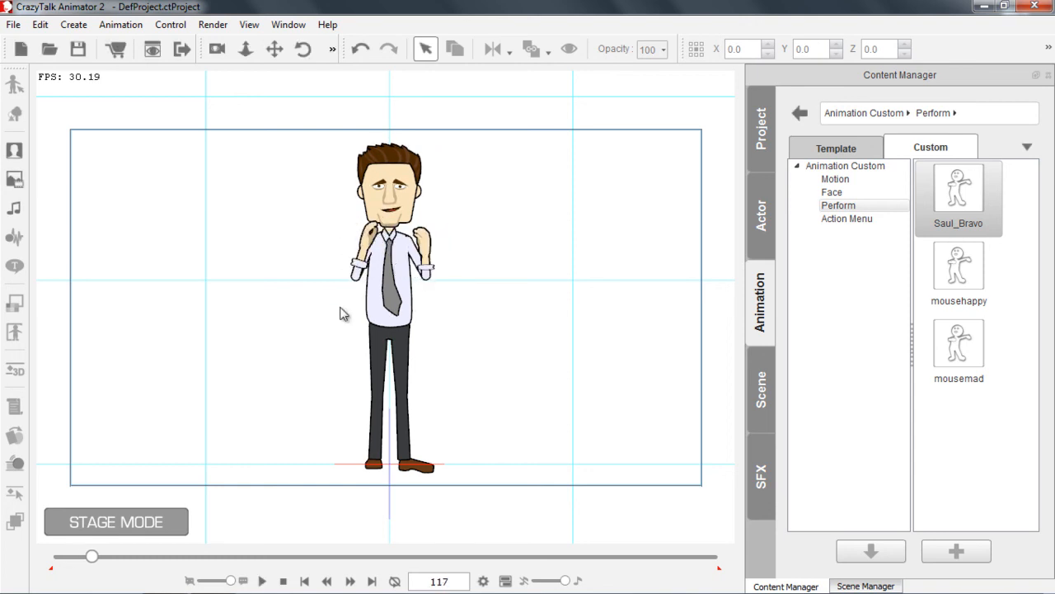
Return to frame 1 and add the Saul character template to the stage beside Walter
{"action": "left_click_drag", "start_coordinate": [490, 418], "coordinate": [389, 244]}
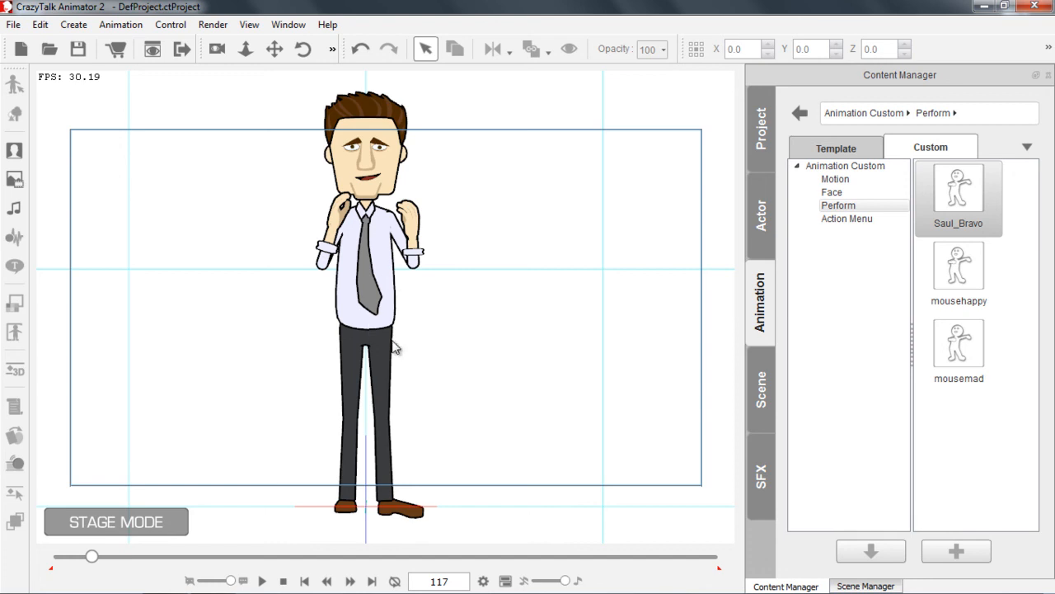
{"action": "left_click_drag", "start_coordinate": [445, 311], "coordinate": [255, 307]}
{"action": "left_click", "coordinate": [762, 216]}
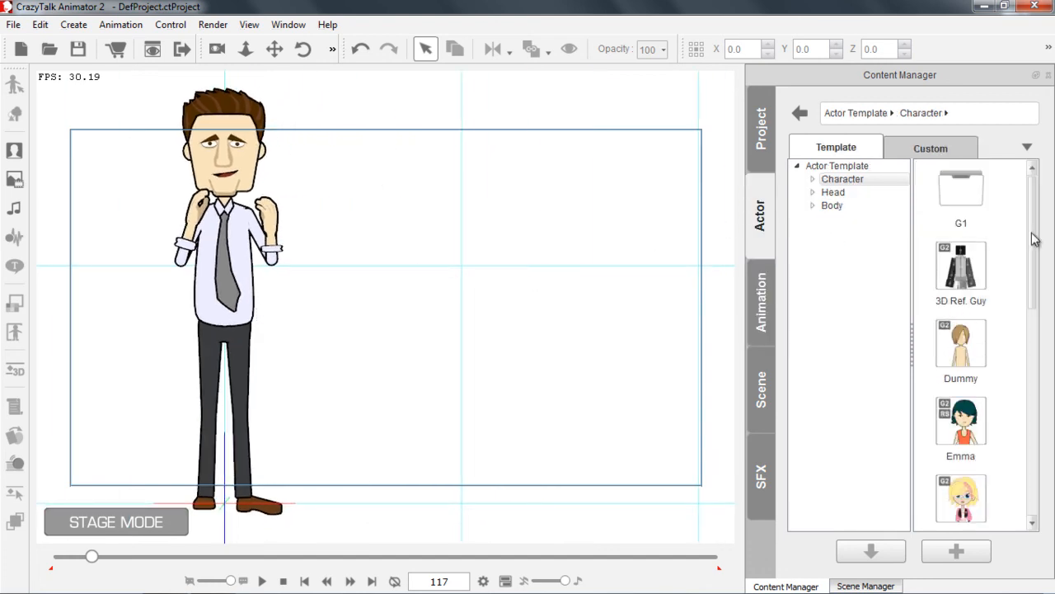
{"action": "left_click", "coordinate": [282, 581]}
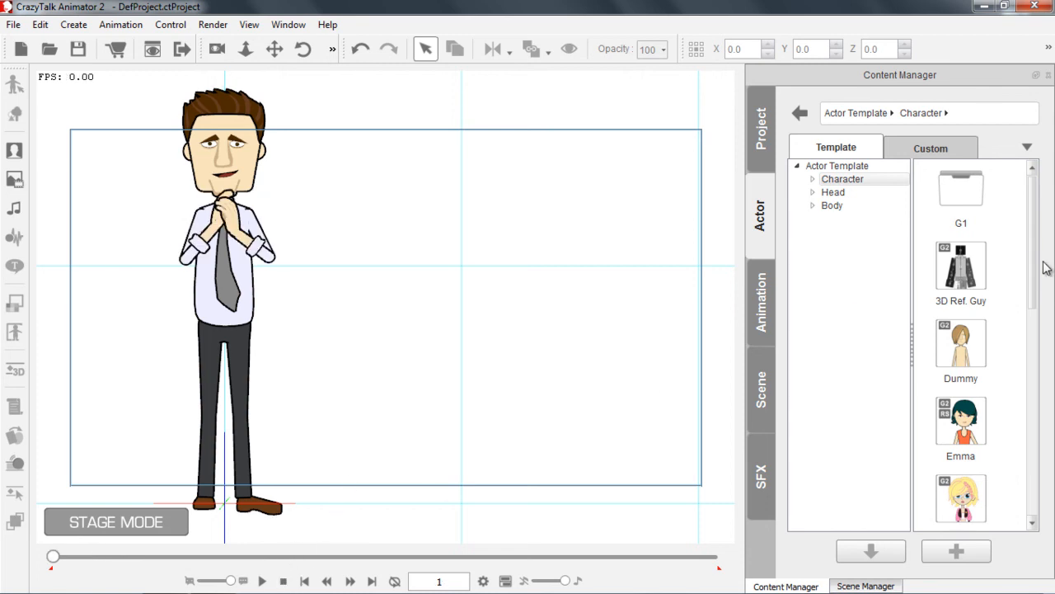
{"action": "left_click_drag", "start_coordinate": [1035, 258], "coordinate": [1014, 412]}
{"action": "left_click_drag", "start_coordinate": [960, 366], "coordinate": [430, 307]}
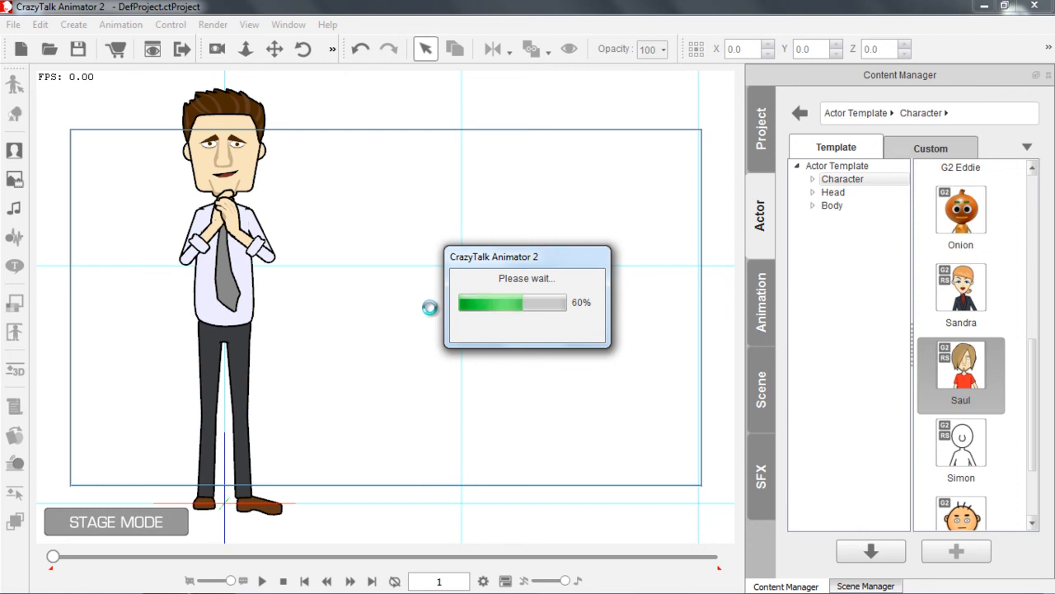
Apply the custom Saul_Bravo perform animation to Saul and return to frame 1
{"action": "left_click", "coordinate": [762, 301]}
{"action": "left_click_drag", "start_coordinate": [959, 196], "coordinate": [426, 262]}
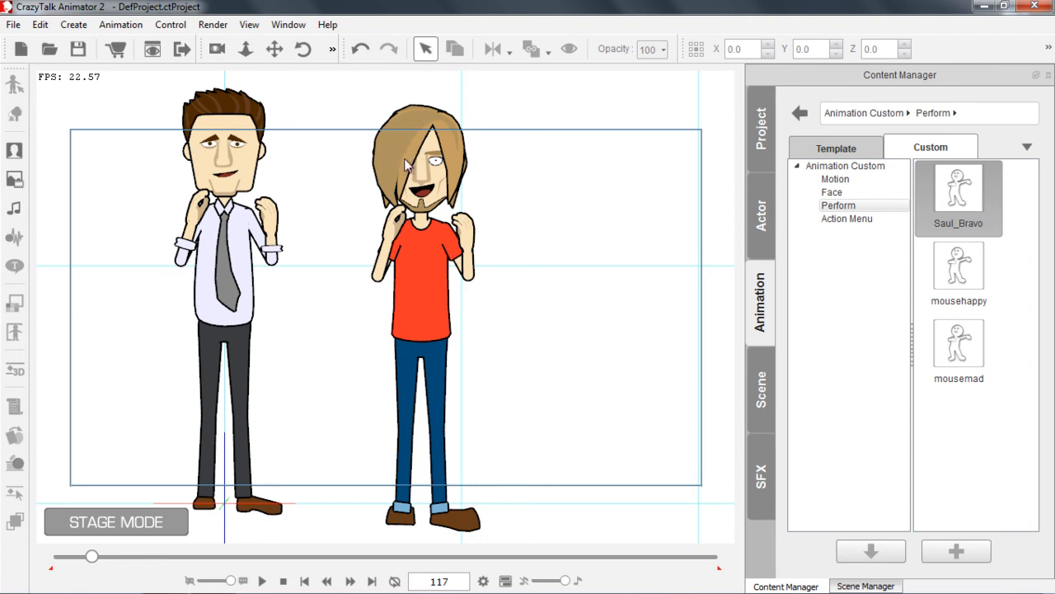
{"action": "left_click", "coordinate": [283, 580]}
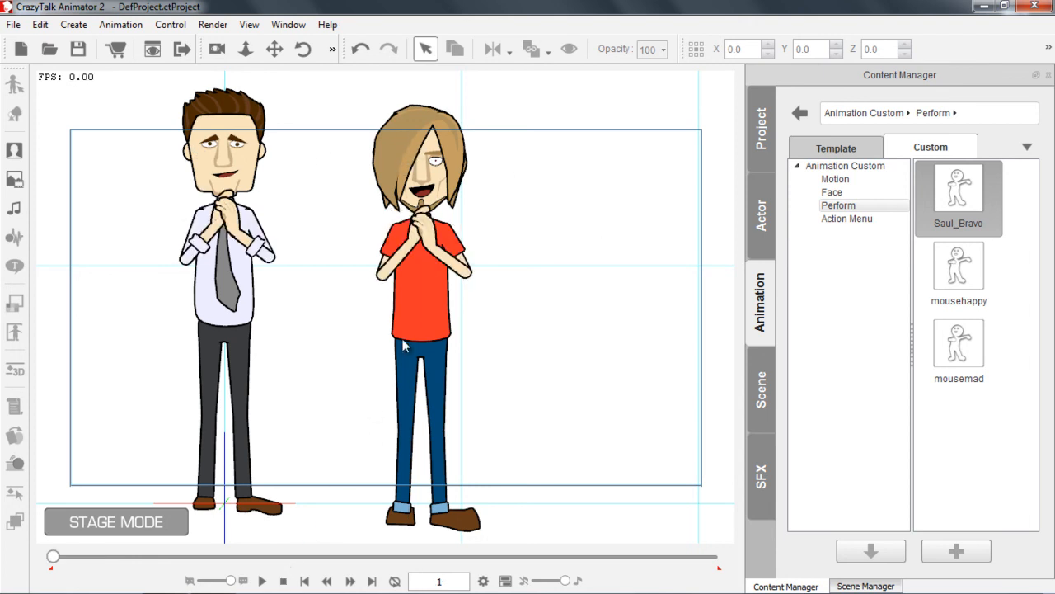
Add the Mr. Rosenberg character from the G1 actor templates to the stage beside the two existing characters
{"action": "left_click_drag", "start_coordinate": [530, 256], "coordinate": [453, 256]}
{"action": "scroll", "coordinate": [384, 412], "scroll_direction": "down", "scroll_amount": 3}
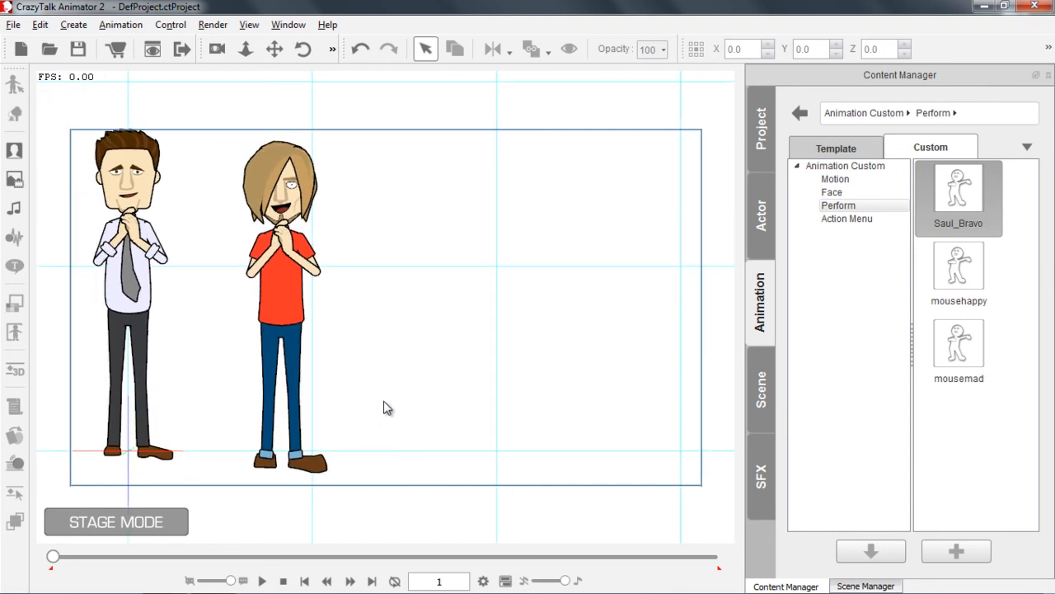
{"action": "scroll", "coordinate": [365, 308], "scroll_direction": "up", "scroll_amount": 2}
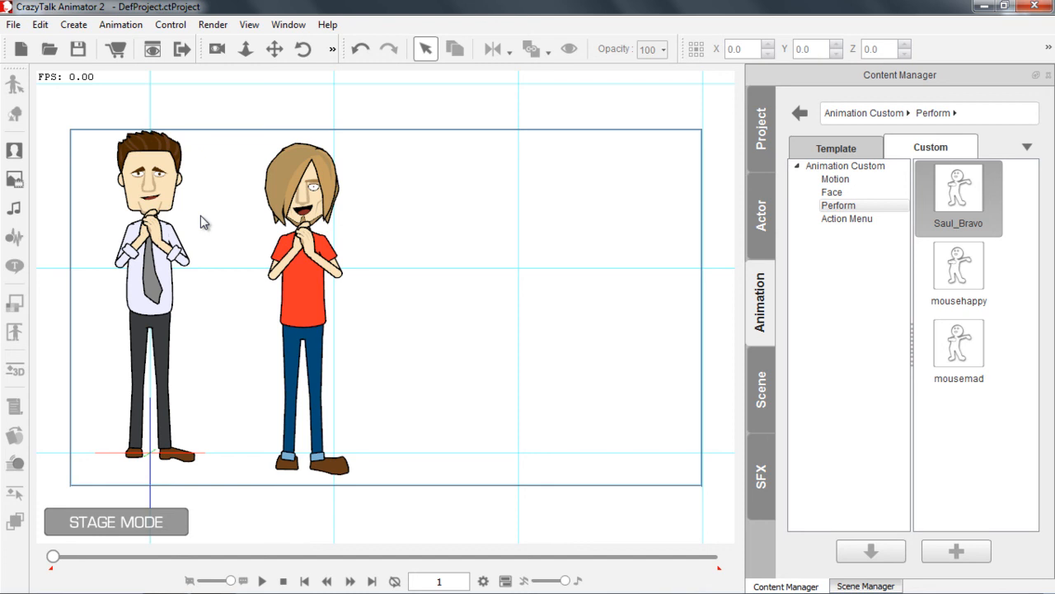
{"action": "left_click", "coordinate": [760, 214]}
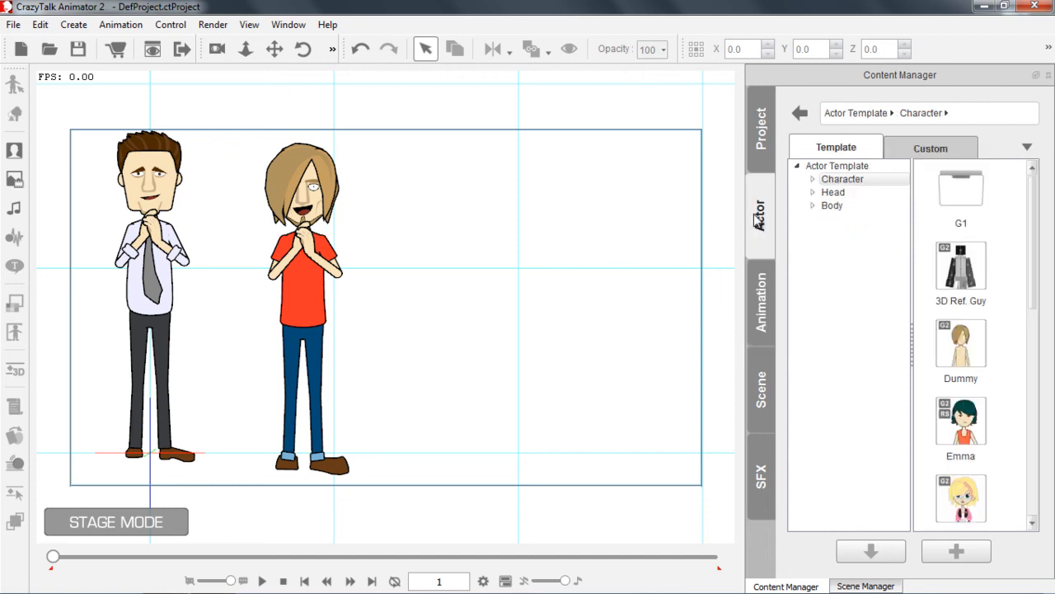
{"action": "double_click", "coordinate": [952, 190]}
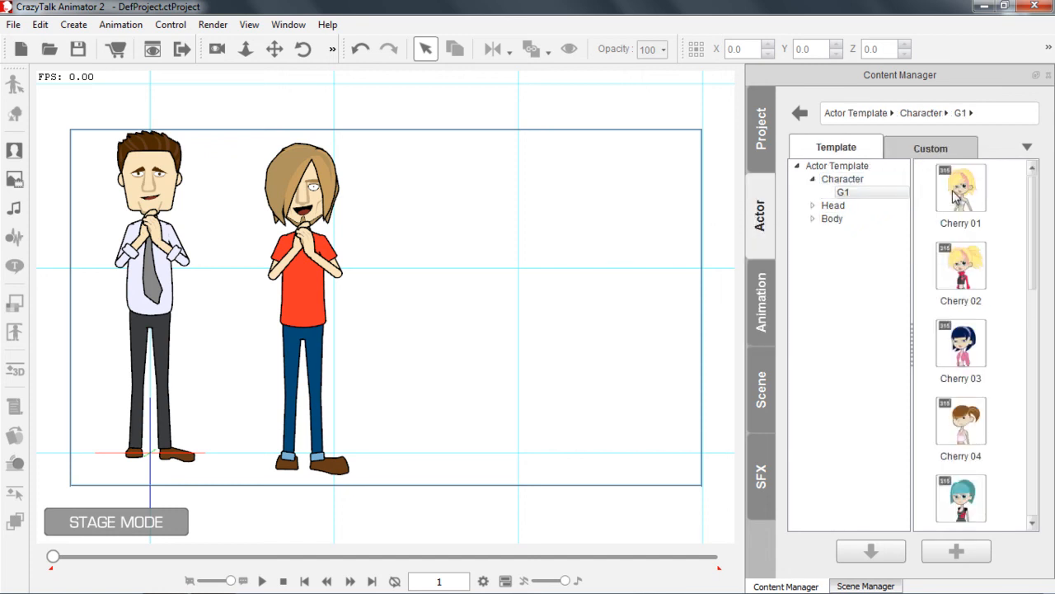
{"action": "scroll", "coordinate": [1006, 488], "scroll_direction": "down", "scroll_amount": 15}
{"action": "left_click_drag", "start_coordinate": [962, 408], "coordinate": [515, 314]}
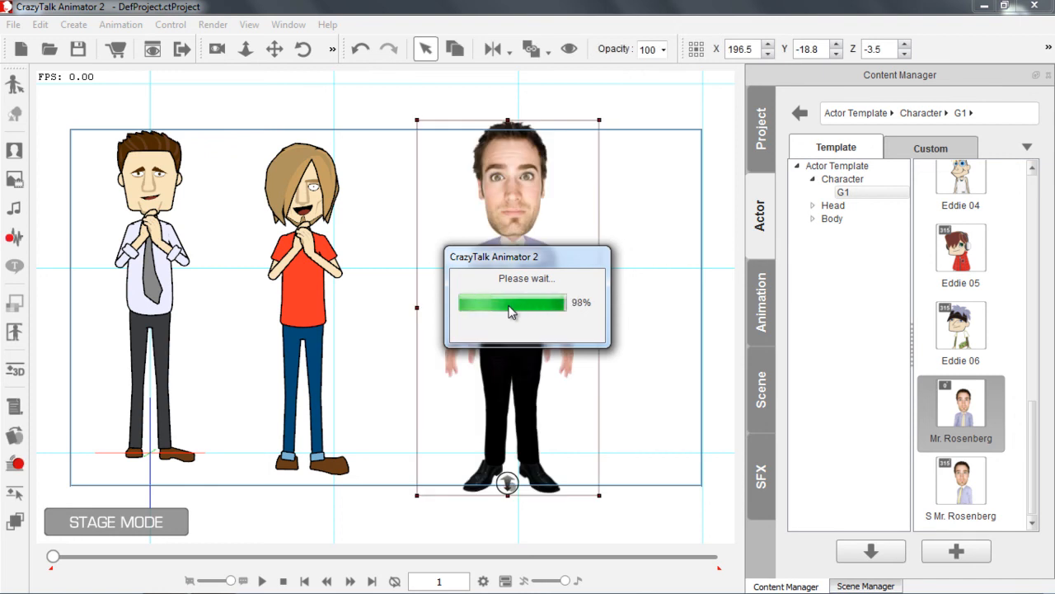
Delete the character in the white shirt and grey tie from the stage
{"action": "left_click_drag", "start_coordinate": [544, 306], "coordinate": [503, 99]}
{"action": "left_click_drag", "start_coordinate": [565, 225], "coordinate": [566, 418]}
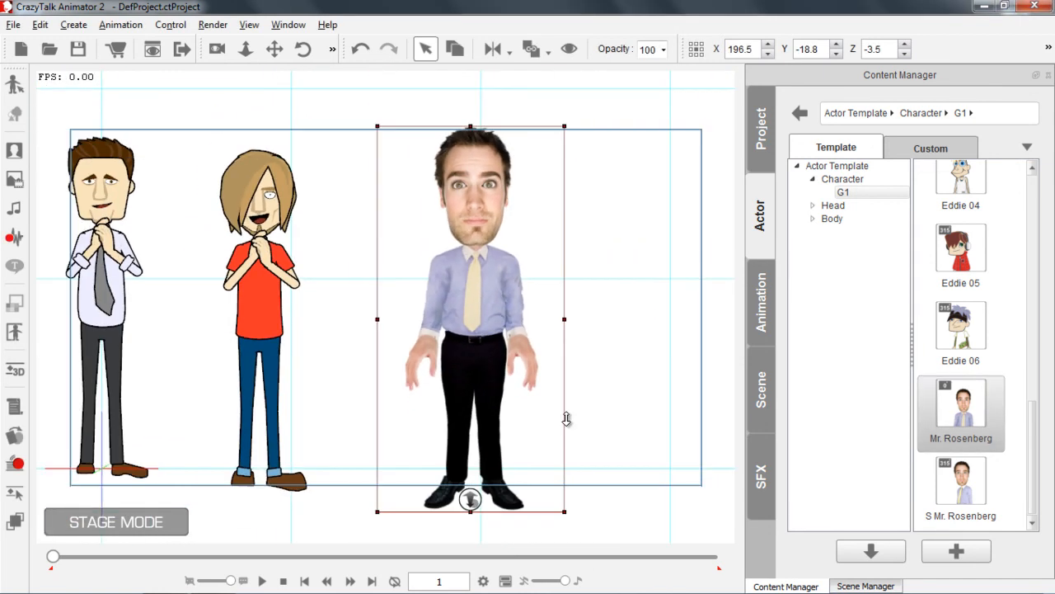
{"action": "left_click", "coordinate": [120, 282]}
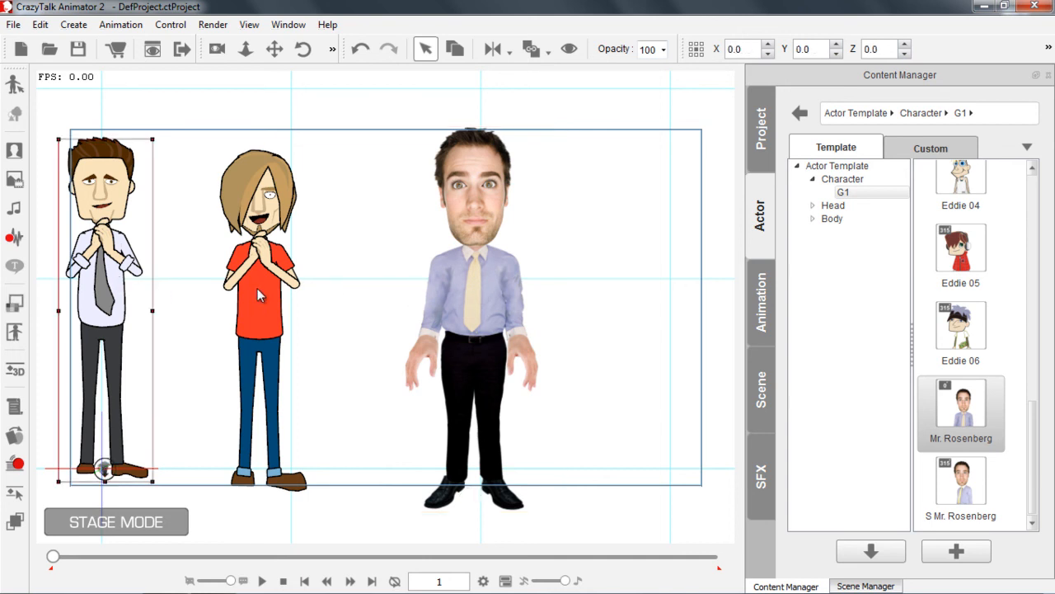
{"action": "key", "text": "Delete"}
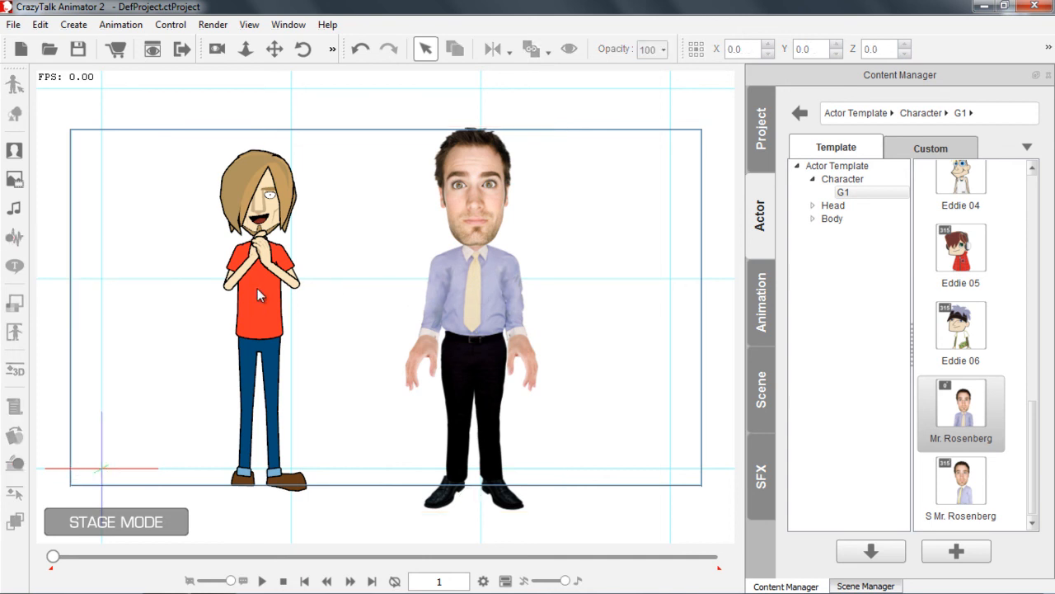
Apply the custom Saul_Bravo perform animation to Mr. Rosenberg, accept the G2 2D motion notice, and return to frame 1
{"action": "left_click", "coordinate": [476, 290]}
{"action": "left_click", "coordinate": [764, 302]}
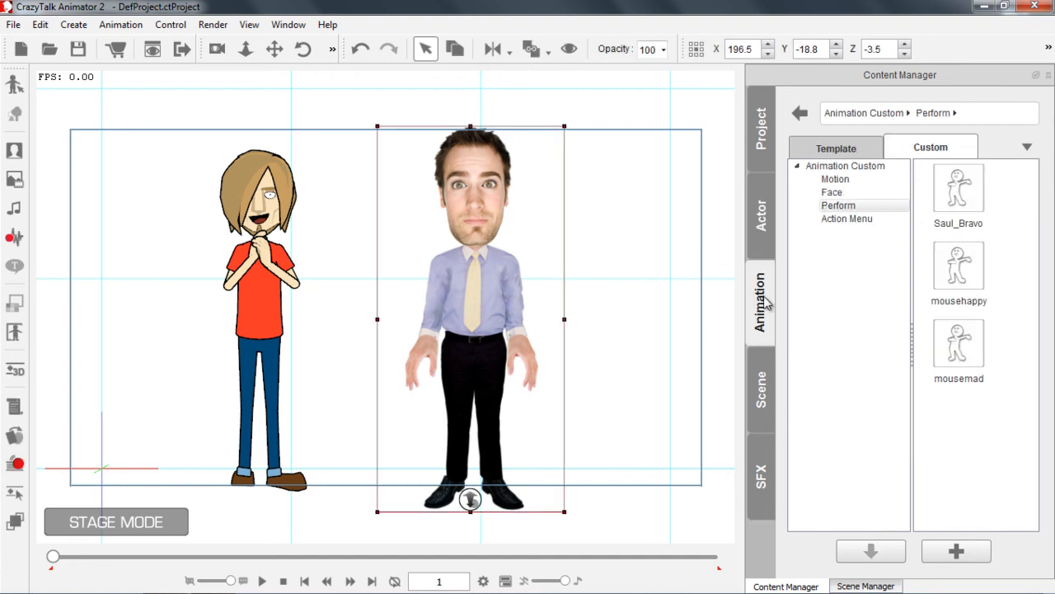
{"action": "left_click_drag", "start_coordinate": [955, 200], "coordinate": [489, 284]}
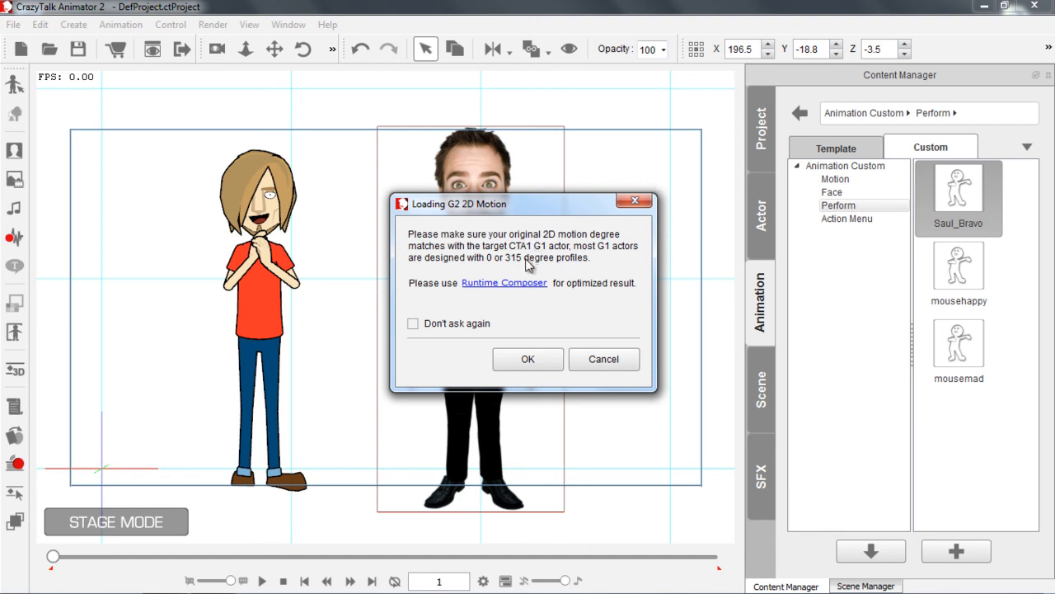
{"action": "left_click", "coordinate": [537, 360]}
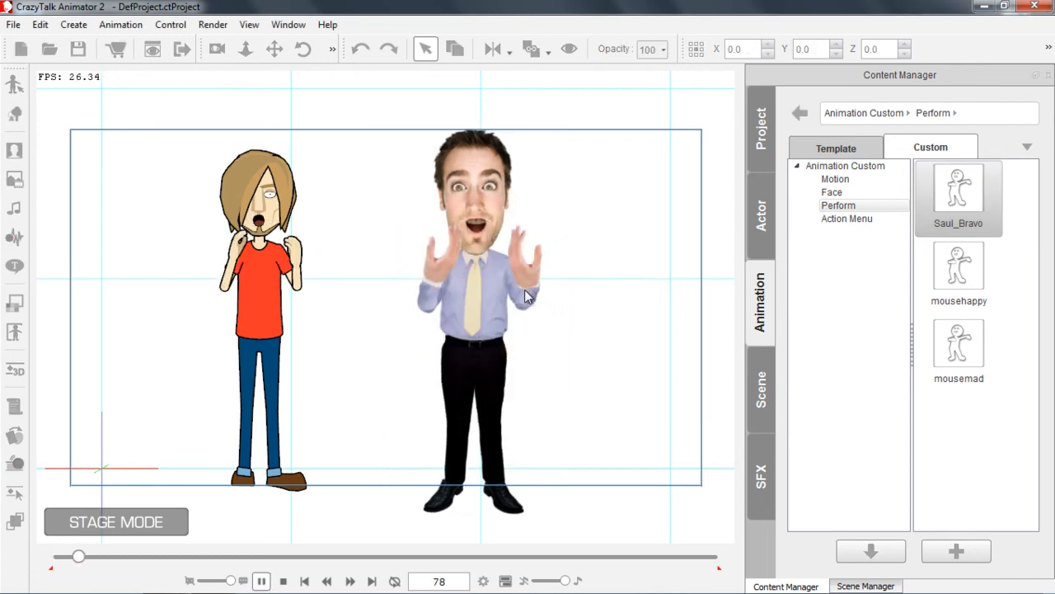
{"action": "key", "text": "space"}
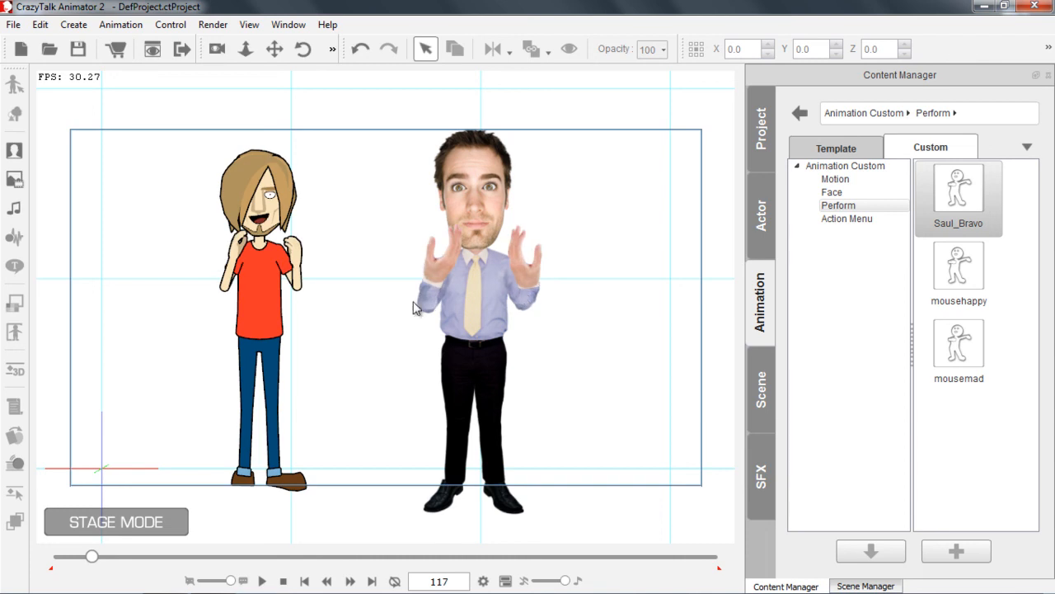
{"action": "left_click", "coordinate": [304, 574]}
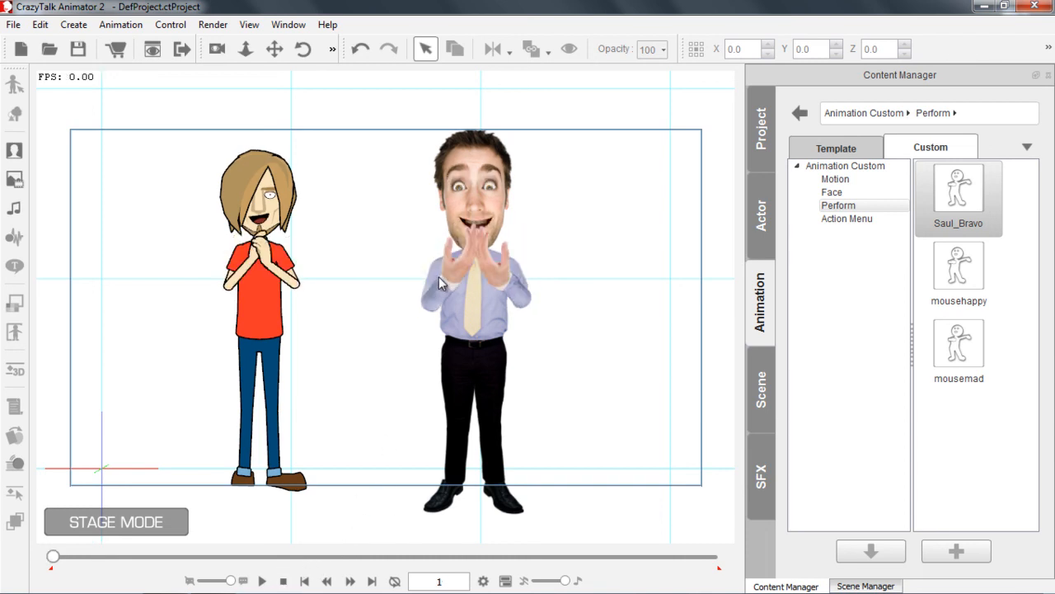
Play back the applause on Mr. Rosenberg in close-up and stop the playback
{"action": "scroll", "coordinate": [542, 318], "scroll_direction": "up", "scroll_amount": 3}
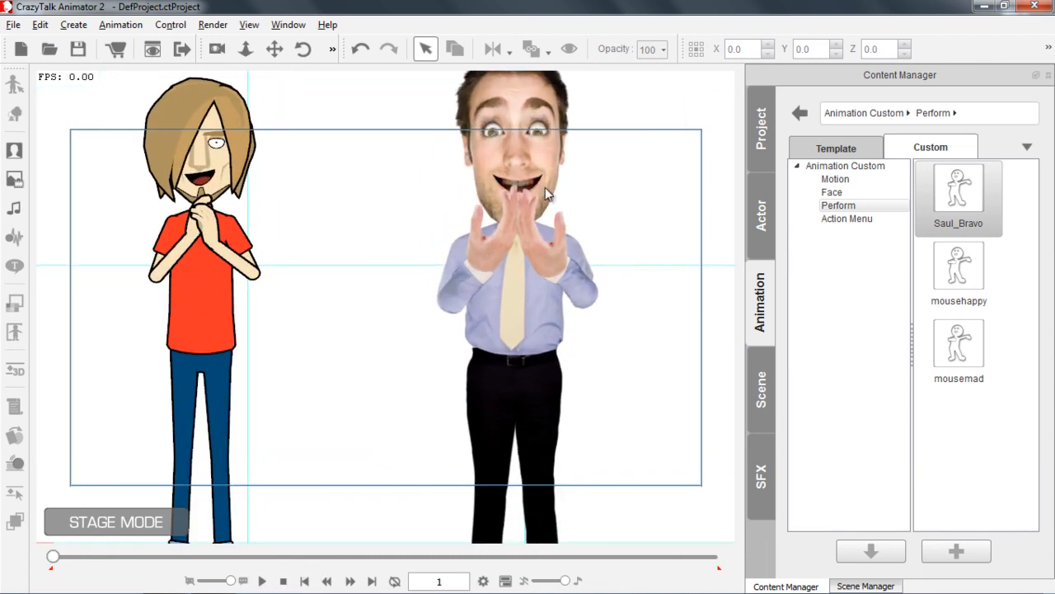
{"action": "left_click", "coordinate": [262, 580]}
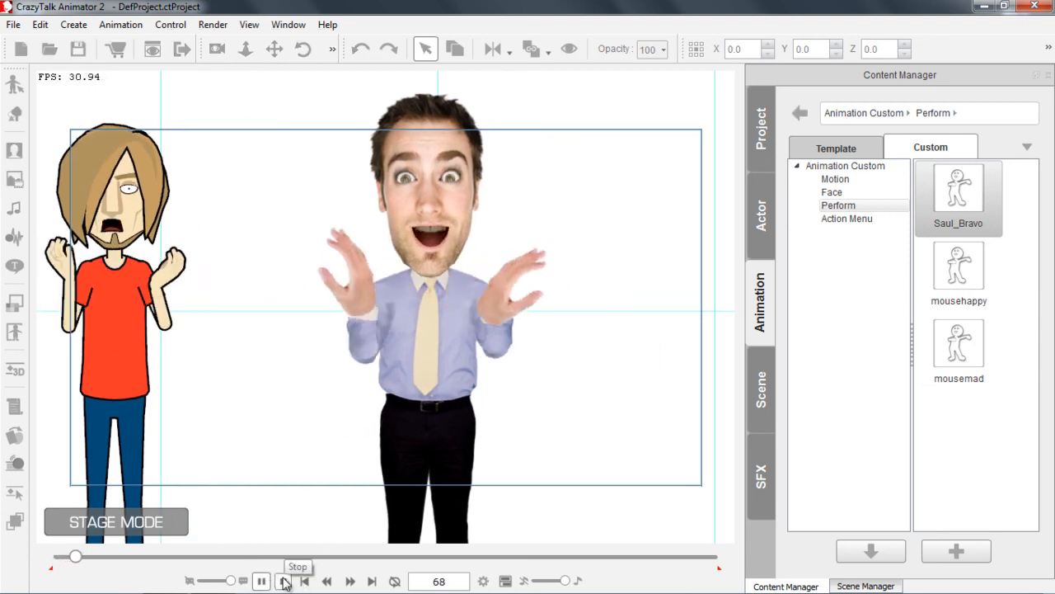
{"action": "left_click", "coordinate": [285, 582]}
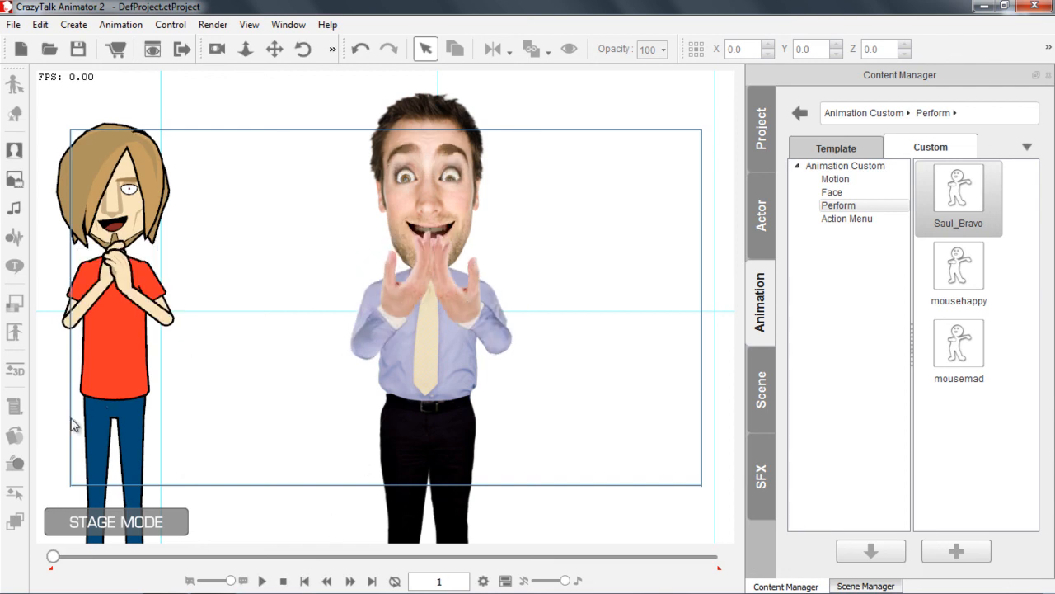
Replace Mr. Rosenberg's right hand sprite with 28 Side b at frame 1 using the Sprite Editor
{"action": "left_click", "coordinate": [414, 364]}
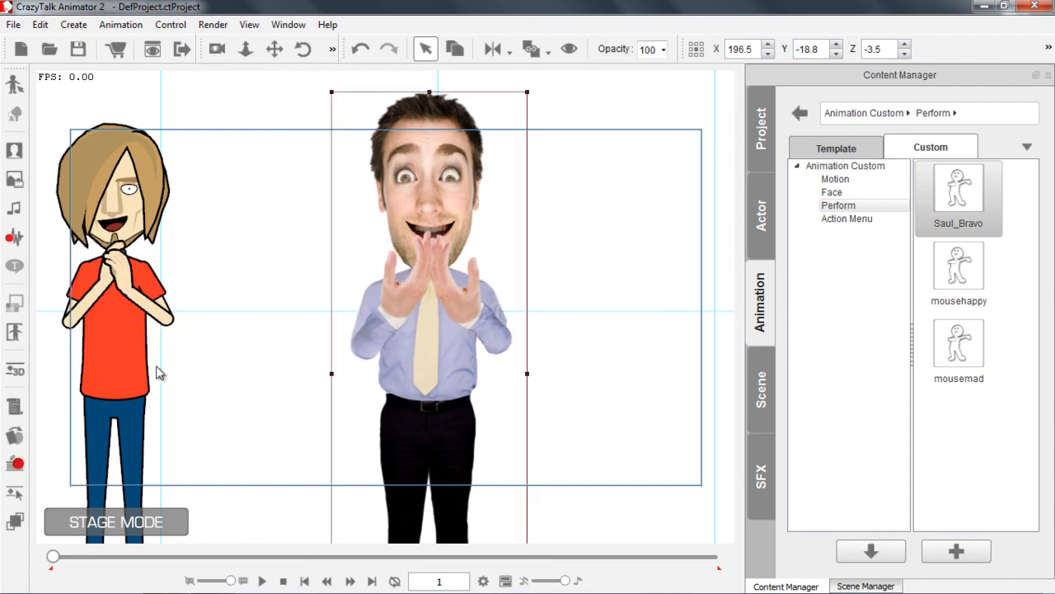
{"action": "left_click", "coordinate": [15, 436]}
{"action": "left_click", "coordinate": [451, 295]}
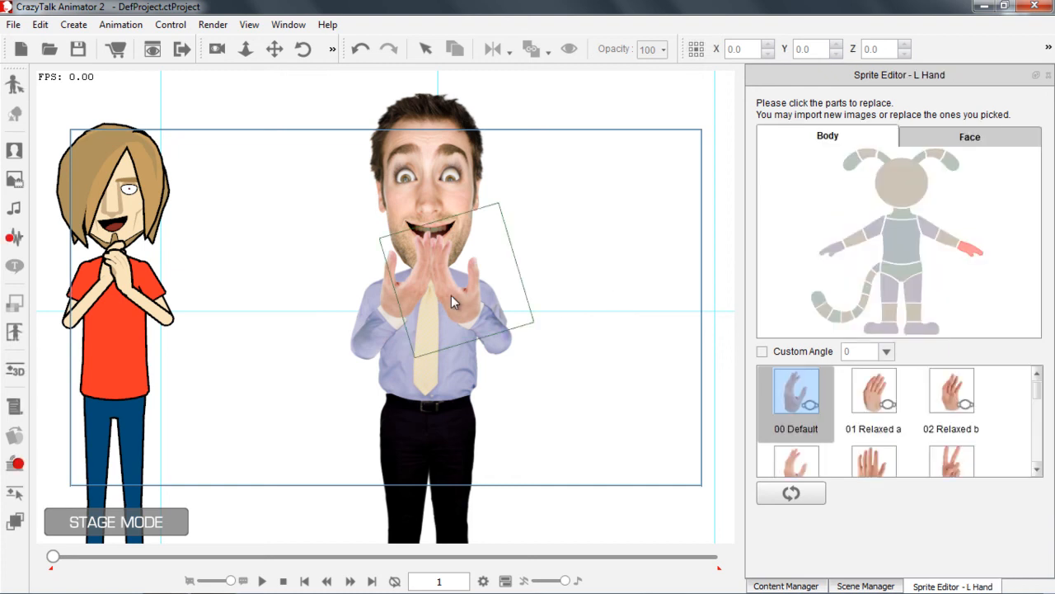
{"action": "left_click", "coordinate": [447, 299]}
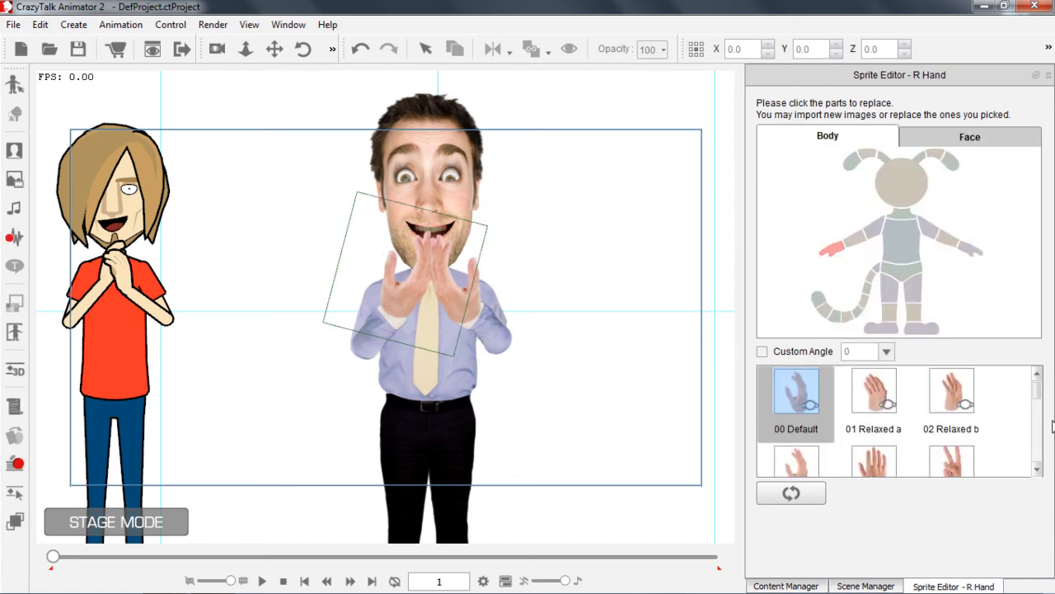
{"action": "left_click_drag", "start_coordinate": [1040, 396], "coordinate": [1025, 440]}
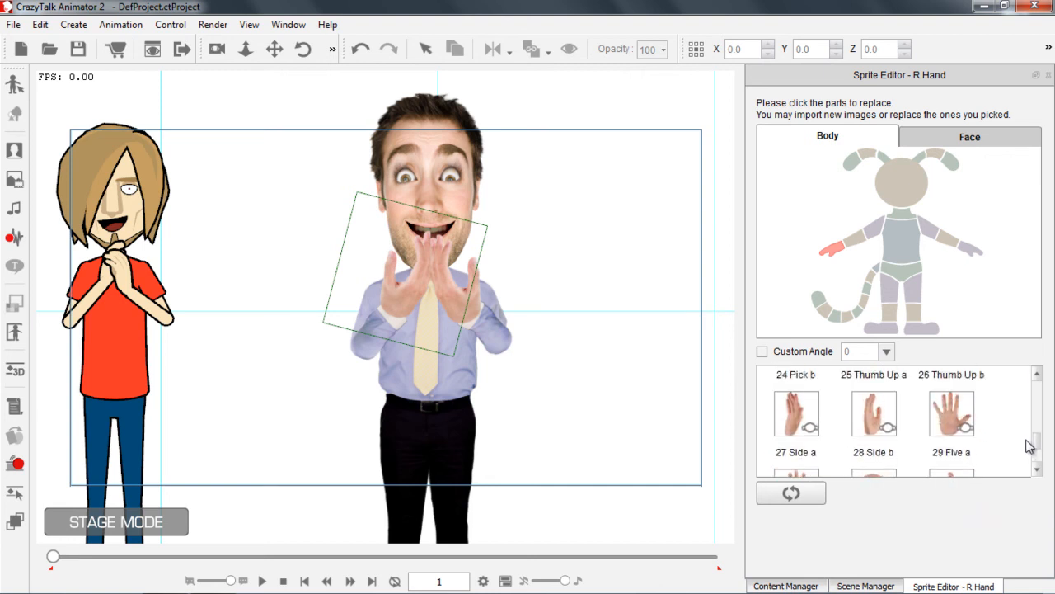
{"action": "left_click", "coordinate": [886, 422]}
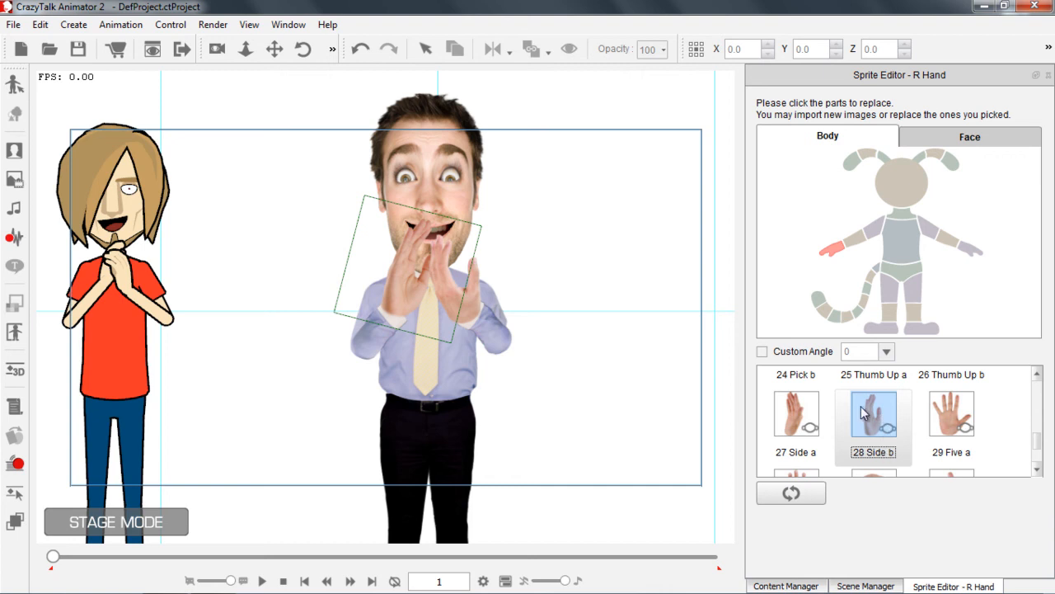
Replace Mr. Rosenberg's left hand sprite with 28 Side b at frame 1
{"action": "left_click", "coordinate": [459, 302]}
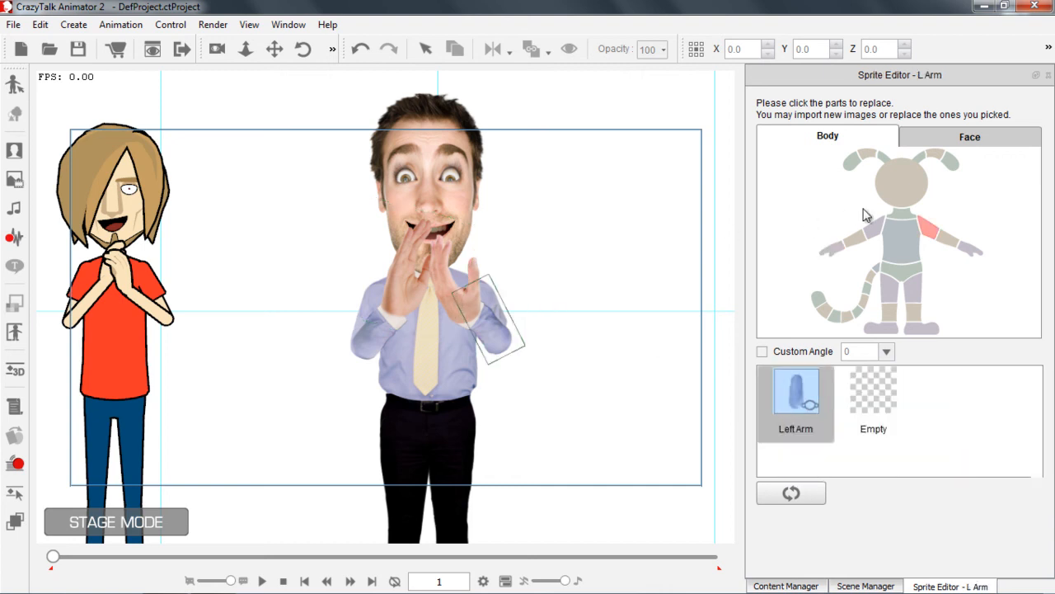
{"action": "left_click", "coordinate": [970, 249]}
{"action": "left_click_drag", "start_coordinate": [1038, 402], "coordinate": [1035, 454]}
{"action": "left_click", "coordinate": [812, 398]}
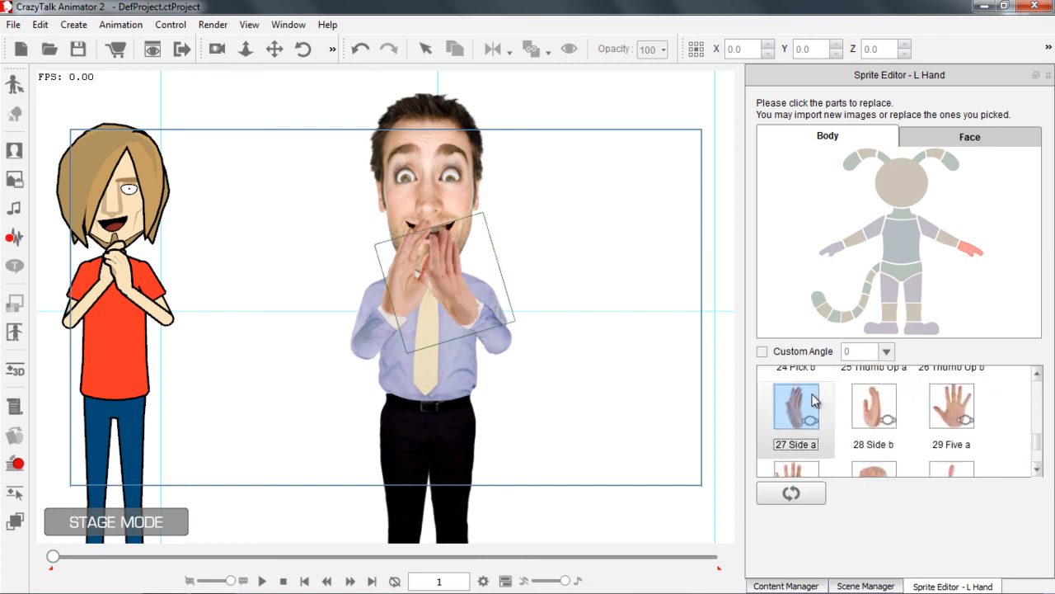
{"action": "left_click", "coordinate": [870, 412]}
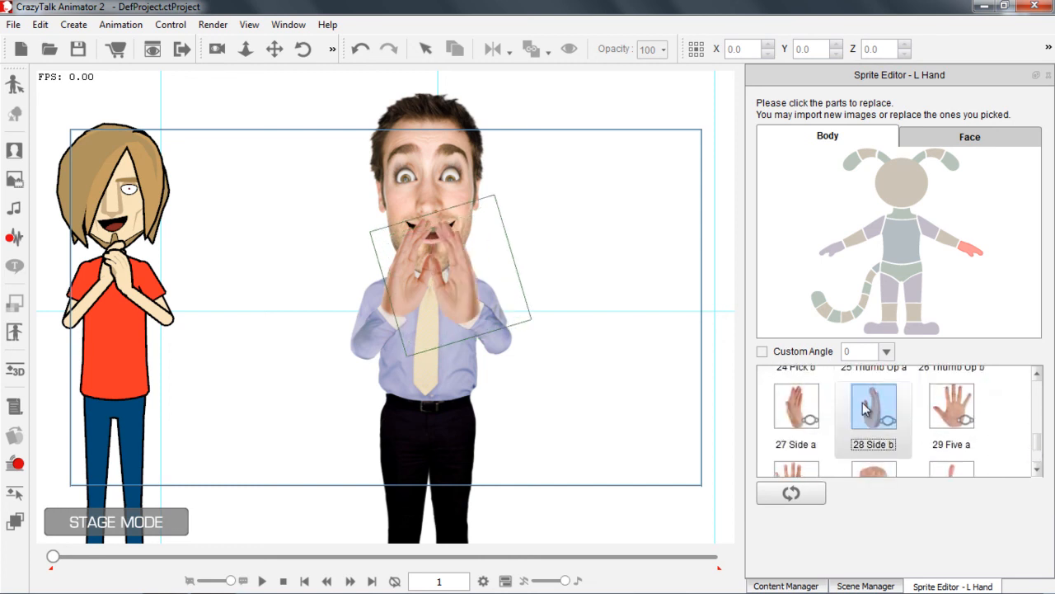
{"action": "left_click_drag", "start_coordinate": [1037, 436], "coordinate": [1039, 454]}
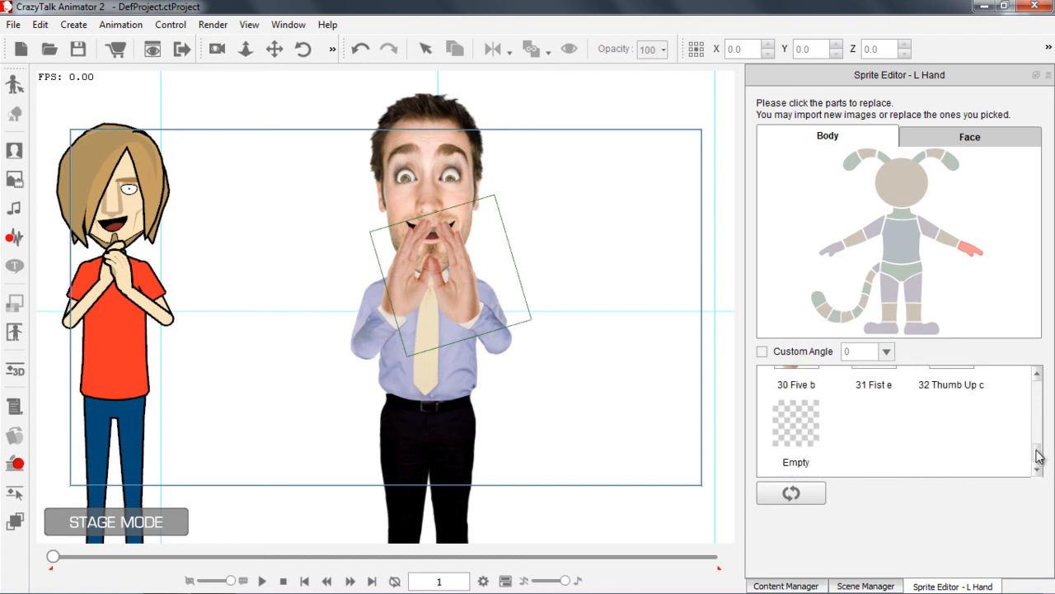
Play back the applause to check the new hand sprites, stop it, and bring both full characters into view
{"action": "left_click", "coordinate": [262, 581]}
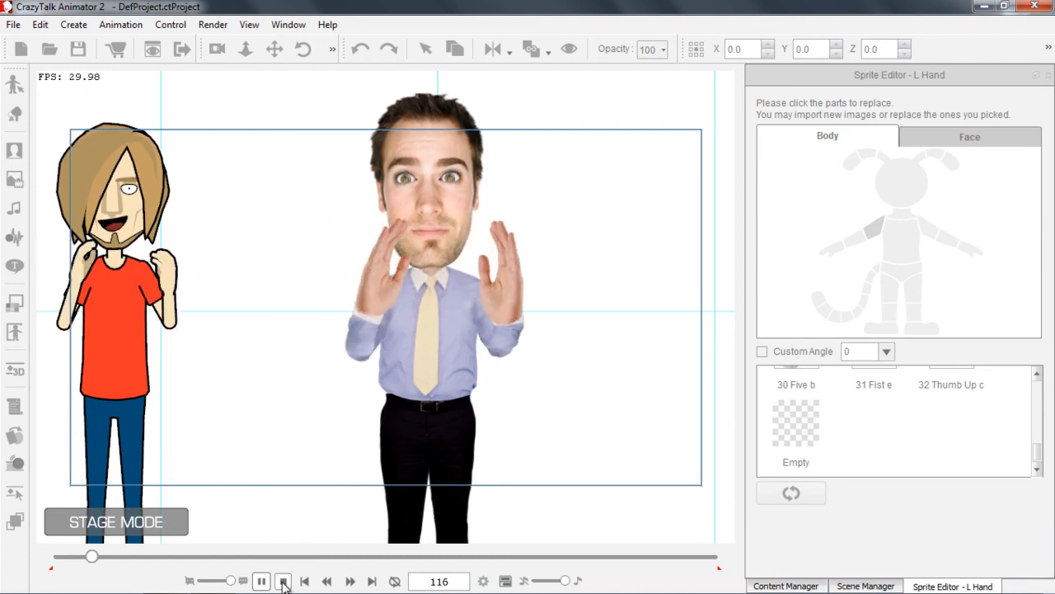
{"action": "left_click", "coordinate": [283, 580]}
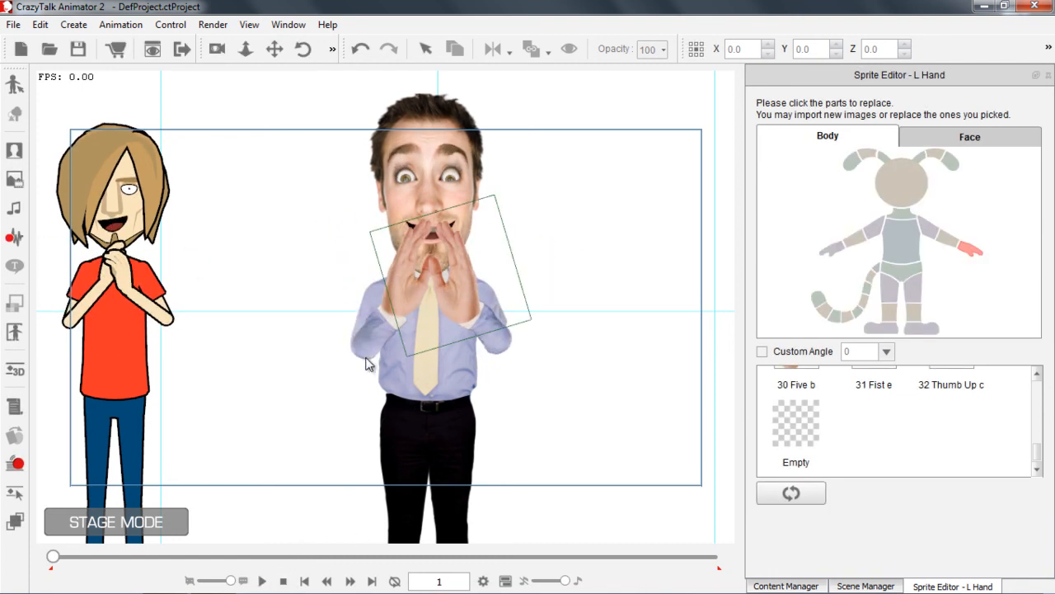
{"action": "left_click_drag", "start_coordinate": [306, 330], "coordinate": [559, 329]}
{"action": "scroll", "coordinate": [422, 285], "scroll_direction": "down", "scroll_amount": 2}
{"action": "left_click_drag", "start_coordinate": [368, 303], "coordinate": [338, 308]}
{"action": "scroll", "coordinate": [323, 273], "scroll_direction": "down", "scroll_amount": 2}
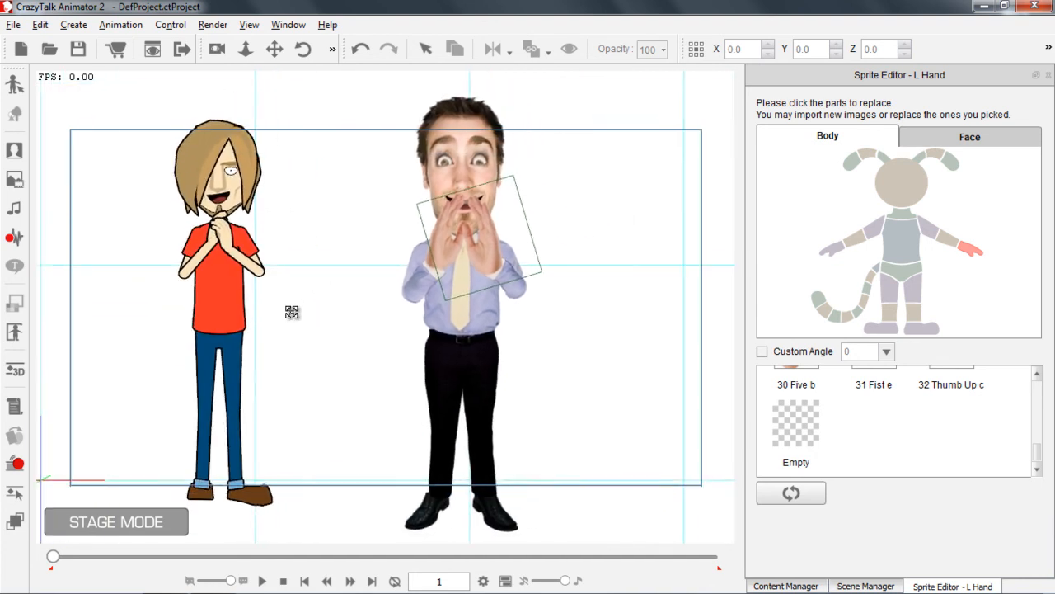